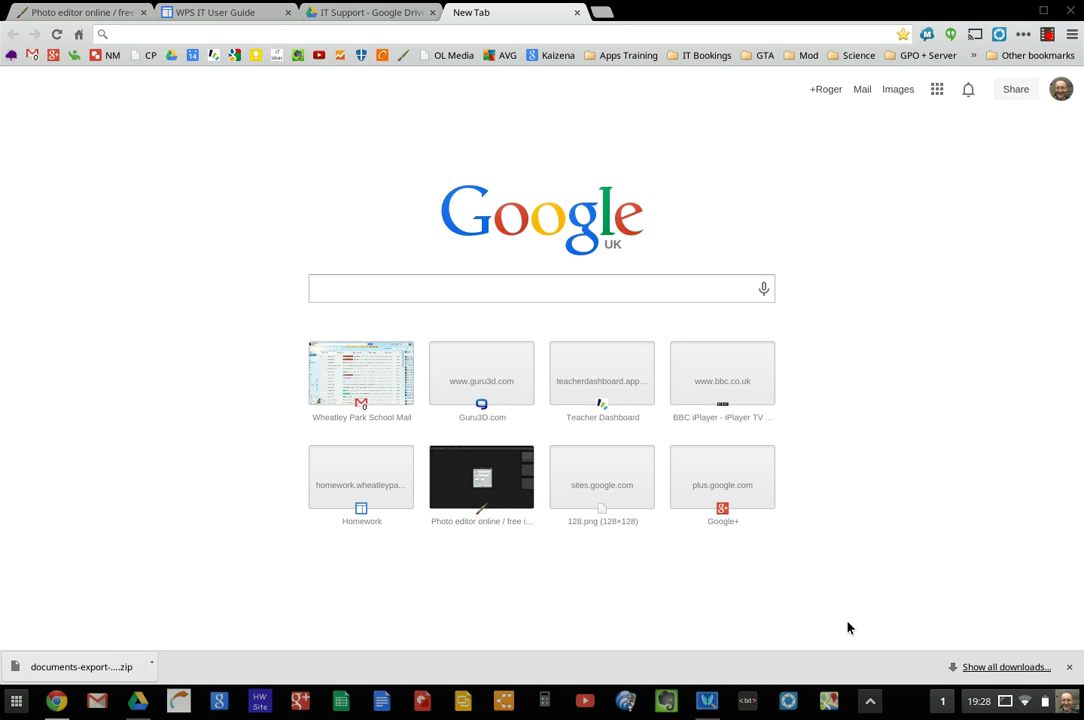
Close the downloads bar and open the Chrome Web Store Developer Dashboard from the Develop Apps bookmark folder.
click(1069, 667)
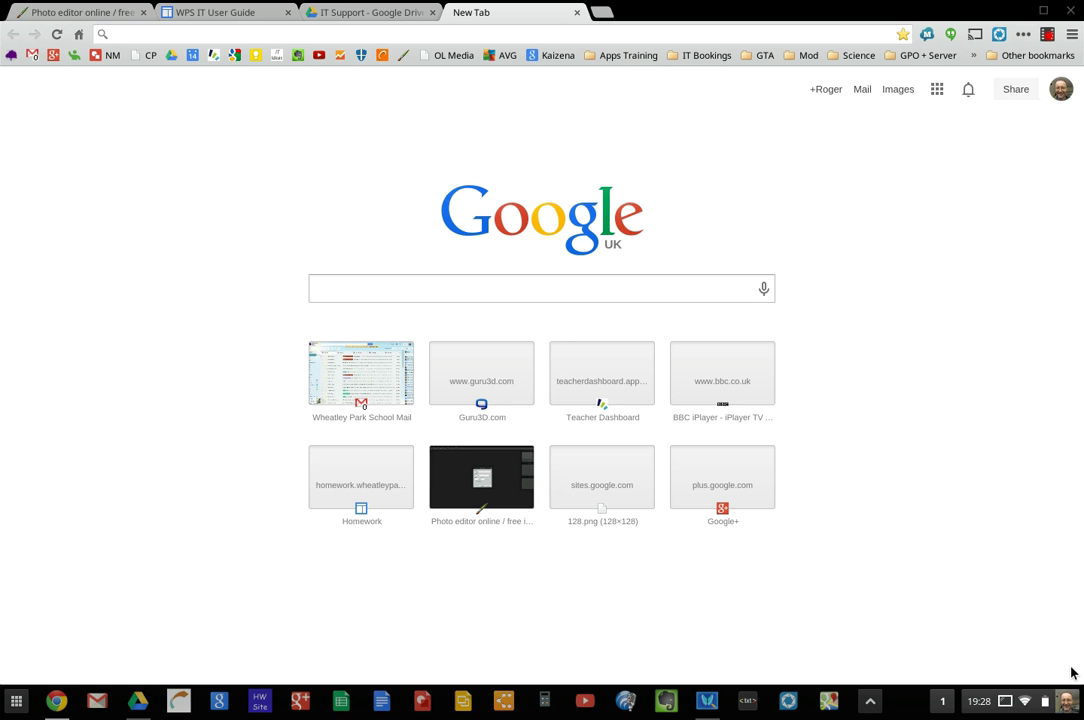
click(973, 56)
mouse_move(910, 41)
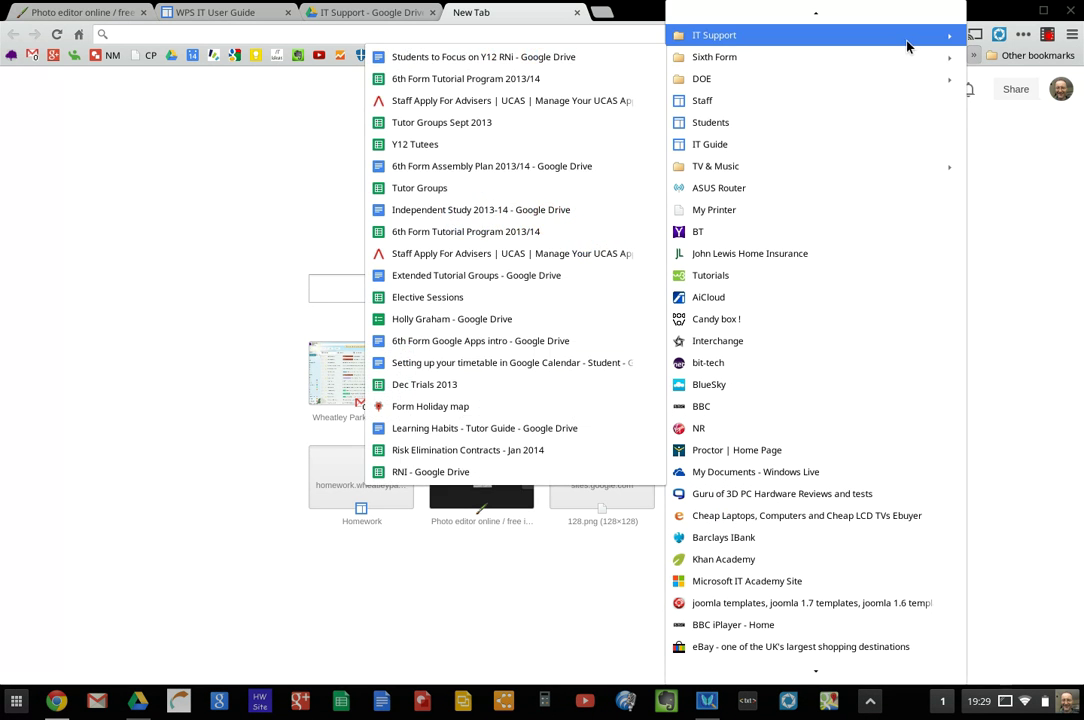
mouse_move(604, 91)
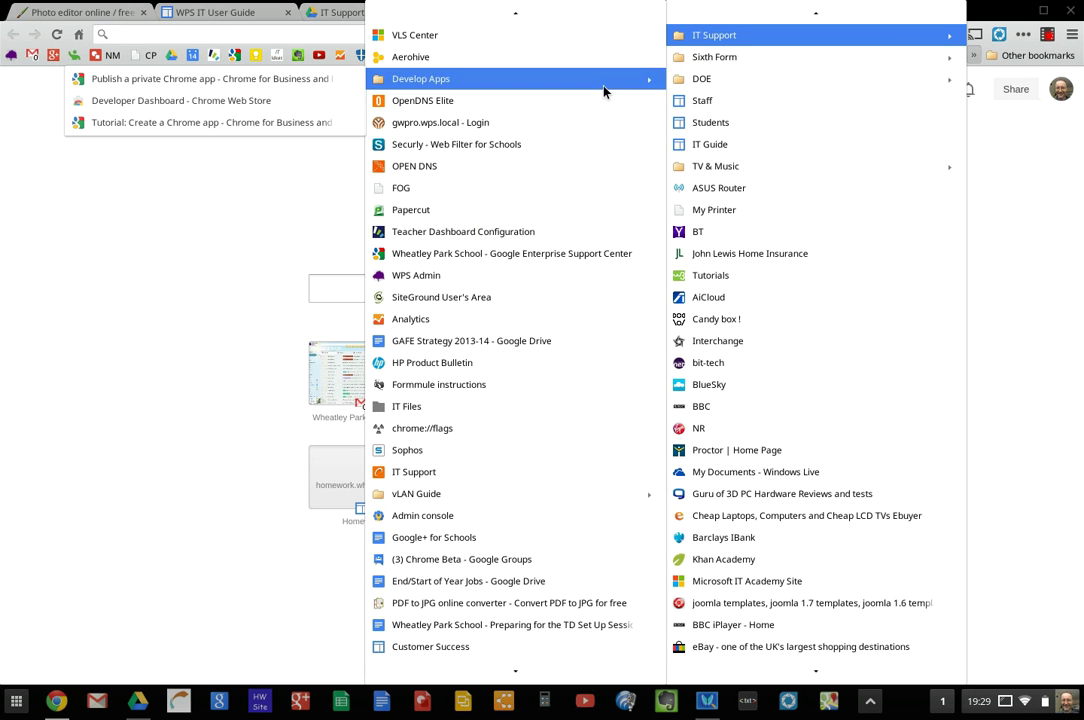
click(306, 112)
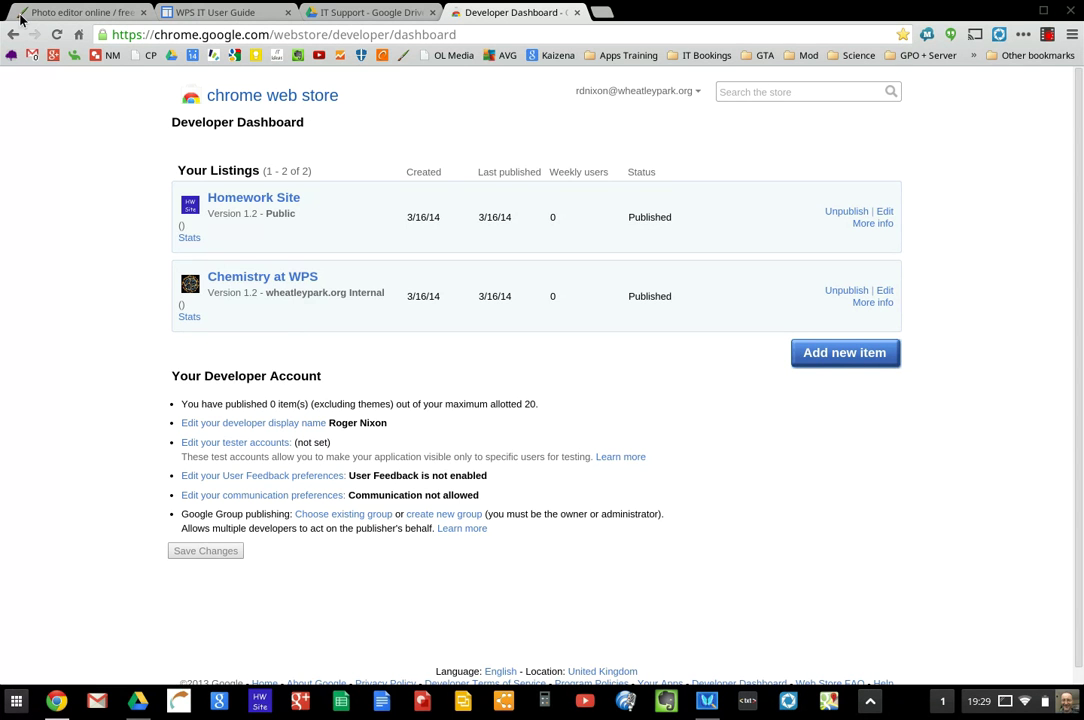
Search the installed apps for "che" and for "home", and close the launcher.
click(16, 701)
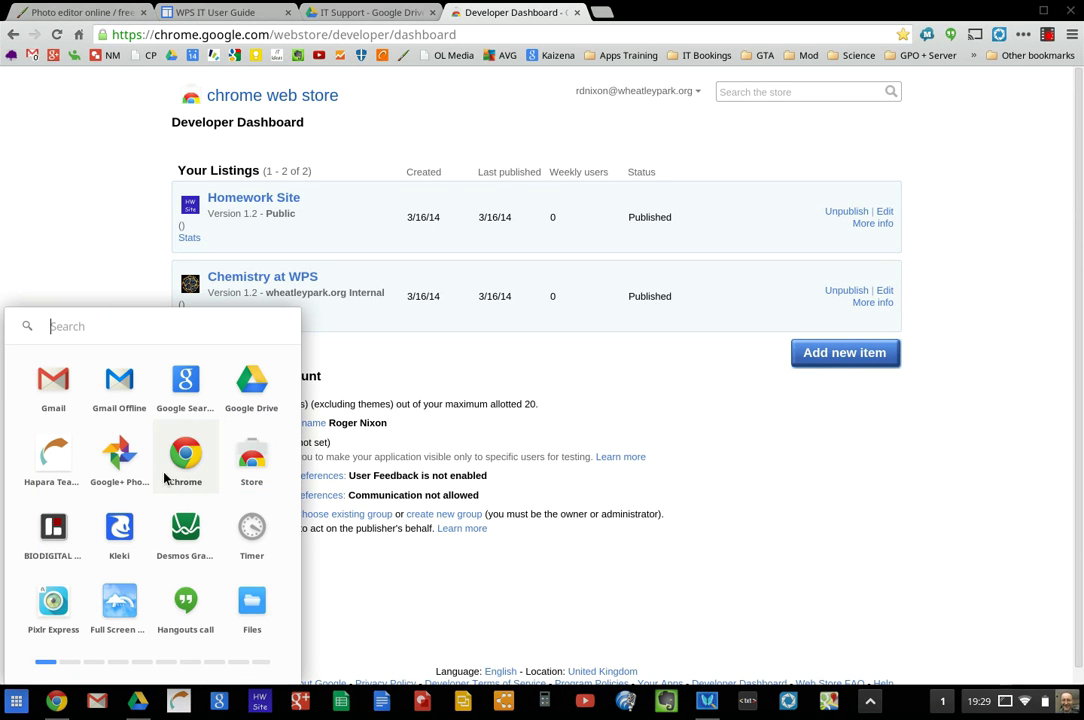
text(che)
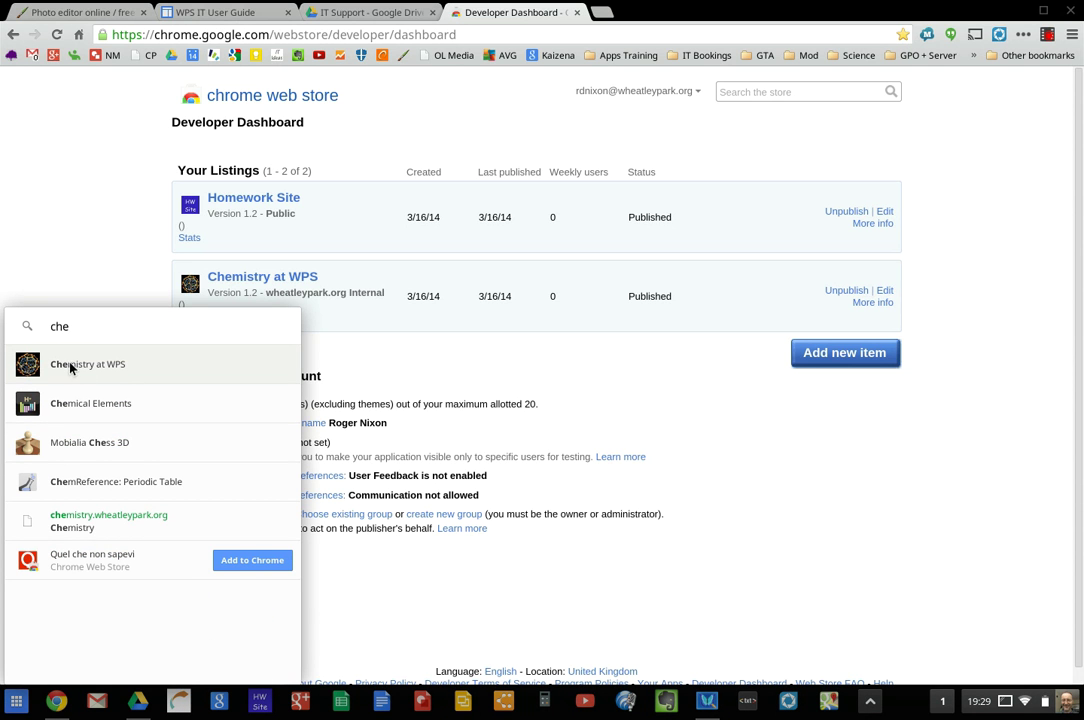
key(BackSpace)
key(BackSpace)
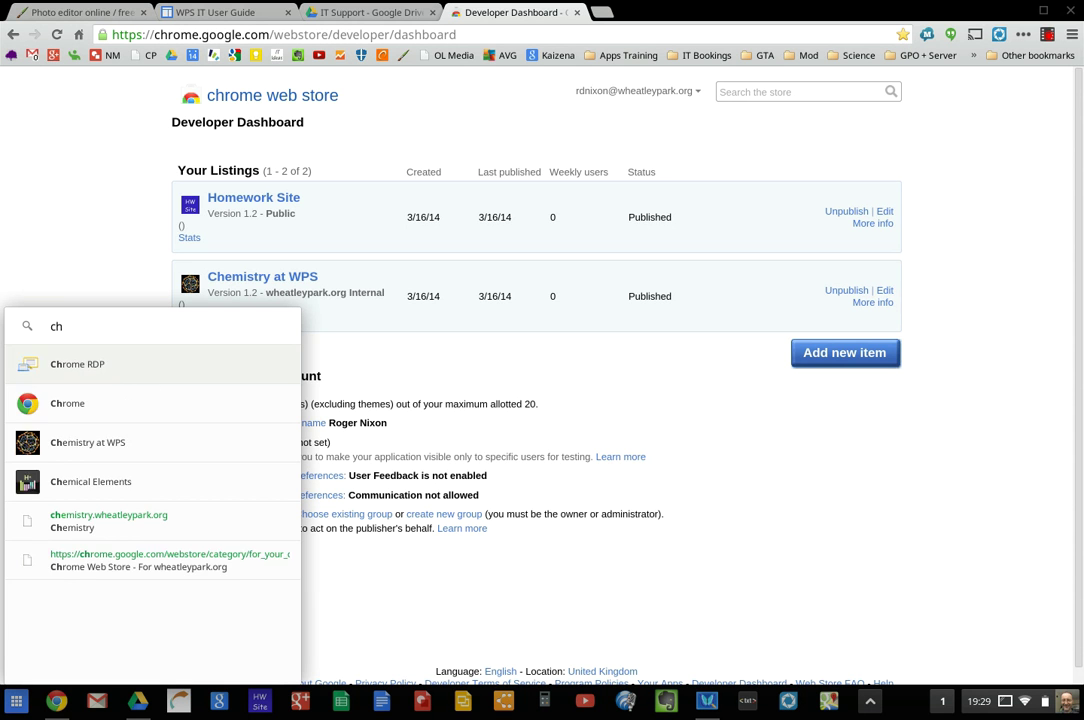
key(BackSpace)
text(home)
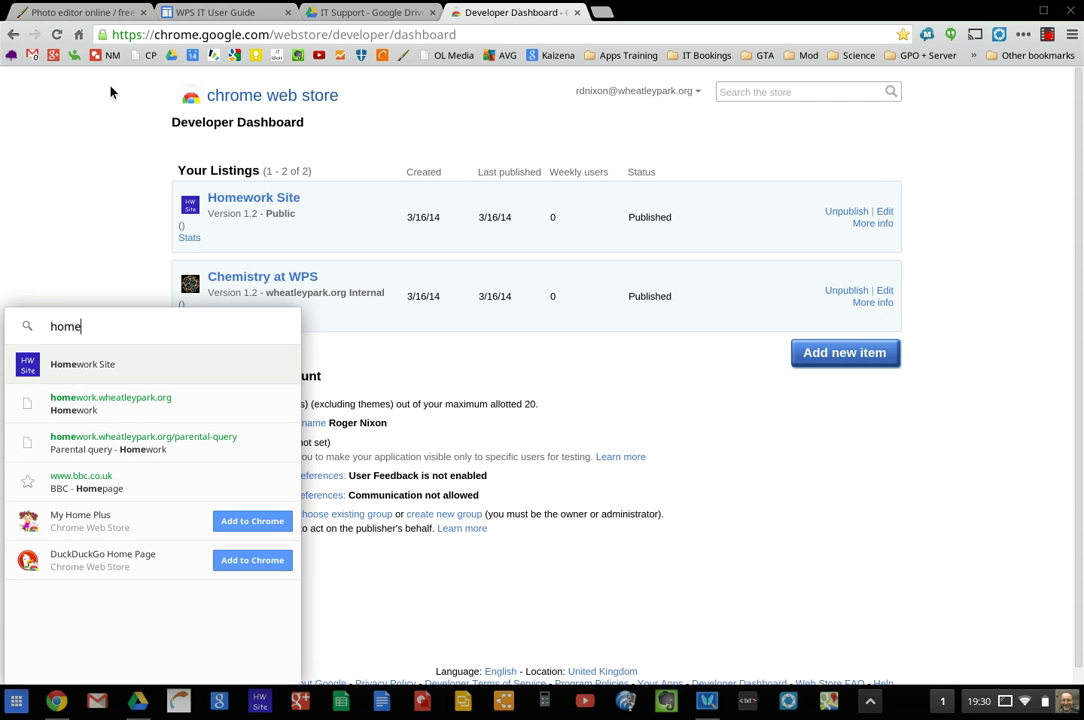
click(493, 601)
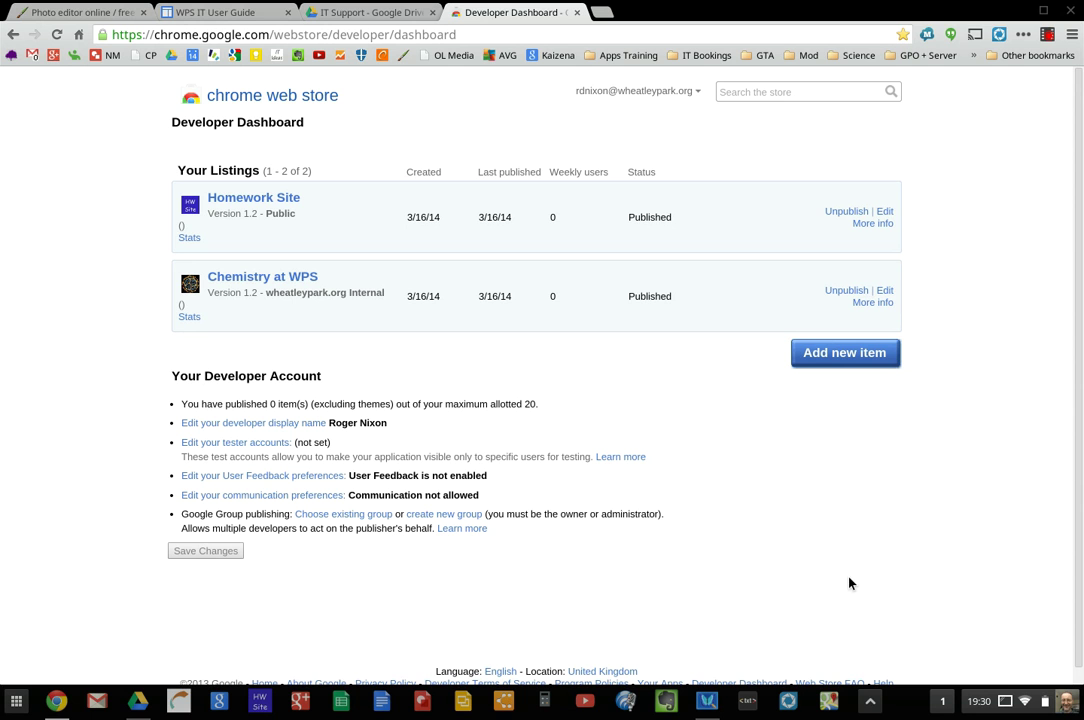
Bring up the Downloads folder in the Files app and select manifest.json.
click(870, 702)
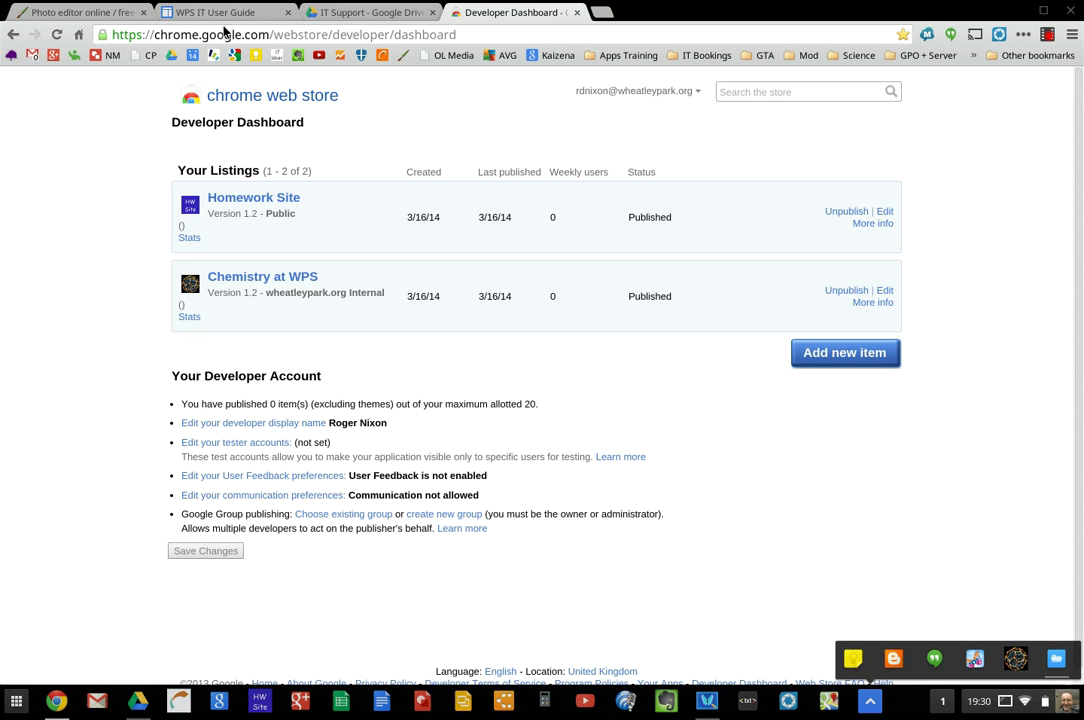
click(1056, 659)
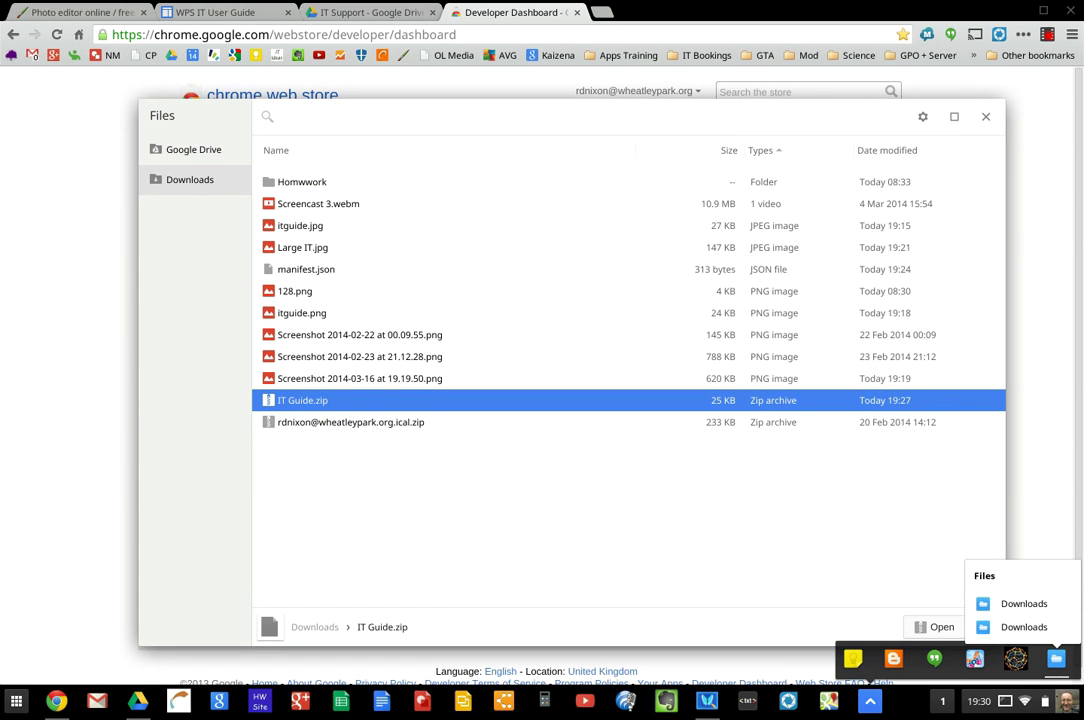
click(331, 272)
click(331, 272)
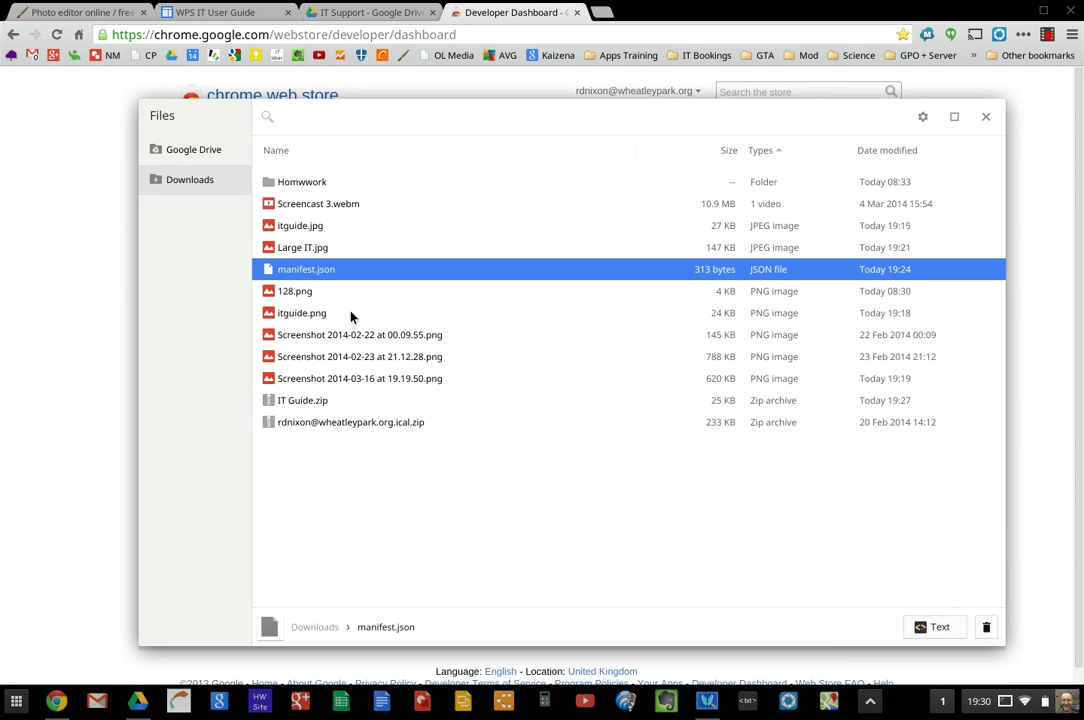
Open manifest.json from Downloads in the Text editor, review its contents and close the editor.
click(748, 704)
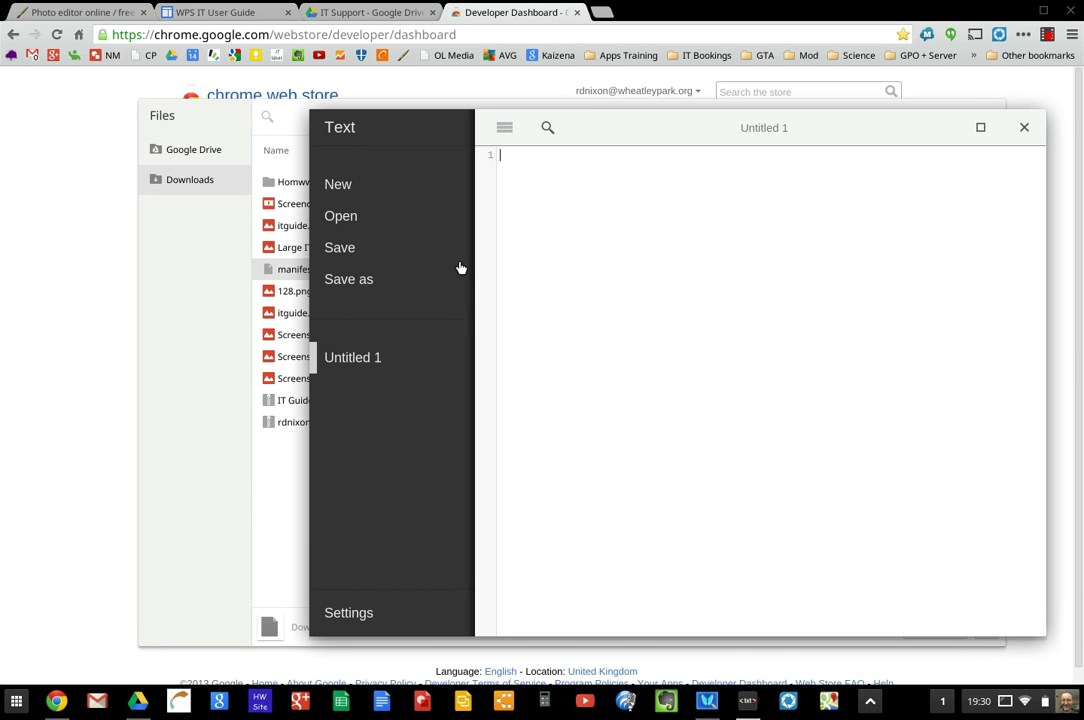
click(352, 220)
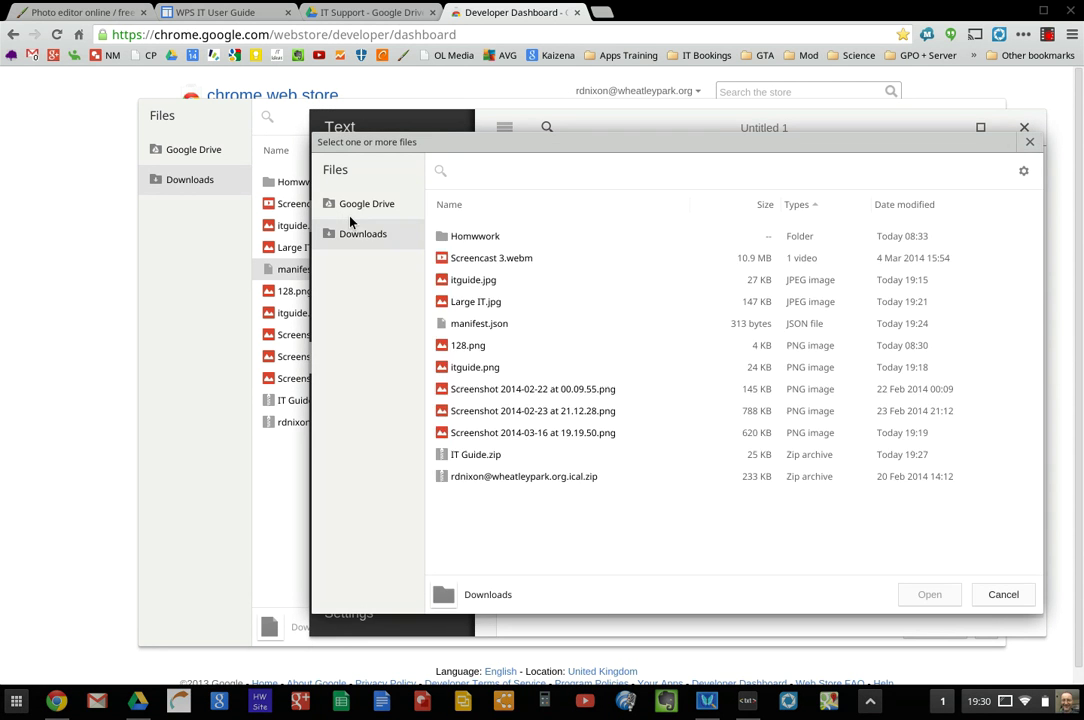
click(458, 327)
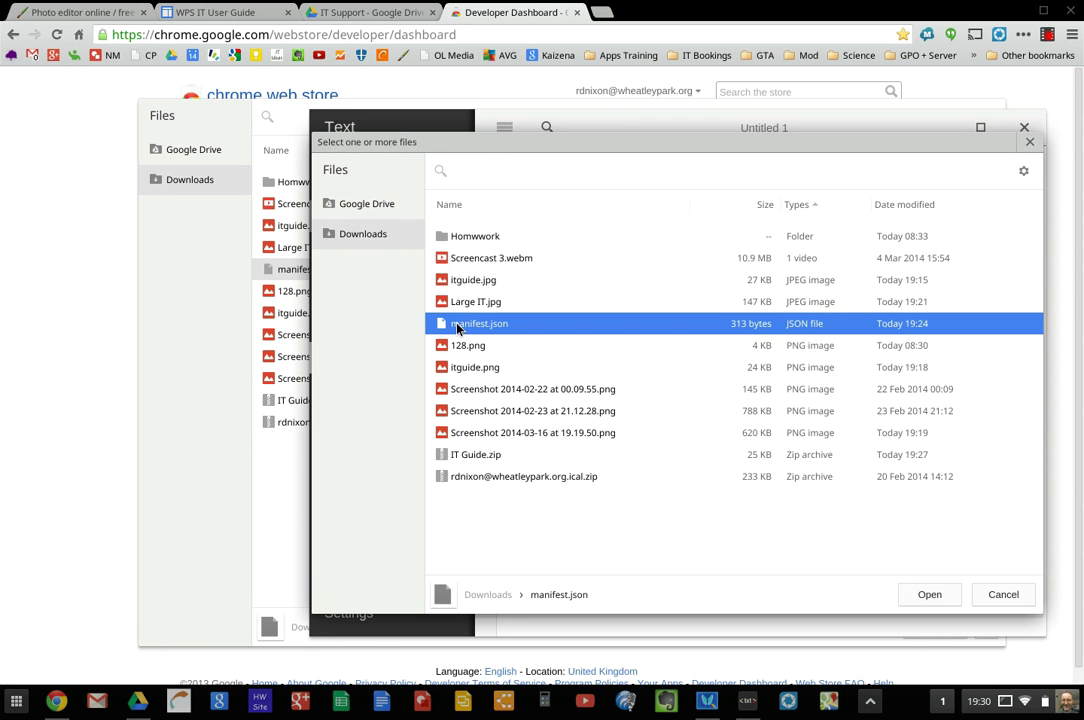
click(929, 594)
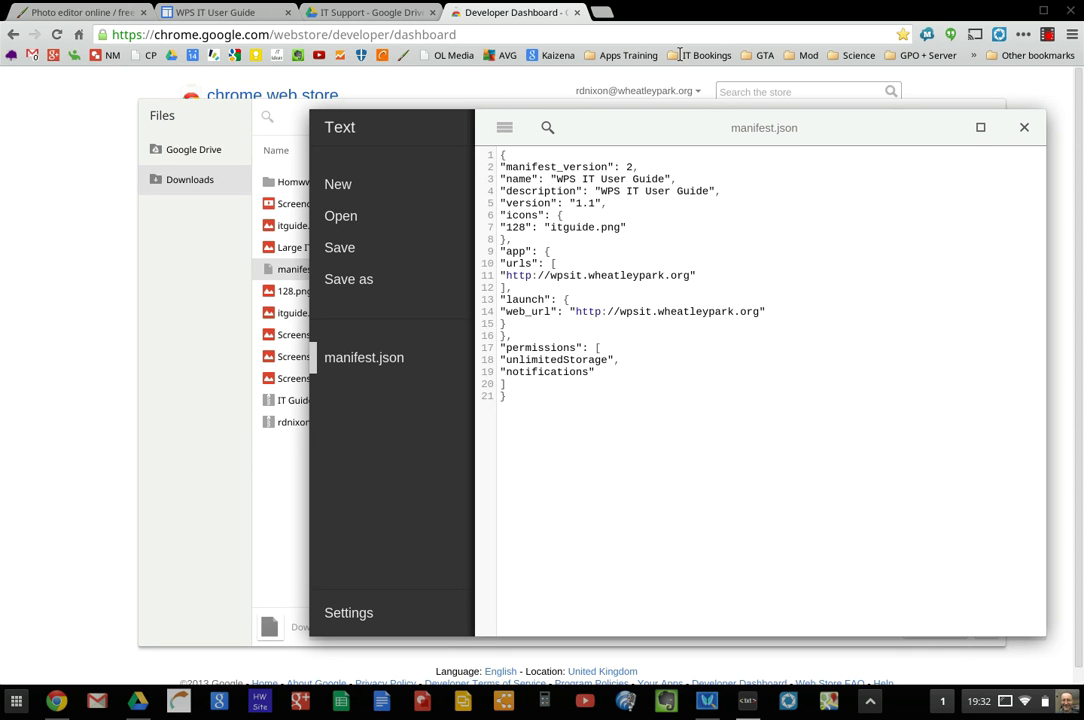
click(1025, 129)
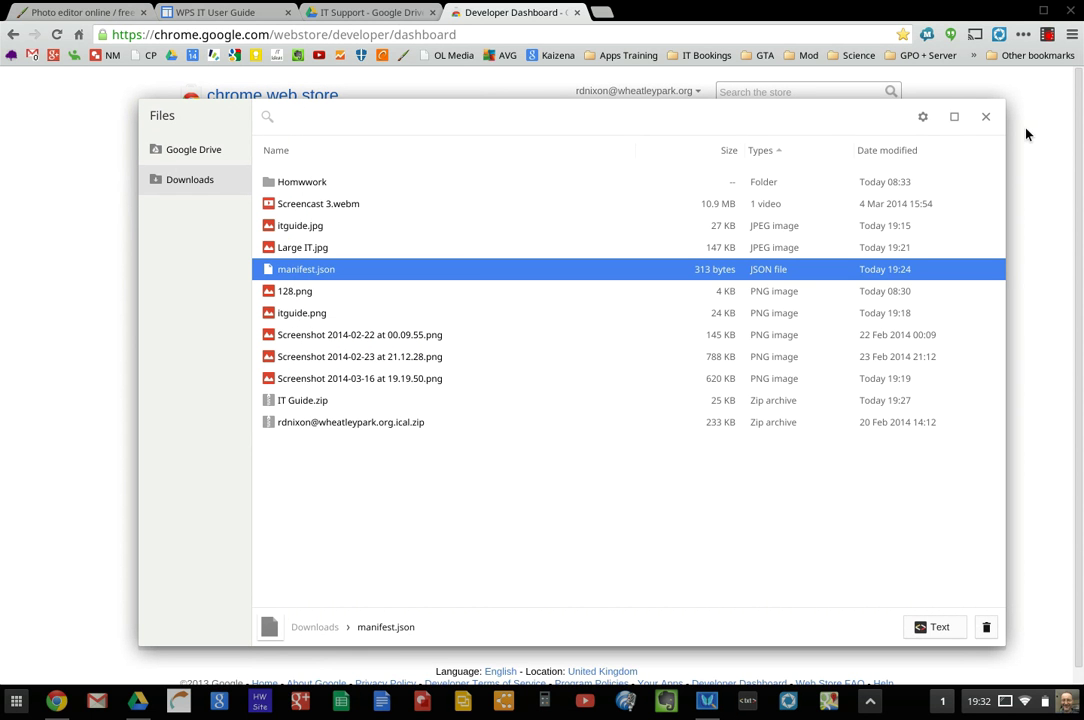
Check itguide.png, manifest.json and IT Guide.zip in the Downloads folder and dismiss the Files window.
click(311, 314)
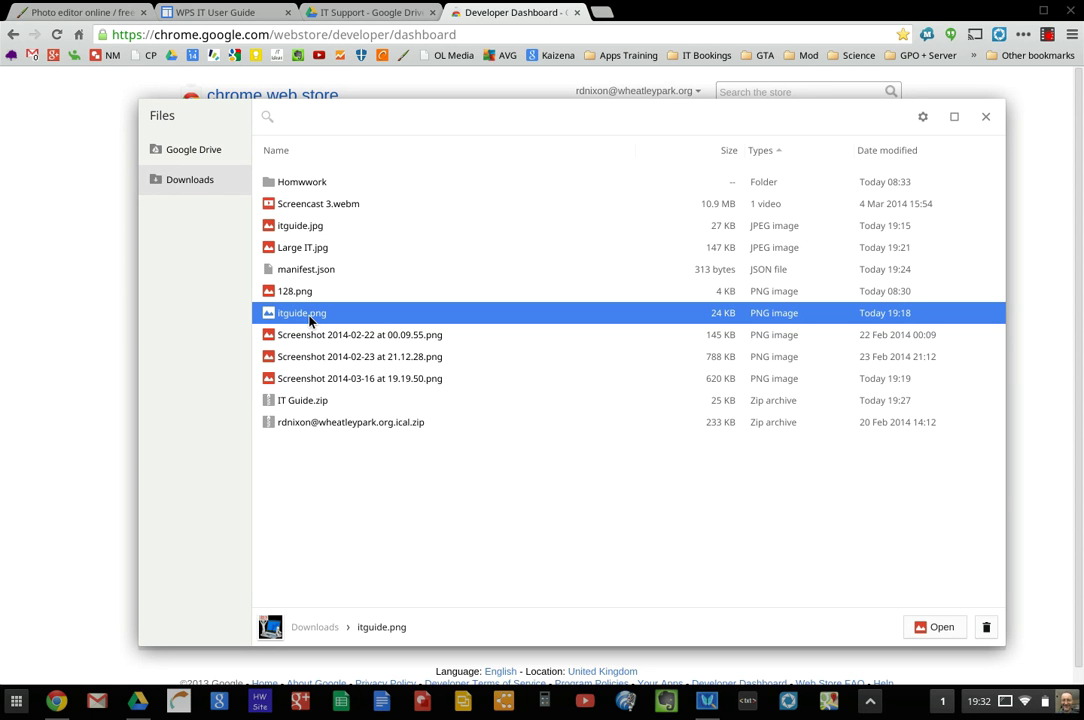
click(325, 272)
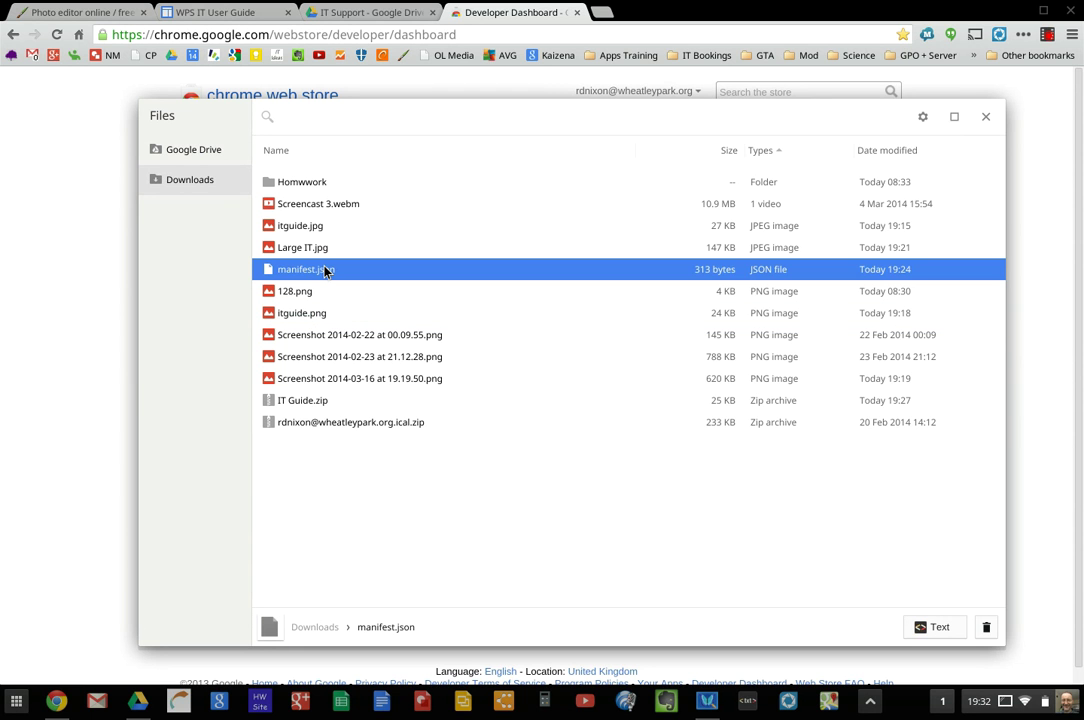
click(318, 402)
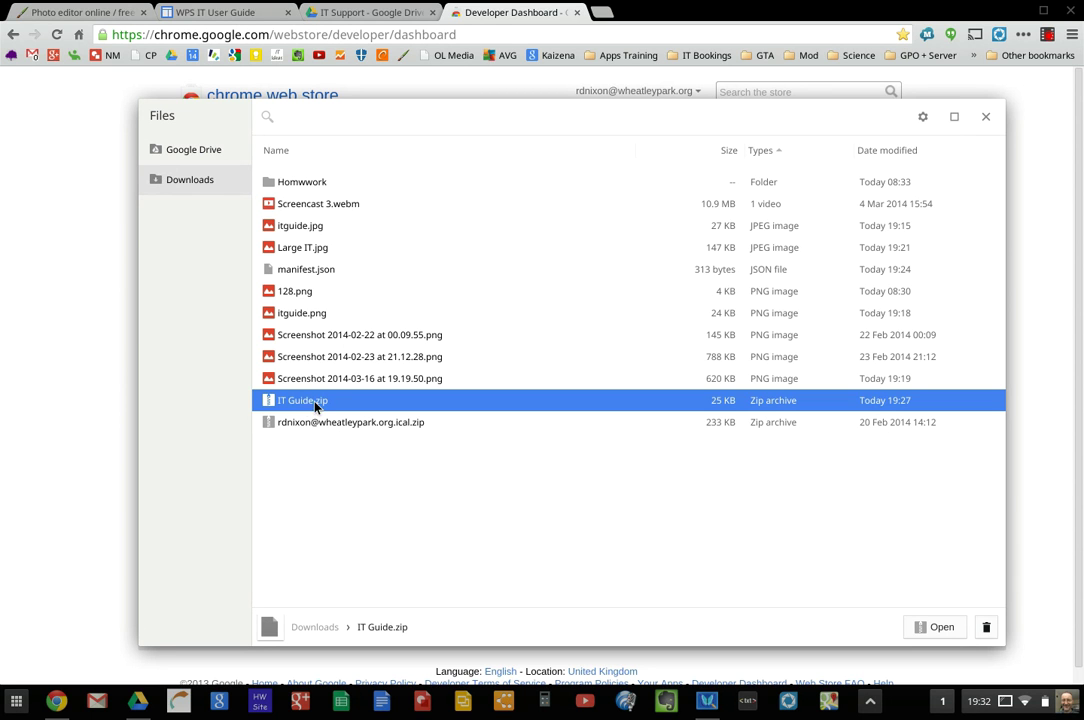
click(326, 273)
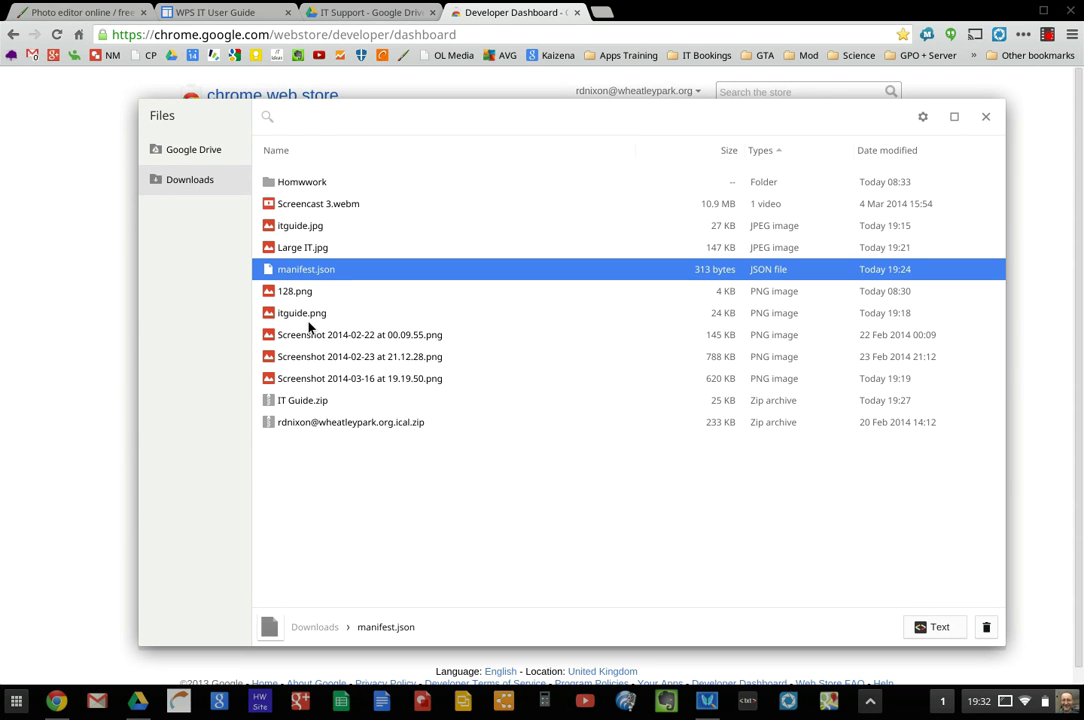
click(318, 318)
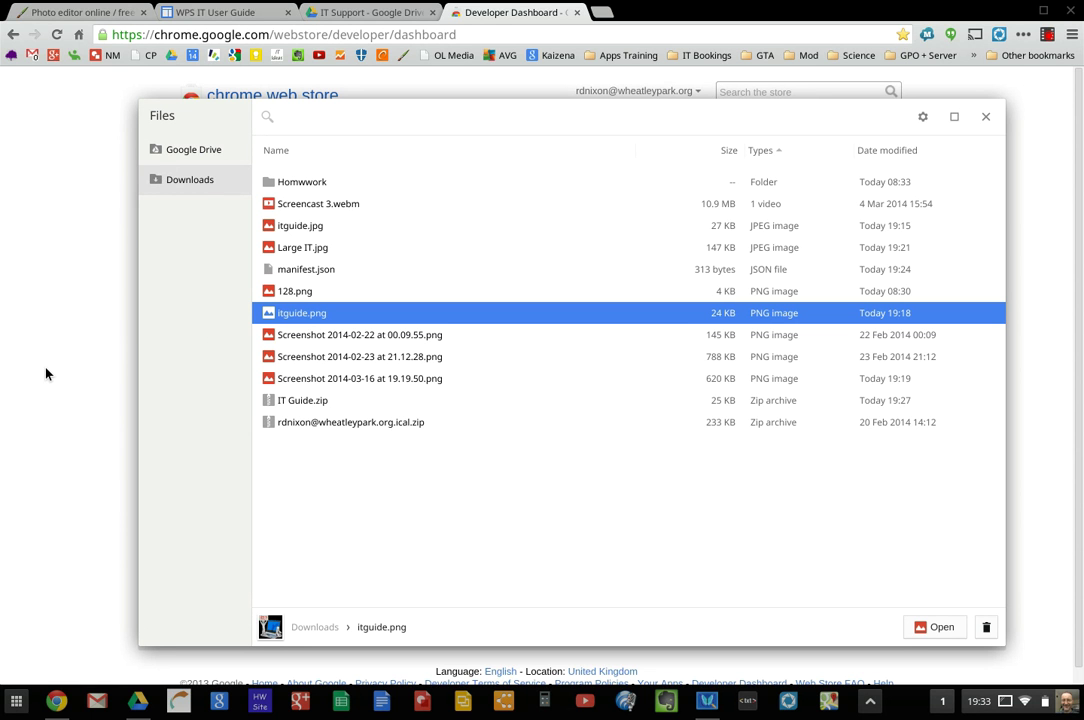
key(Escape)
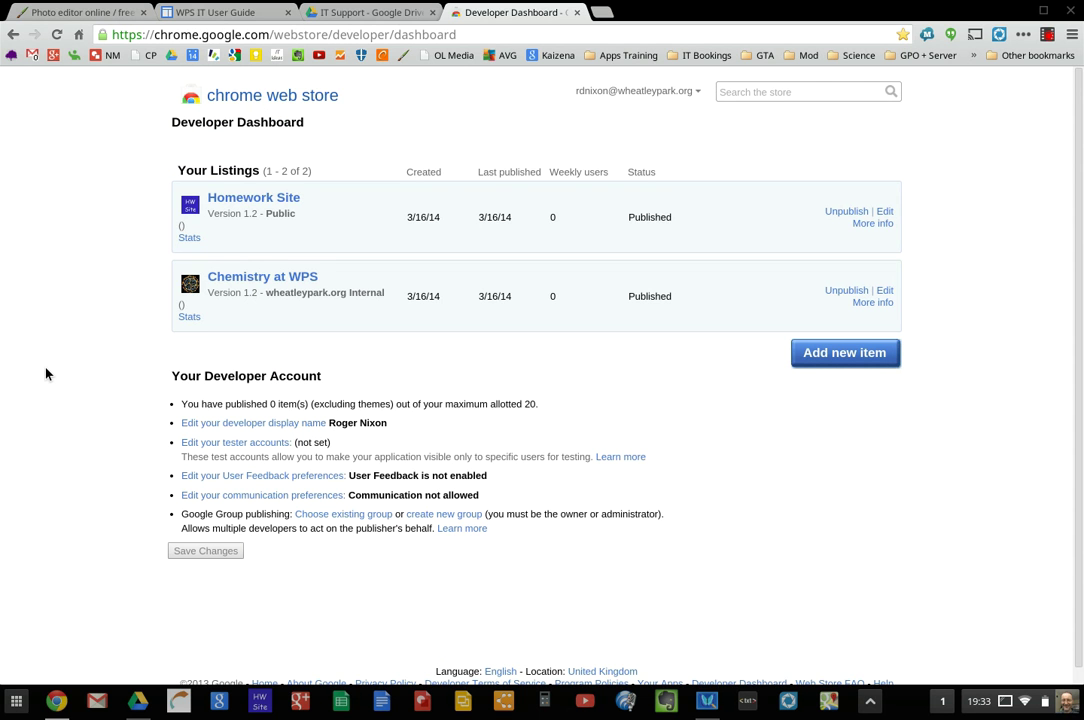
Add a new item to the Developer Dashboard by uploading IT Guide.zip from Downloads.
click(826, 366)
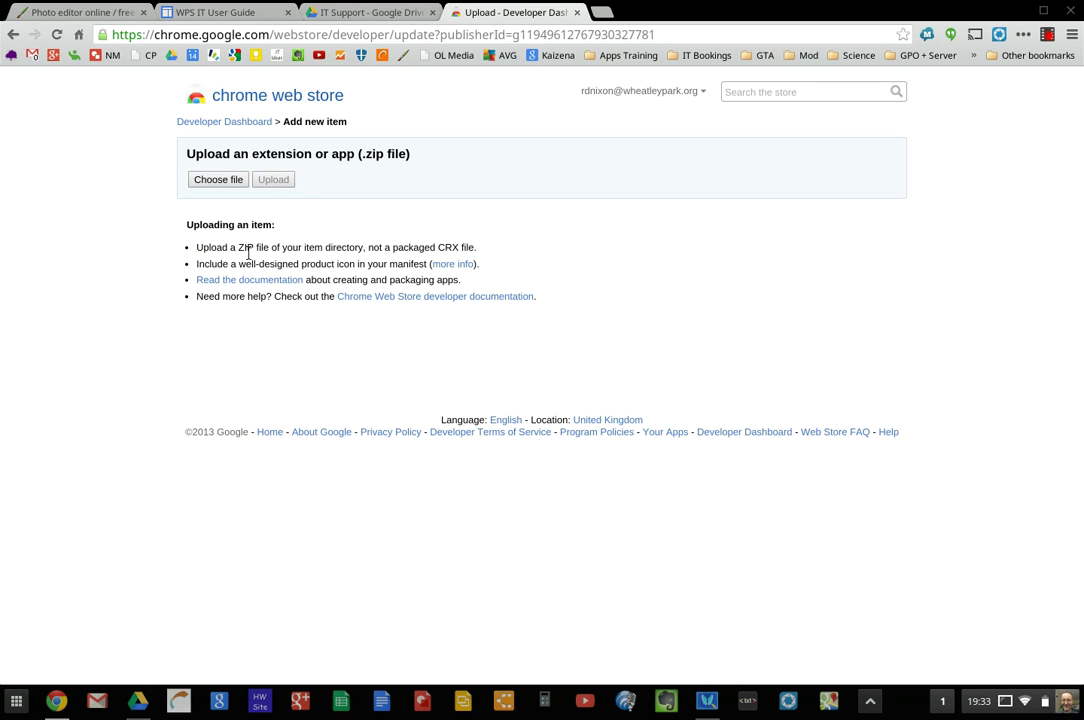
click(226, 181)
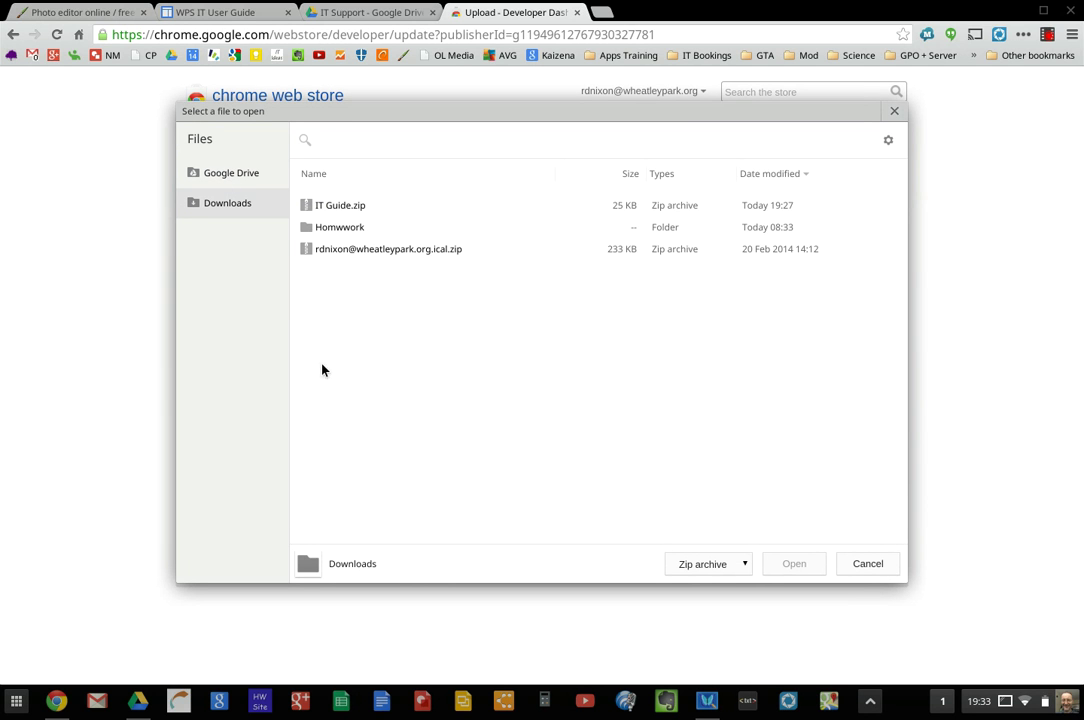
click(358, 208)
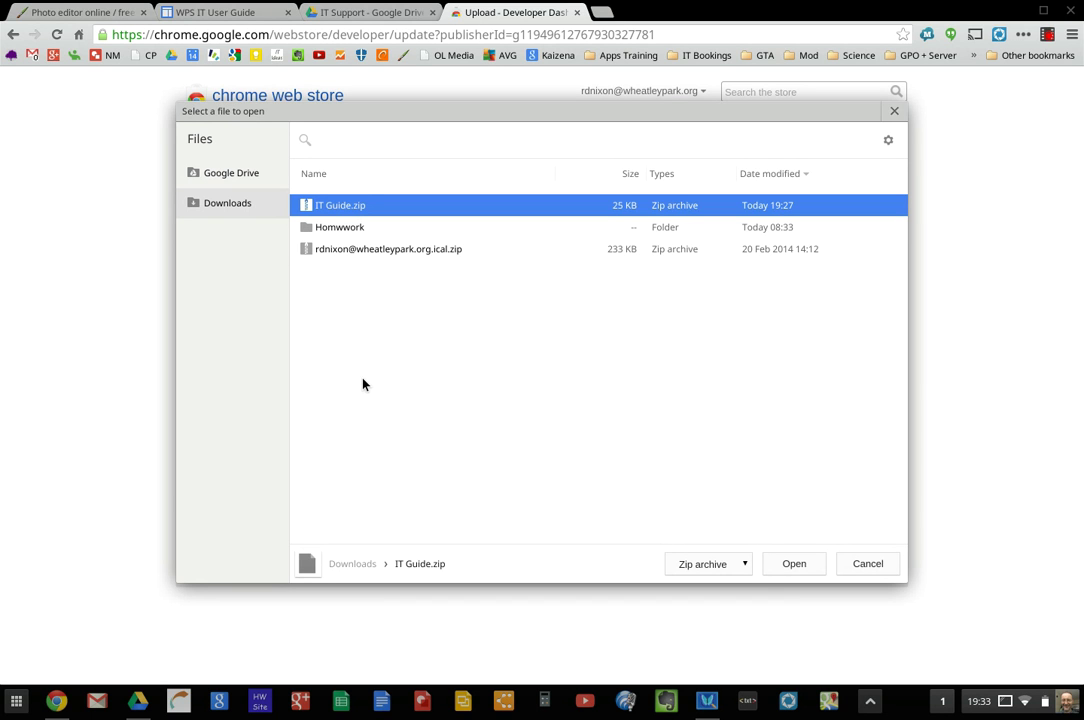
click(793, 565)
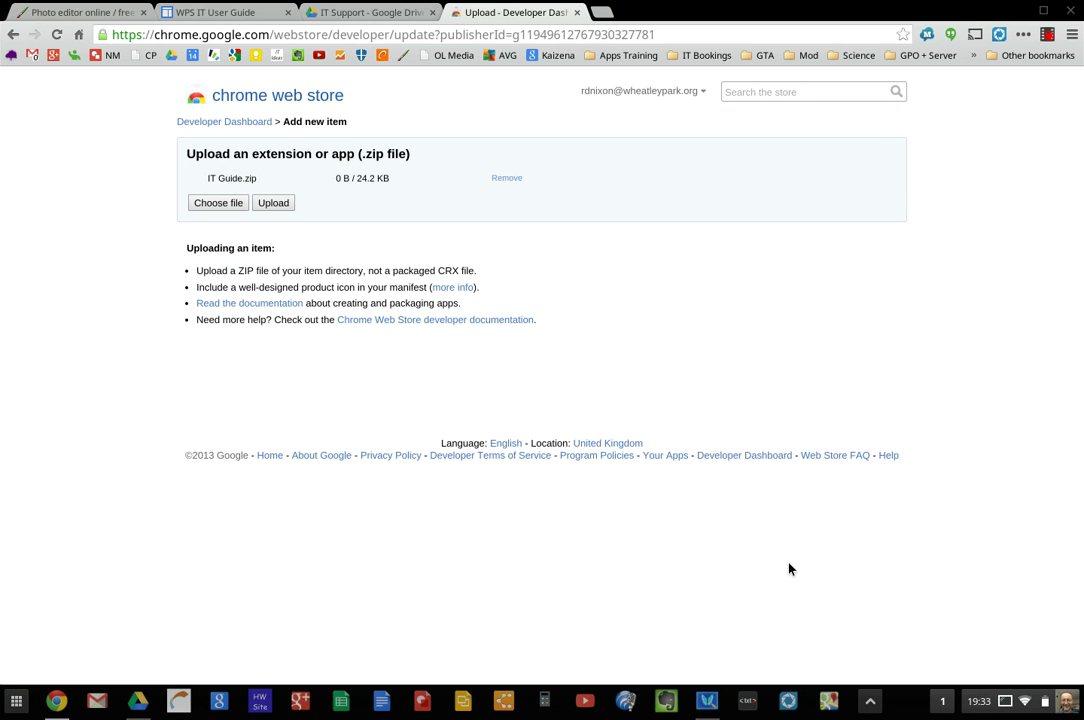
click(274, 204)
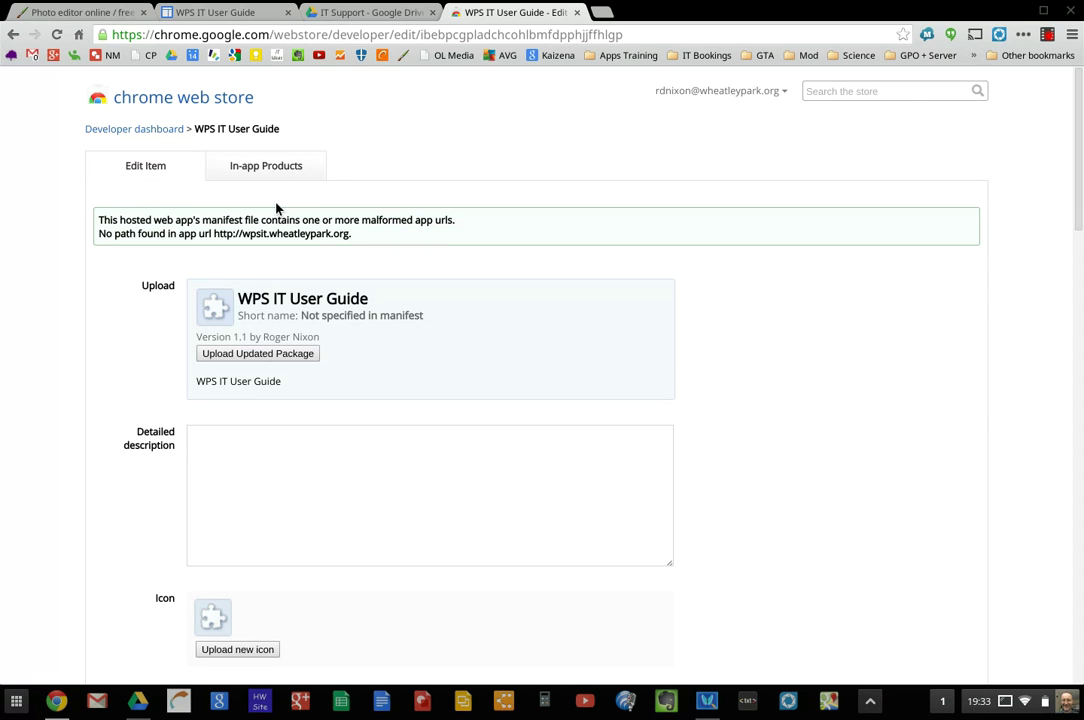
Review the manifest message on the item's edit page and open manifest.json from Downloads in the Text editor.
mouse_move(323, 336)
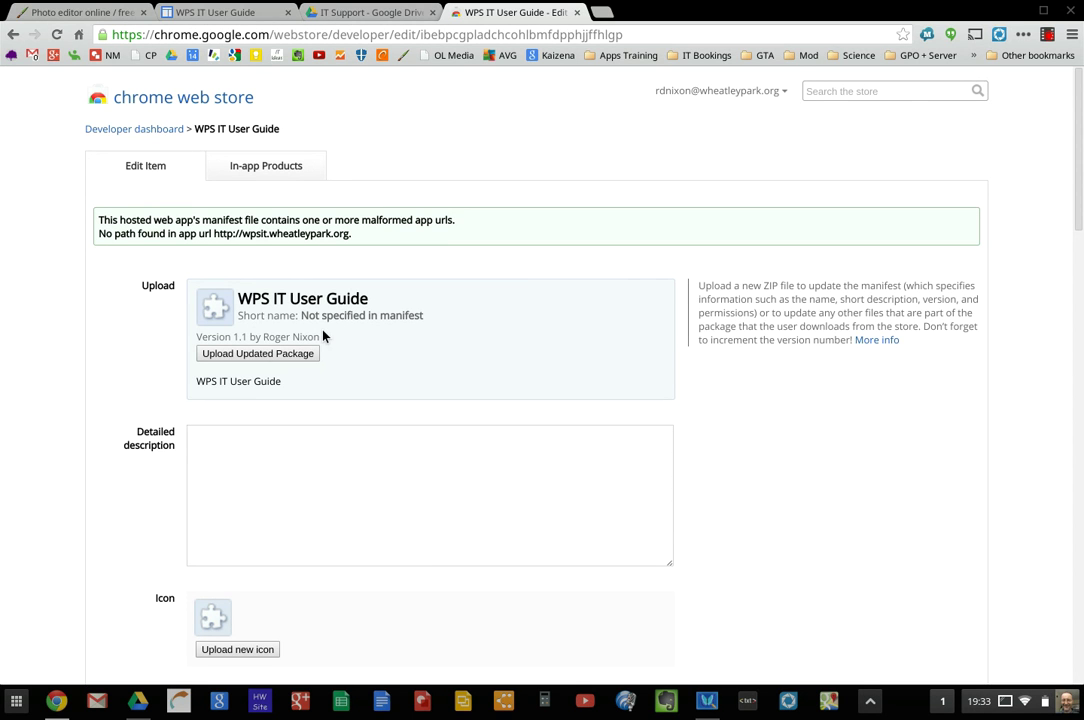
scroll(325, 300, down, 1)
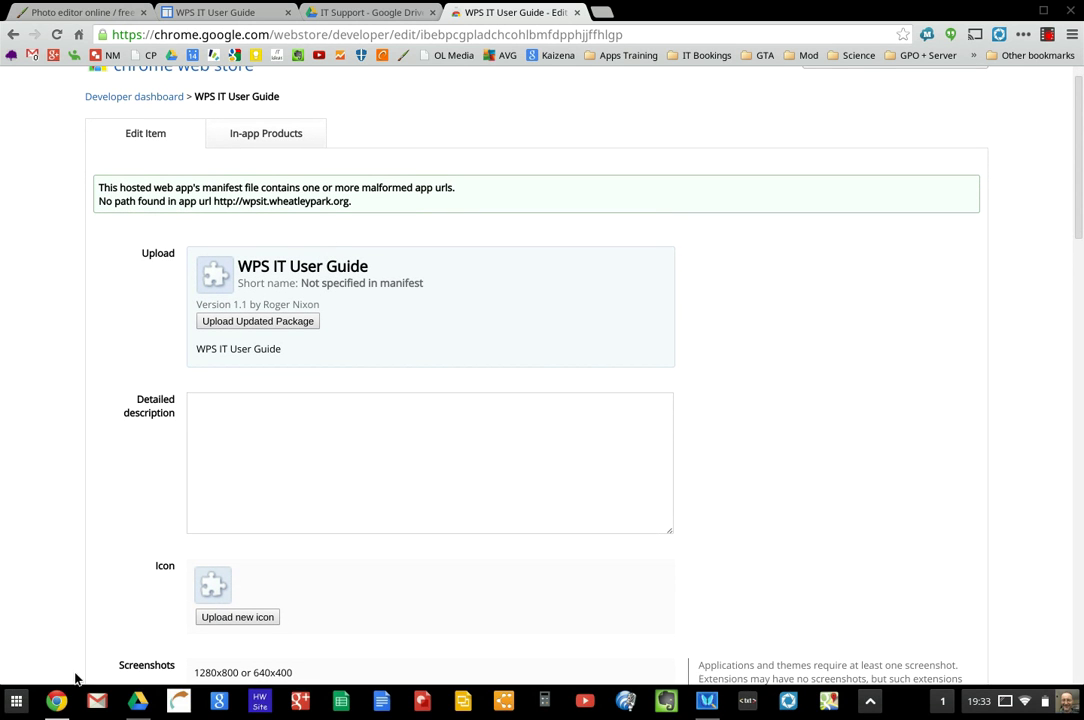
click(870, 702)
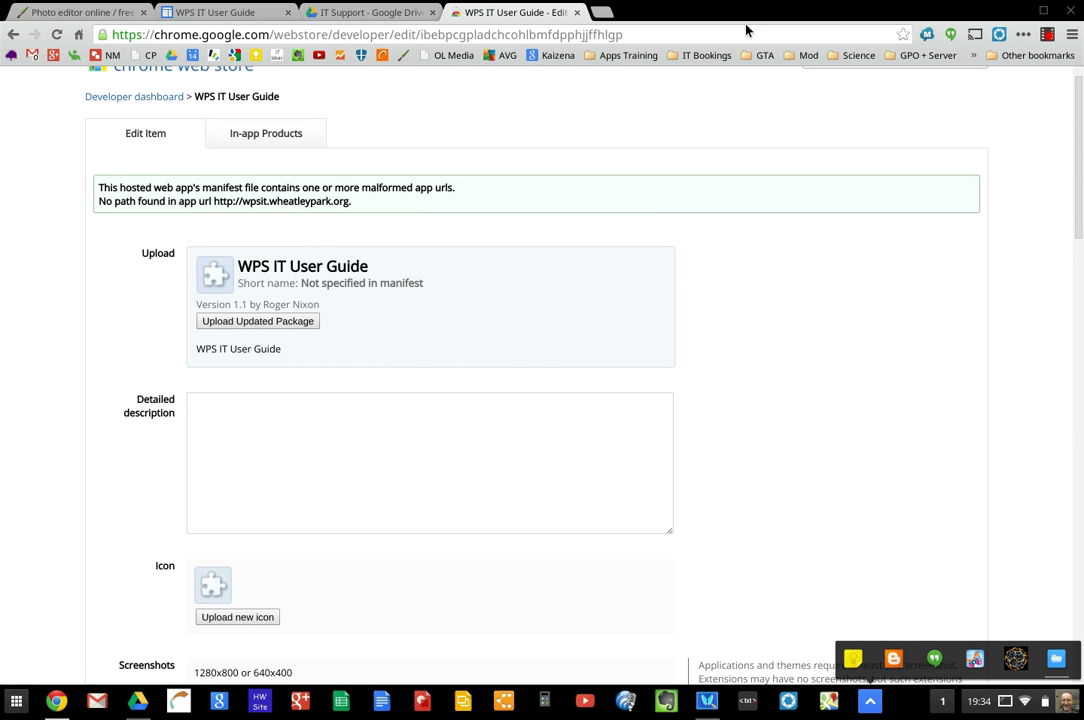
click(747, 702)
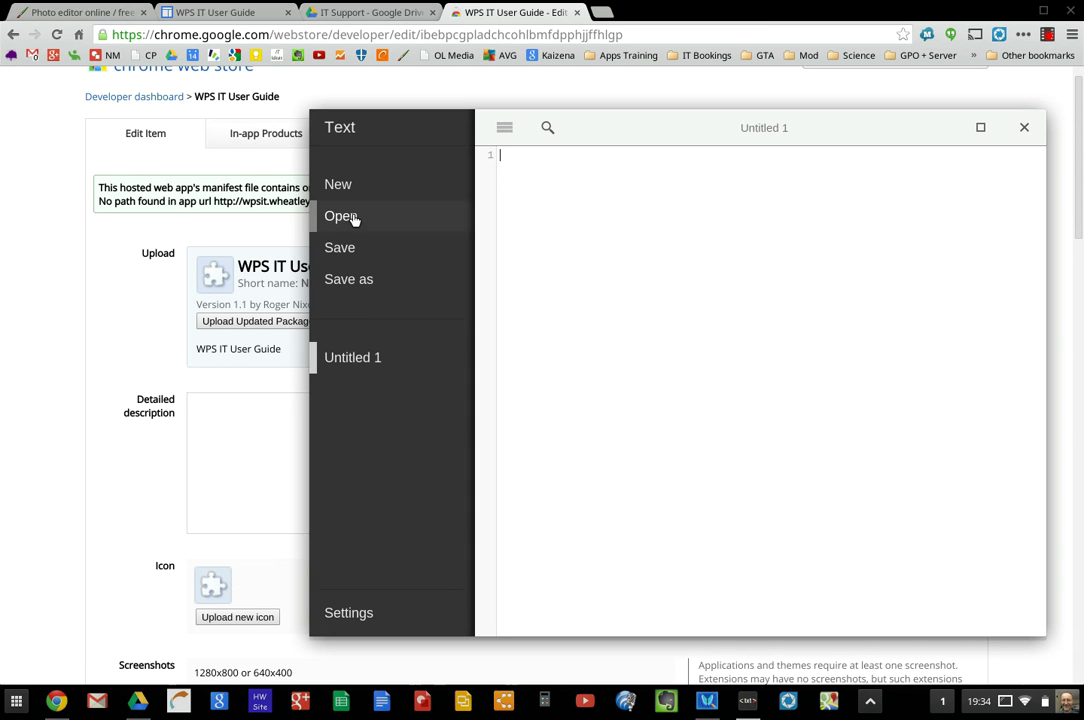
click(352, 219)
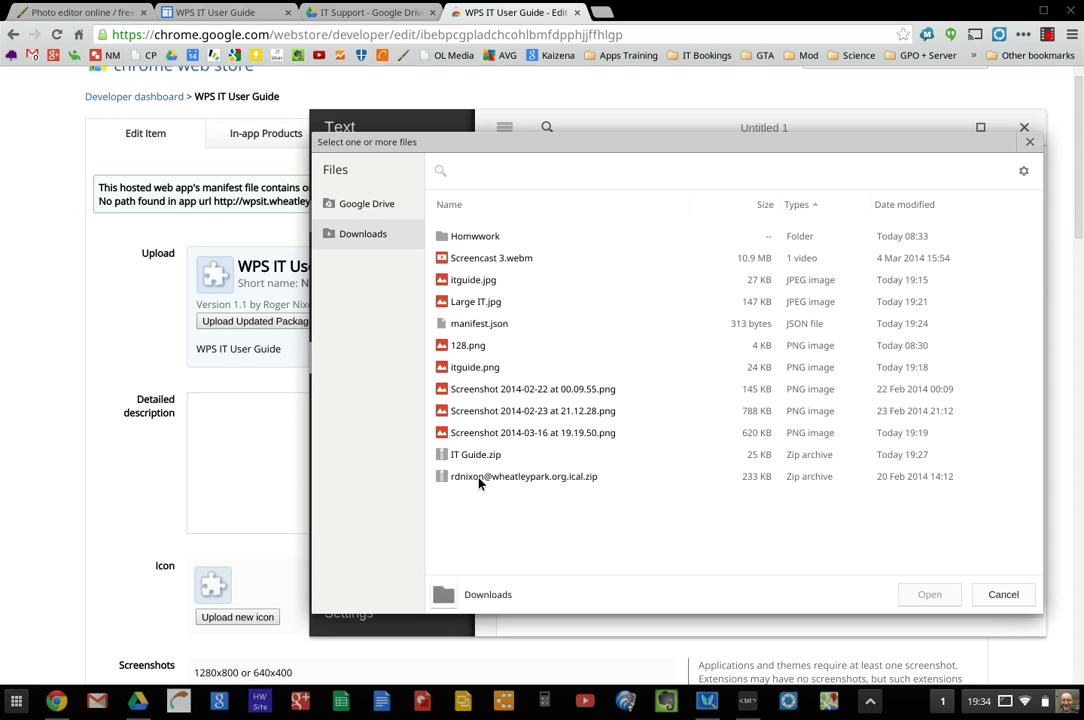
double_click(484, 325)
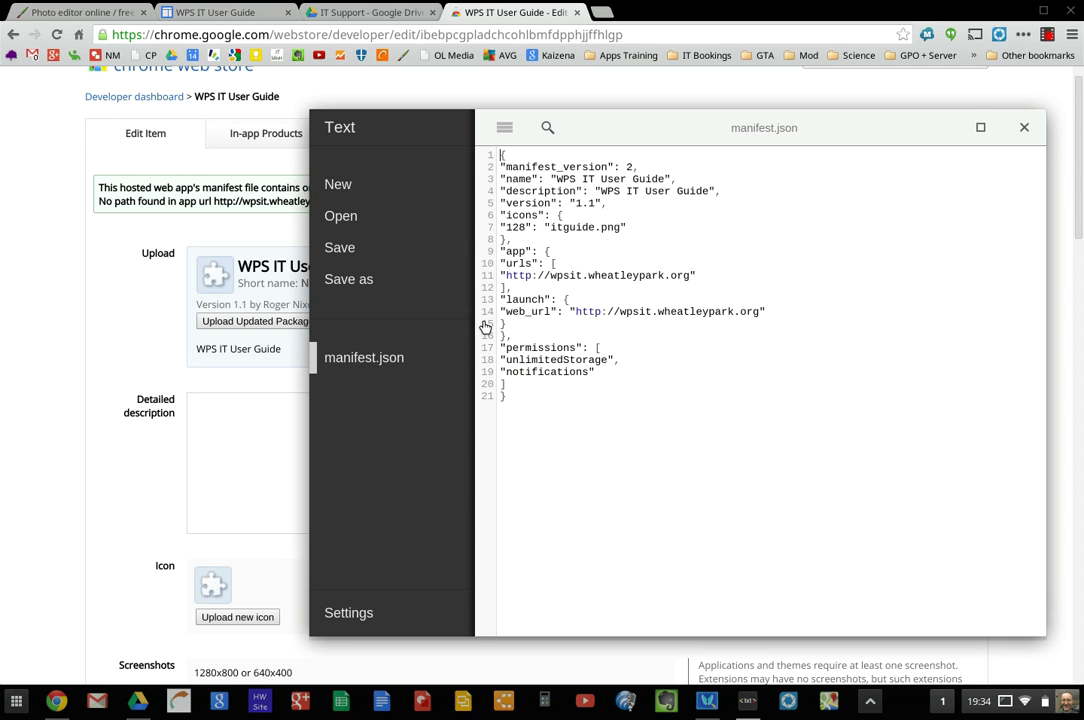
click(692, 276)
text(/)
click(766, 312)
text(/)
click(353, 261)
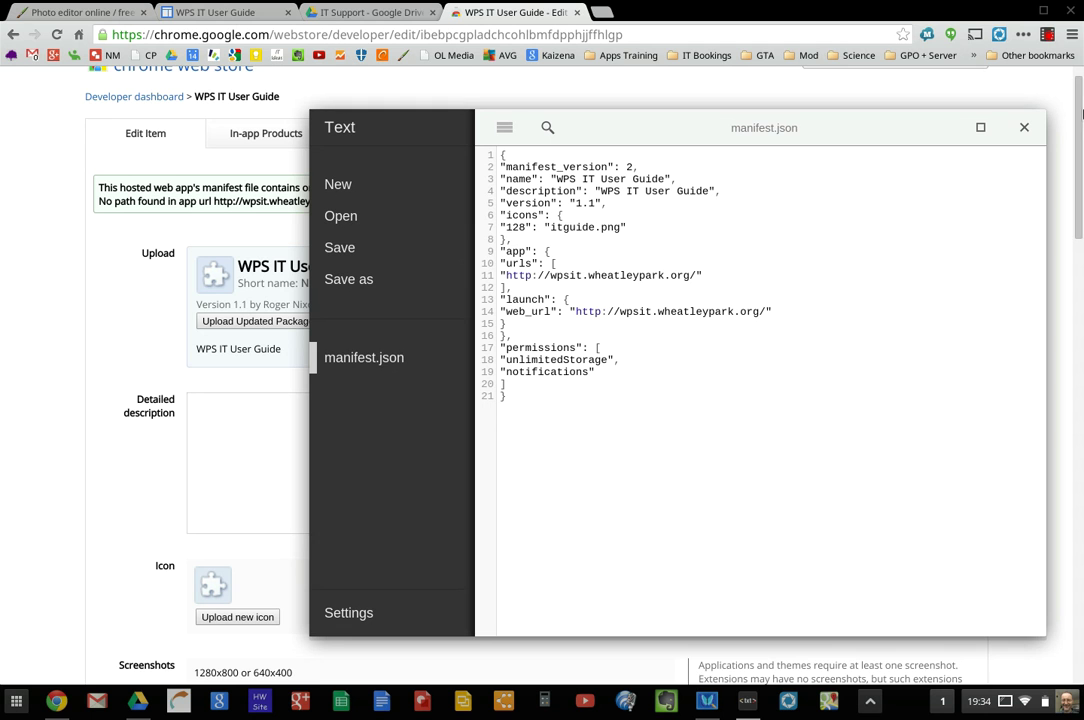
Close the text editor and remove the outdated manifest.json from the IT Support folder in Google Drive.
click(1025, 128)
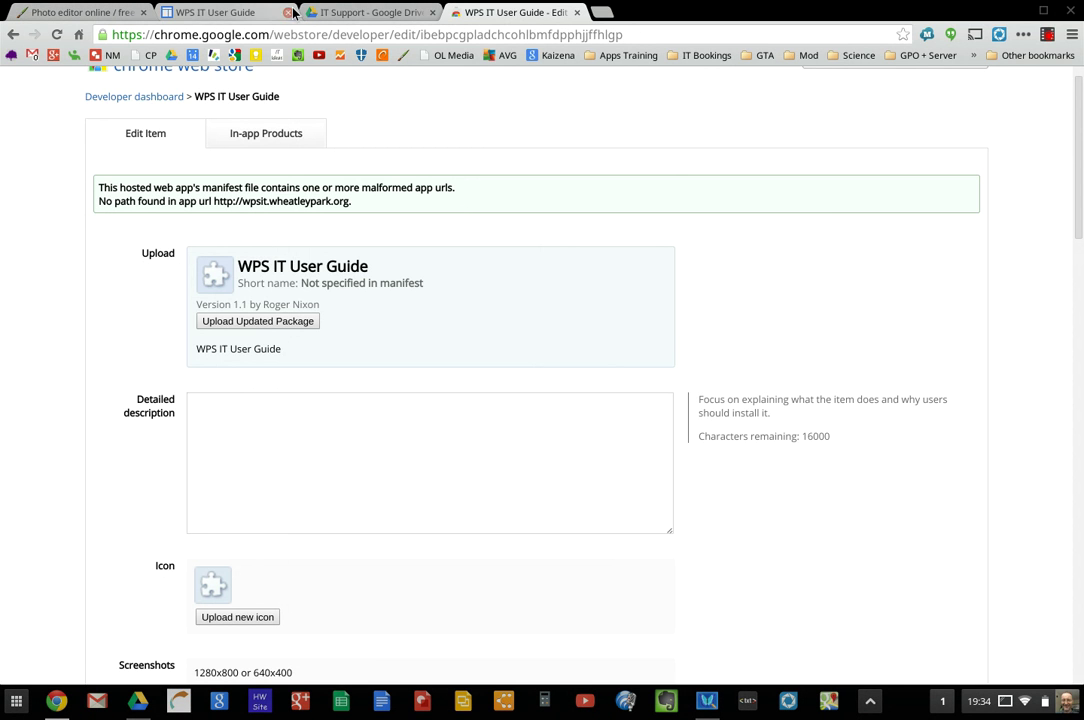
click(332, 13)
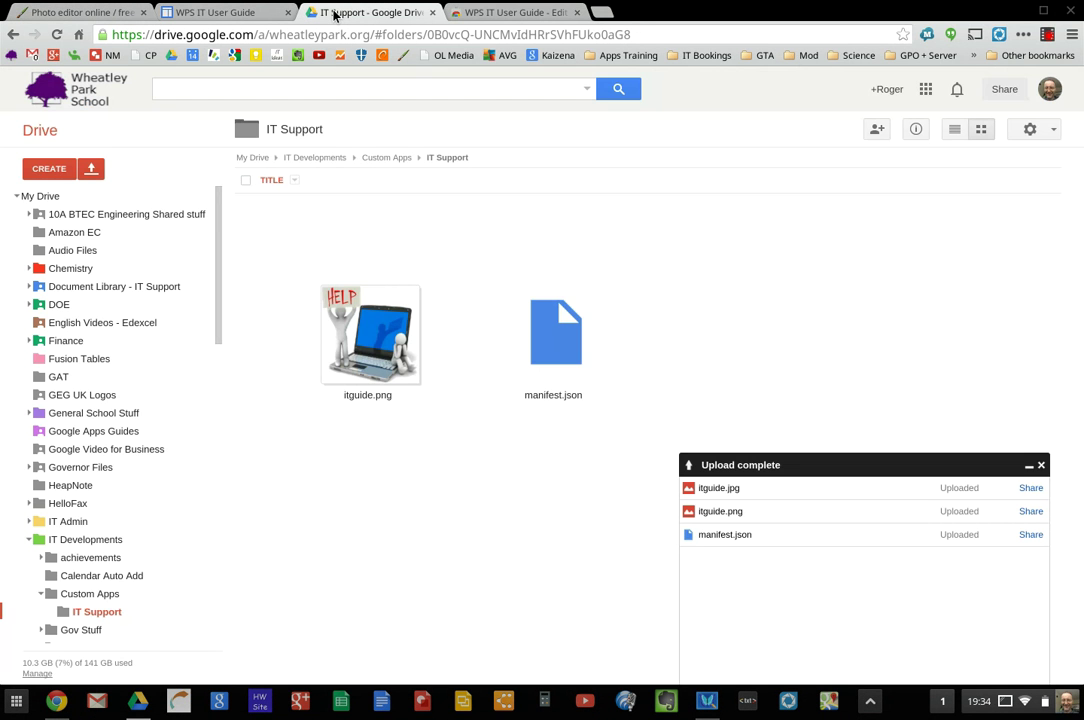
click(514, 294)
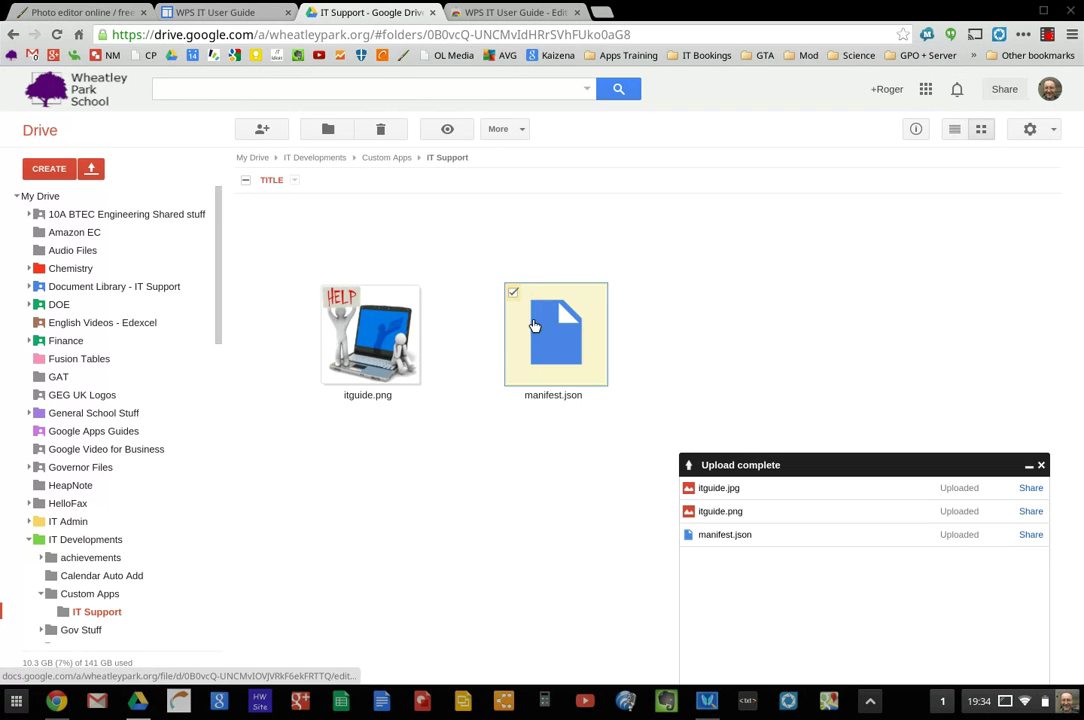
click(390, 133)
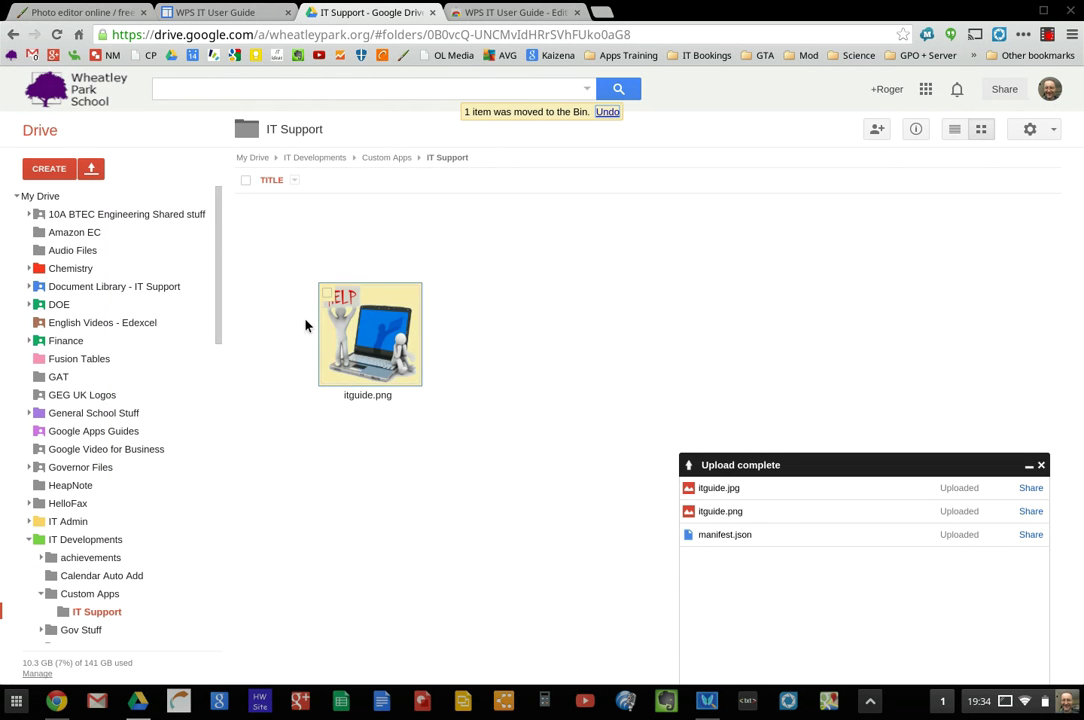
Upload the corrected manifest.json from Downloads to the IT Support folder without converting it.
click(91, 170)
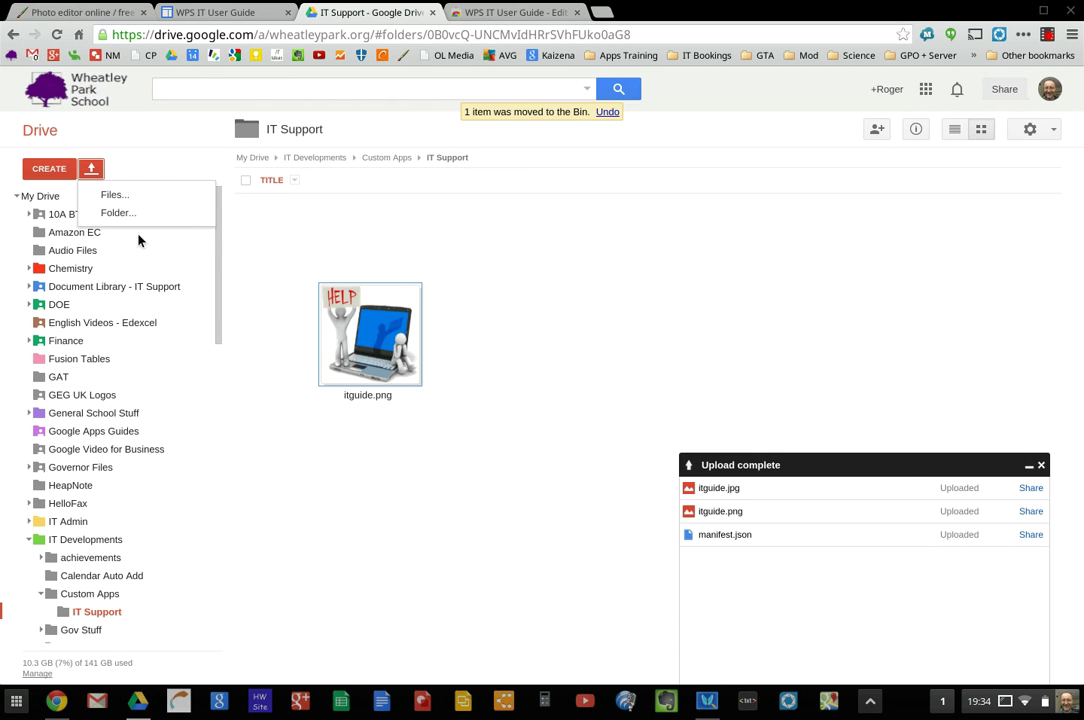
click(133, 196)
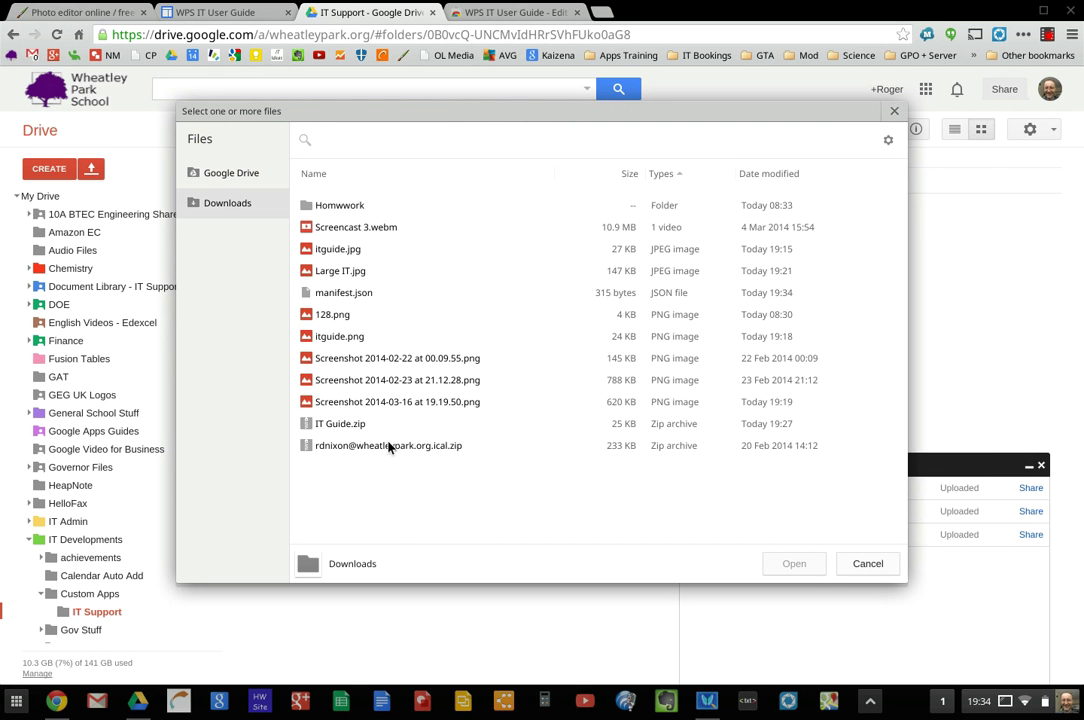
click(352, 293)
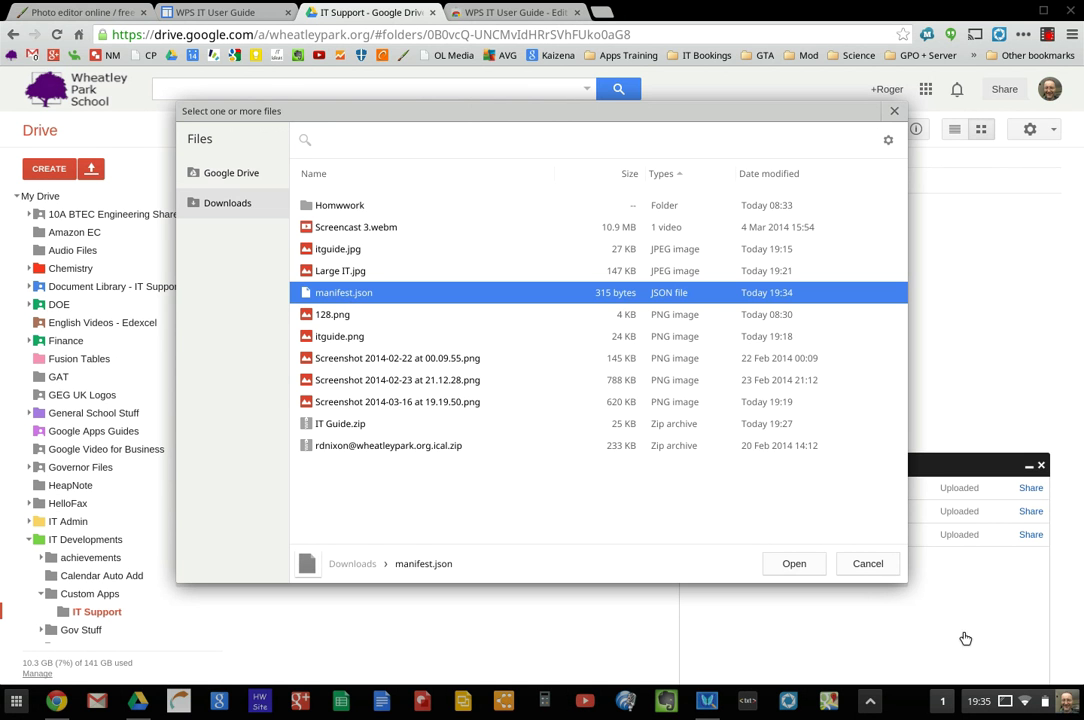
click(792, 564)
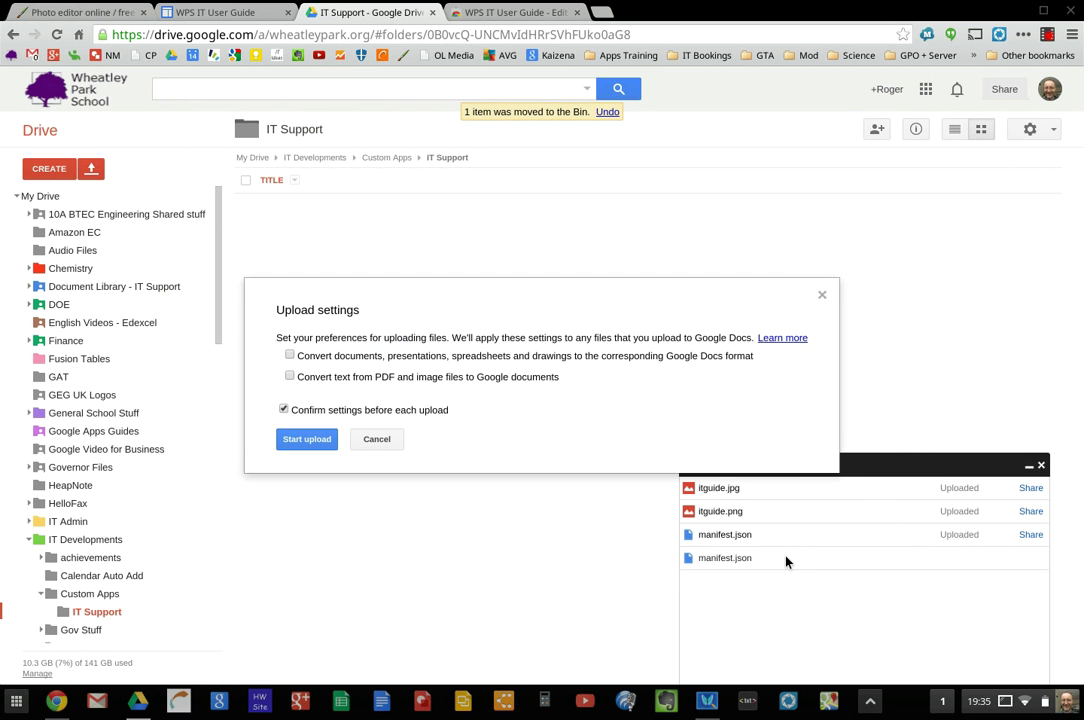
click(307, 439)
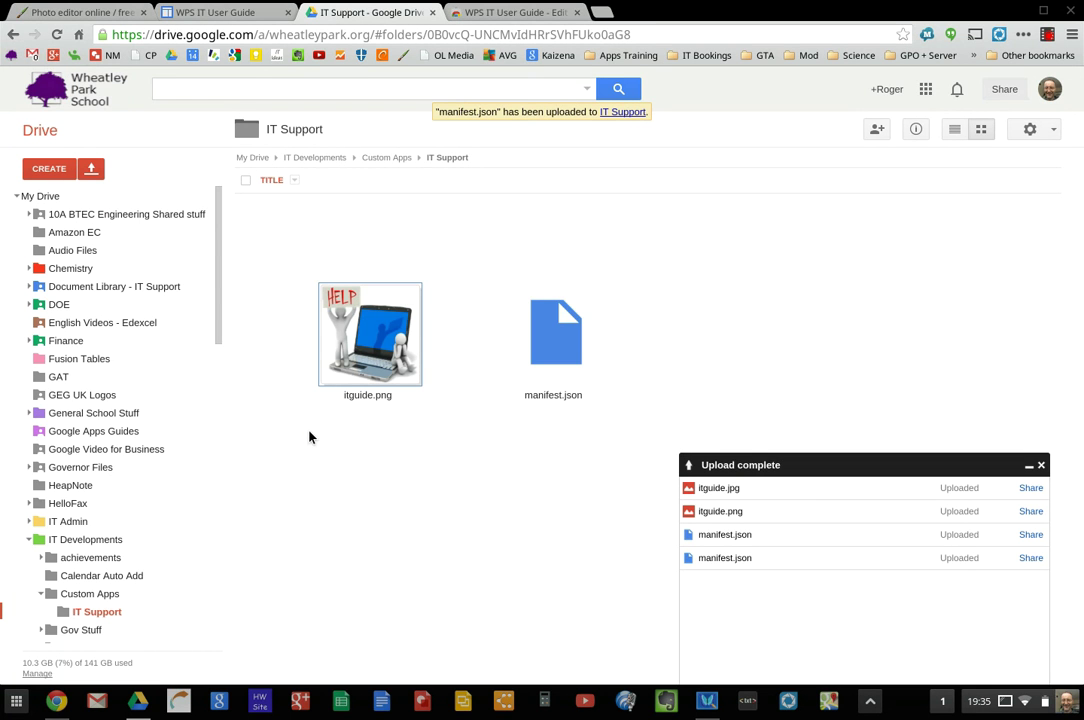
Download itguide.png and manifest.json together as a zip archive in their original formats and open the archive.
click(512, 292)
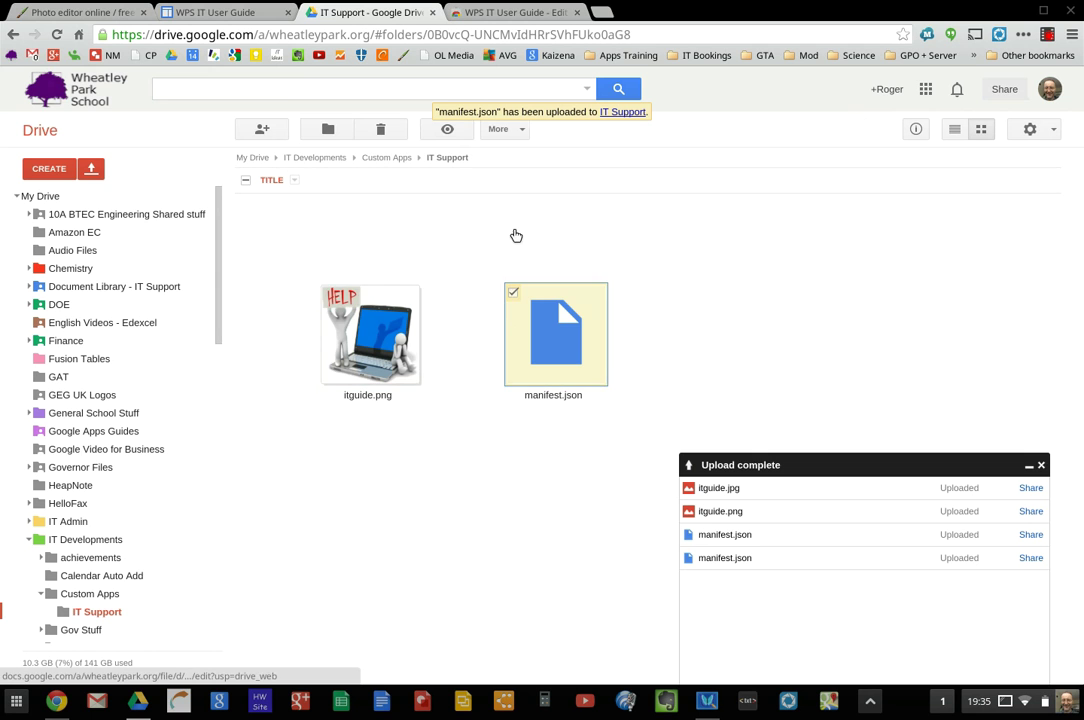
click(328, 295)
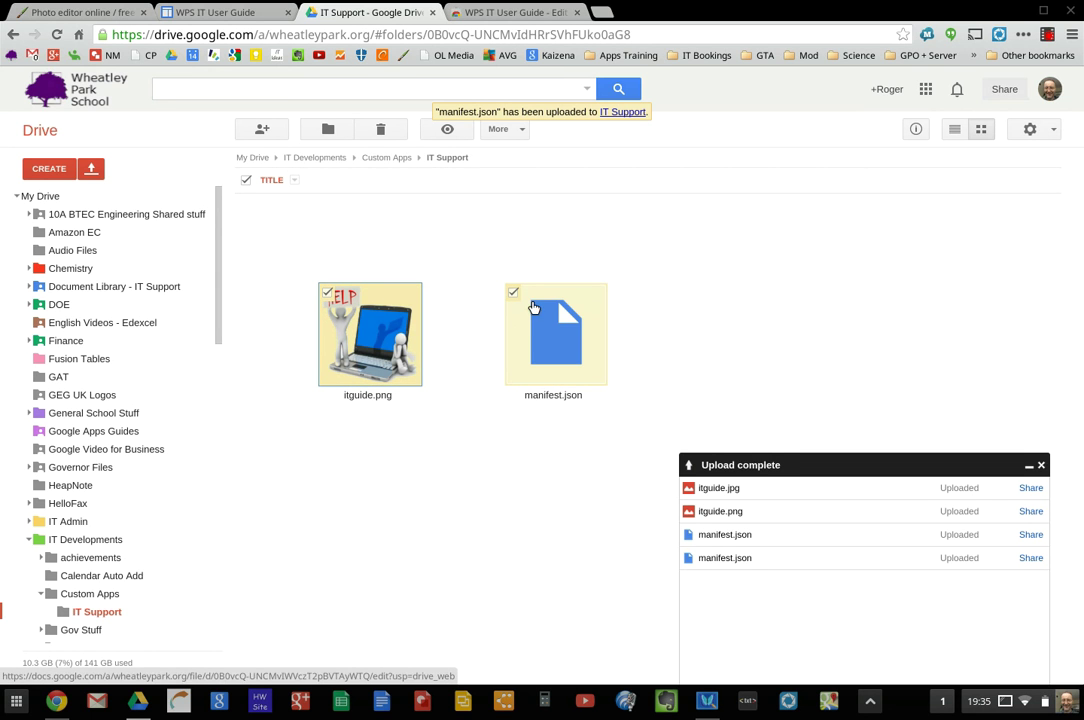
right_click(533, 303)
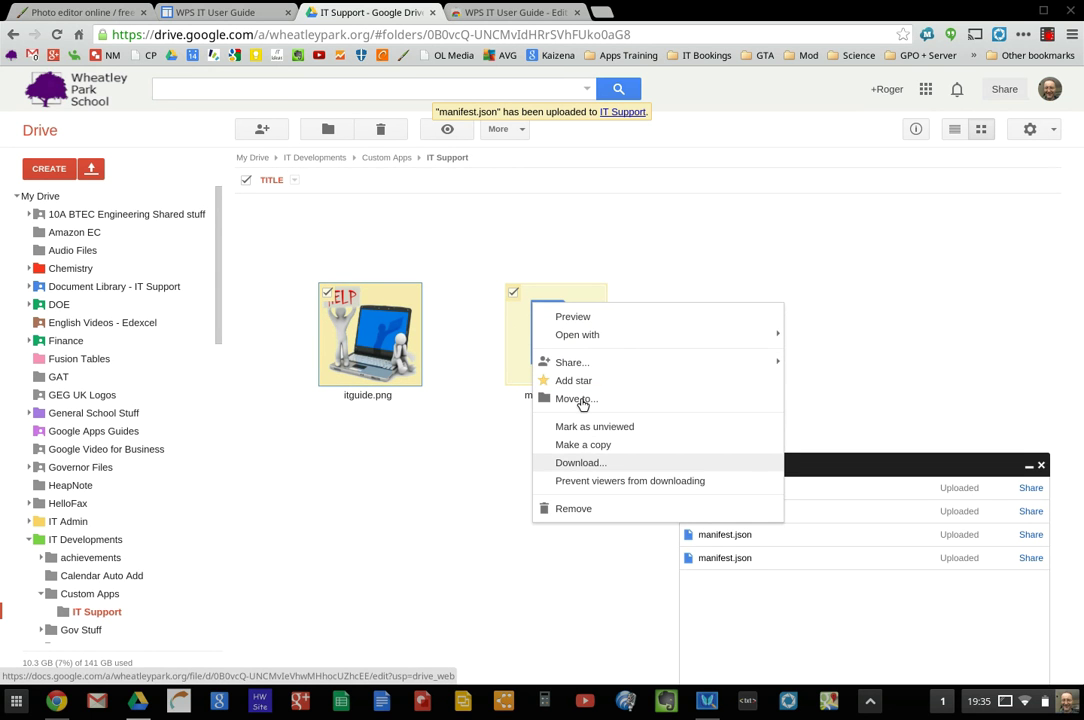
click(581, 463)
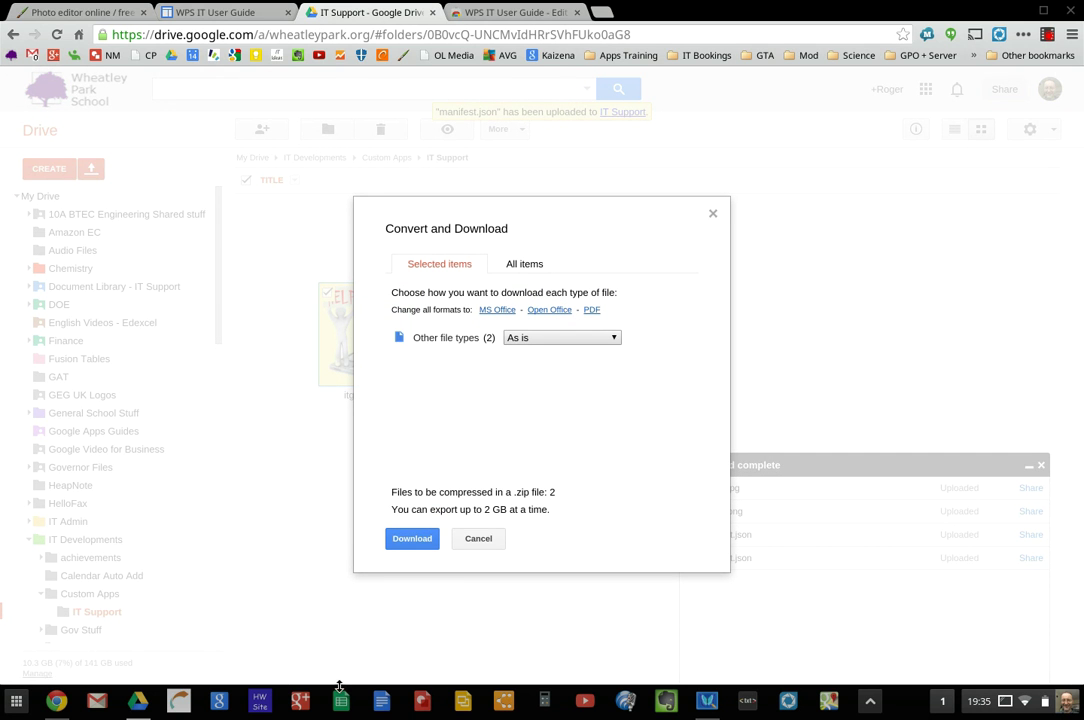
click(419, 540)
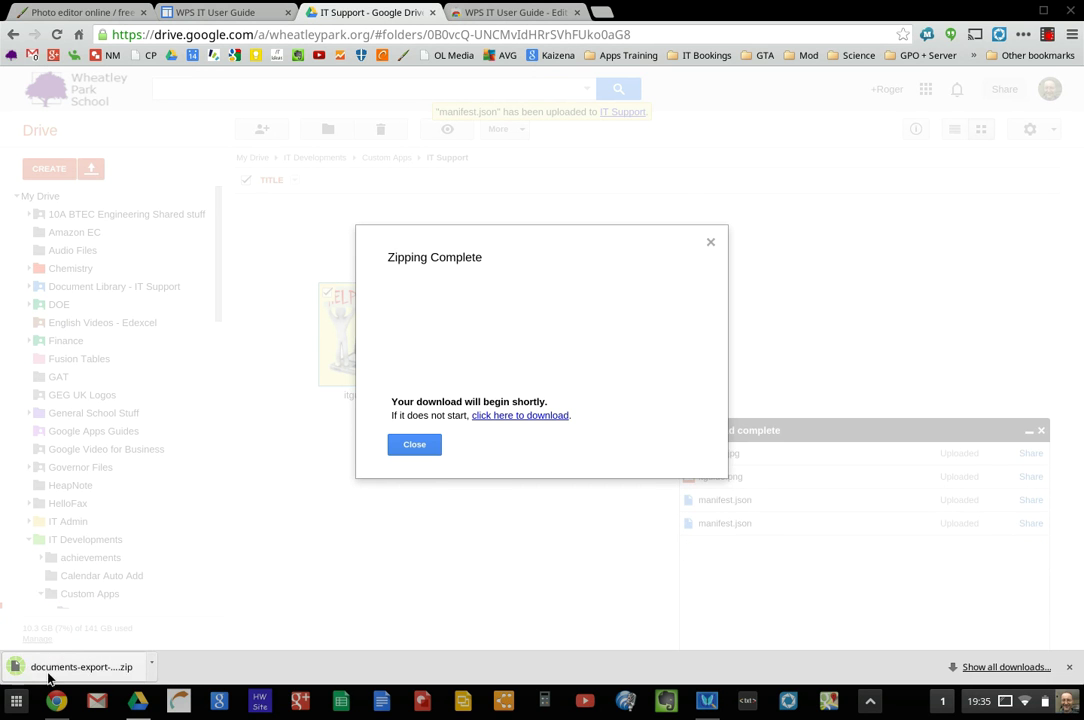
click(151, 671)
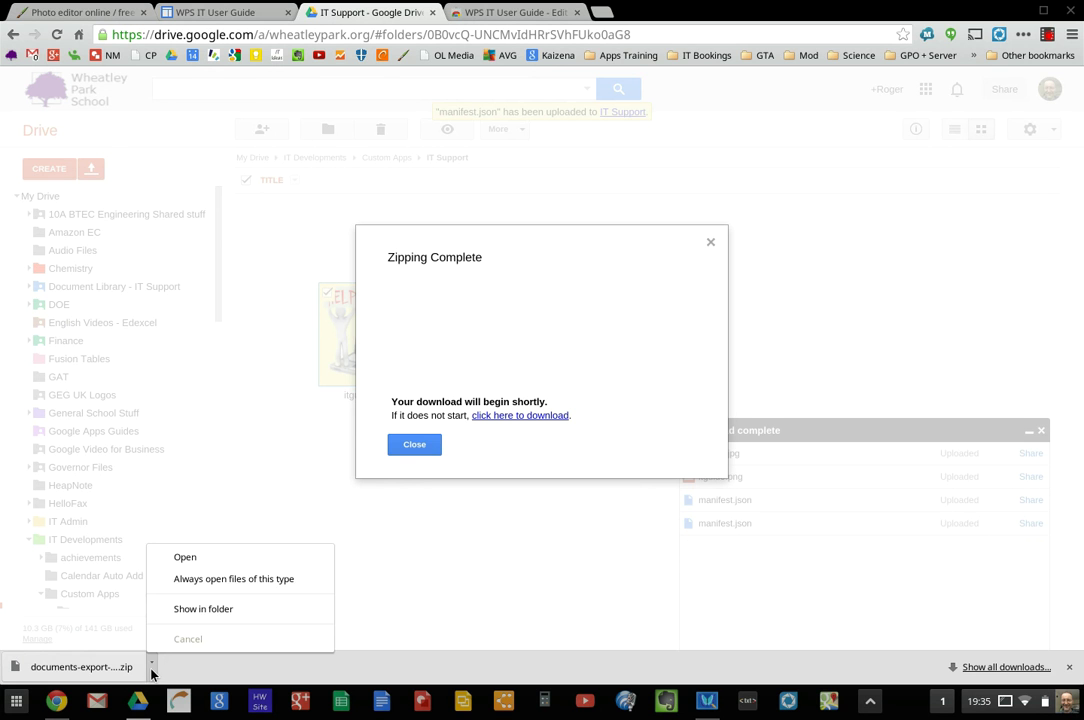
click(227, 563)
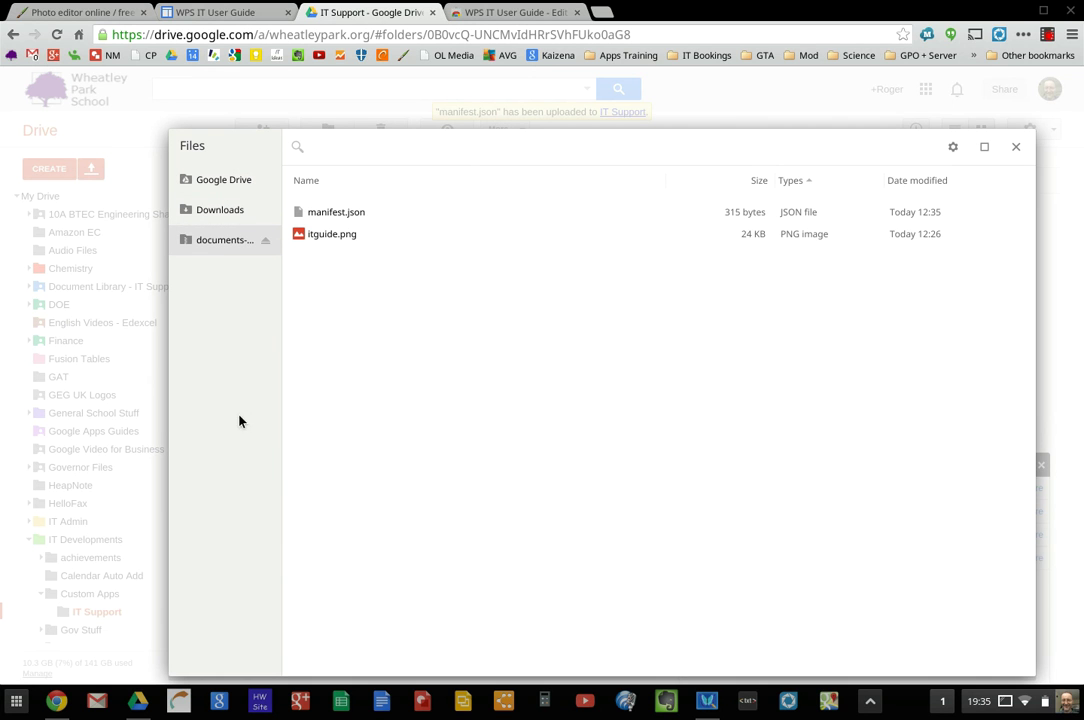
Delete the old IT Guide.zip from the Downloads folder.
click(214, 210)
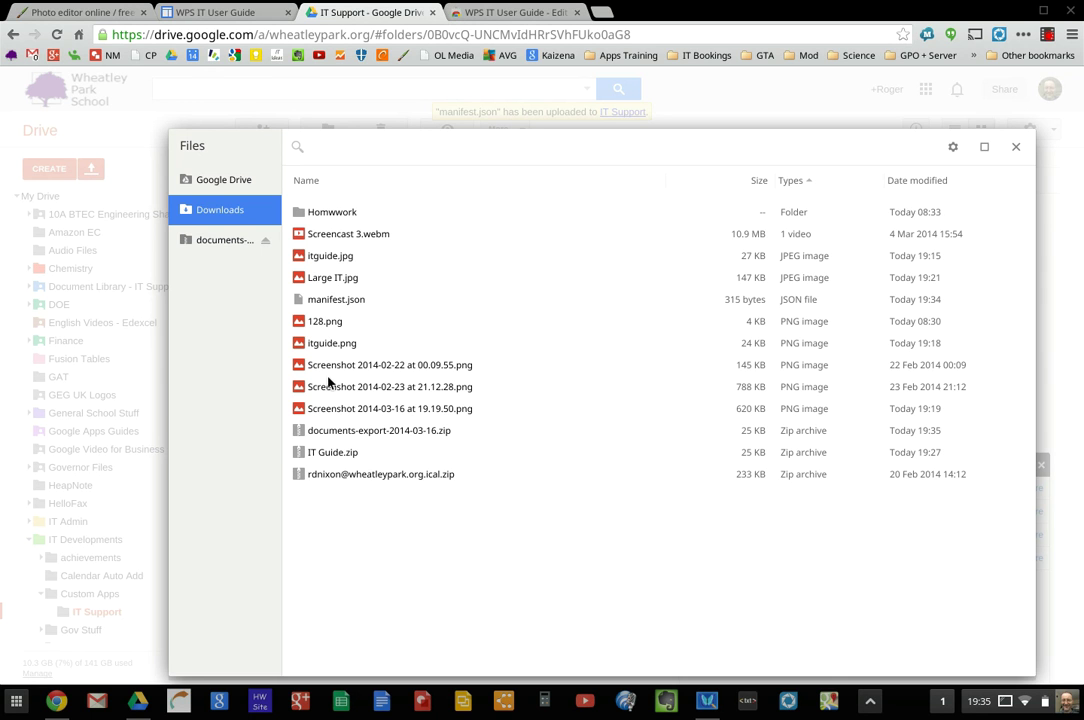
click(329, 455)
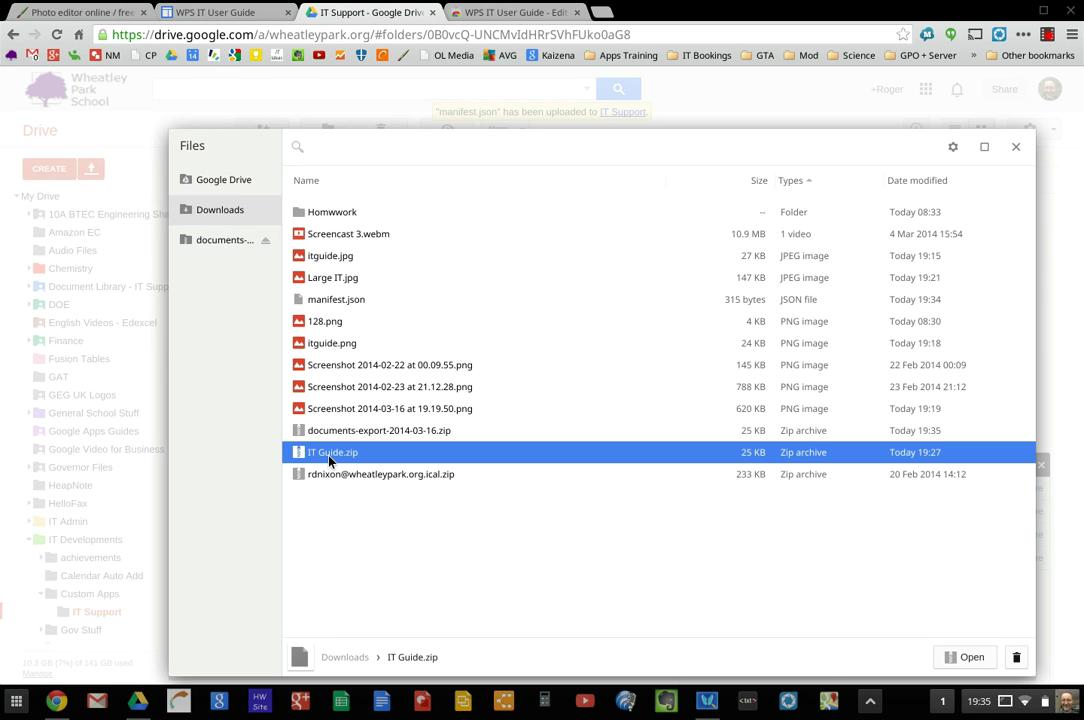
right_click(330, 461)
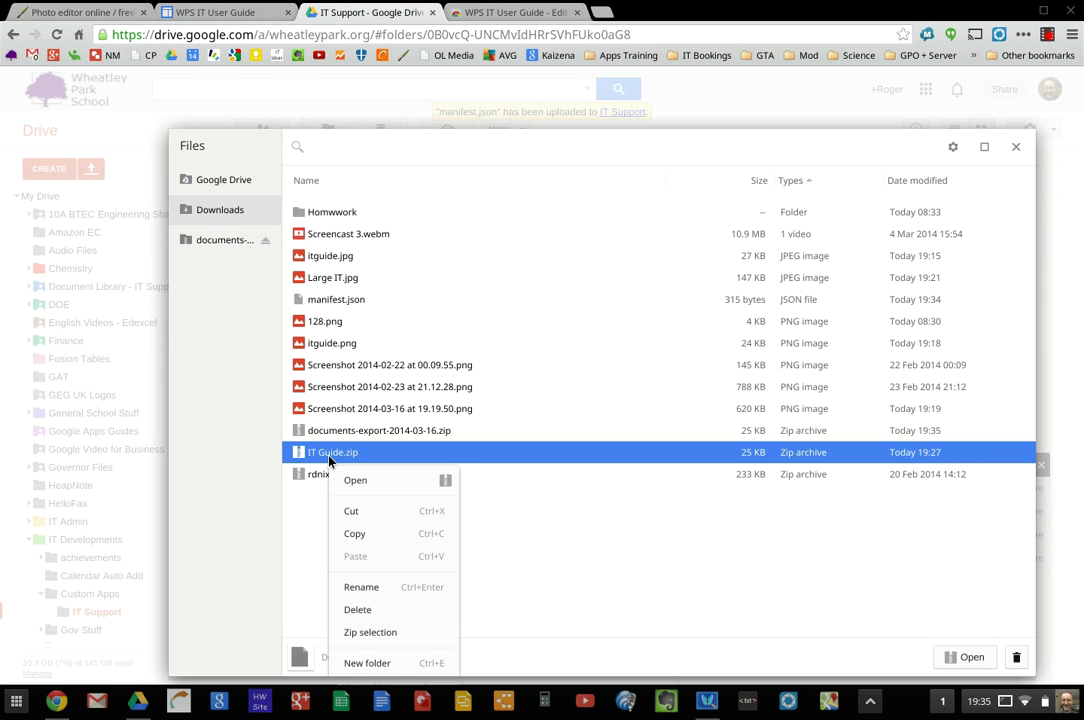
click(360, 610)
click(670, 424)
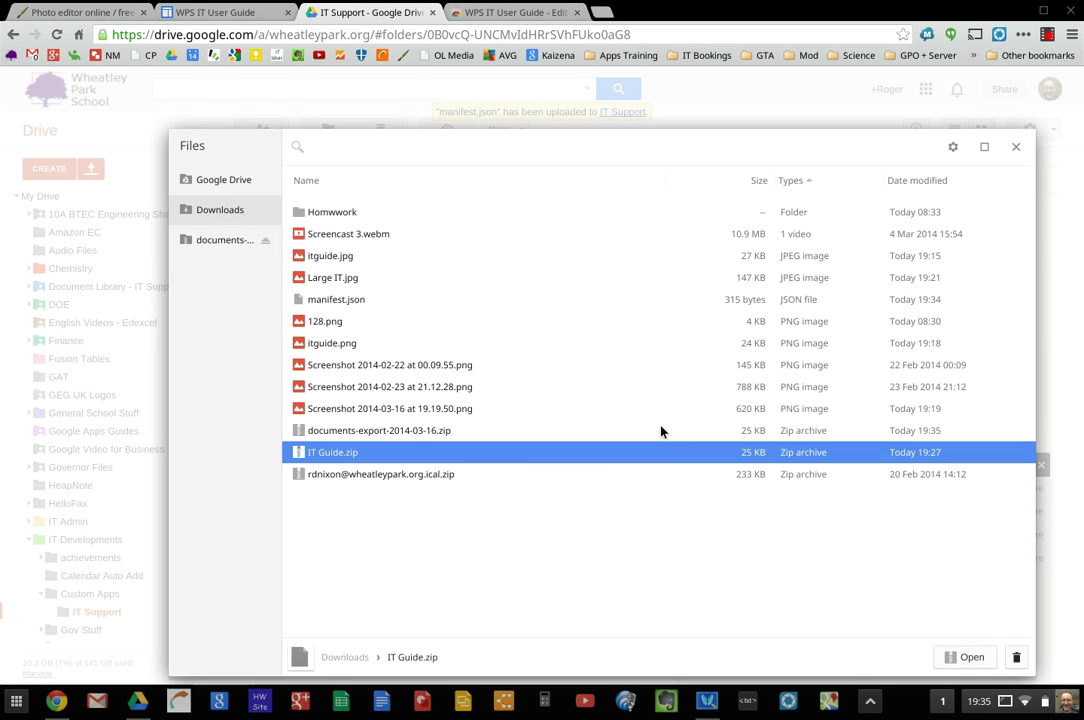
Rename documents-export-2014-03-16.zip in Downloads as IT Guide.zip.
click(377, 433)
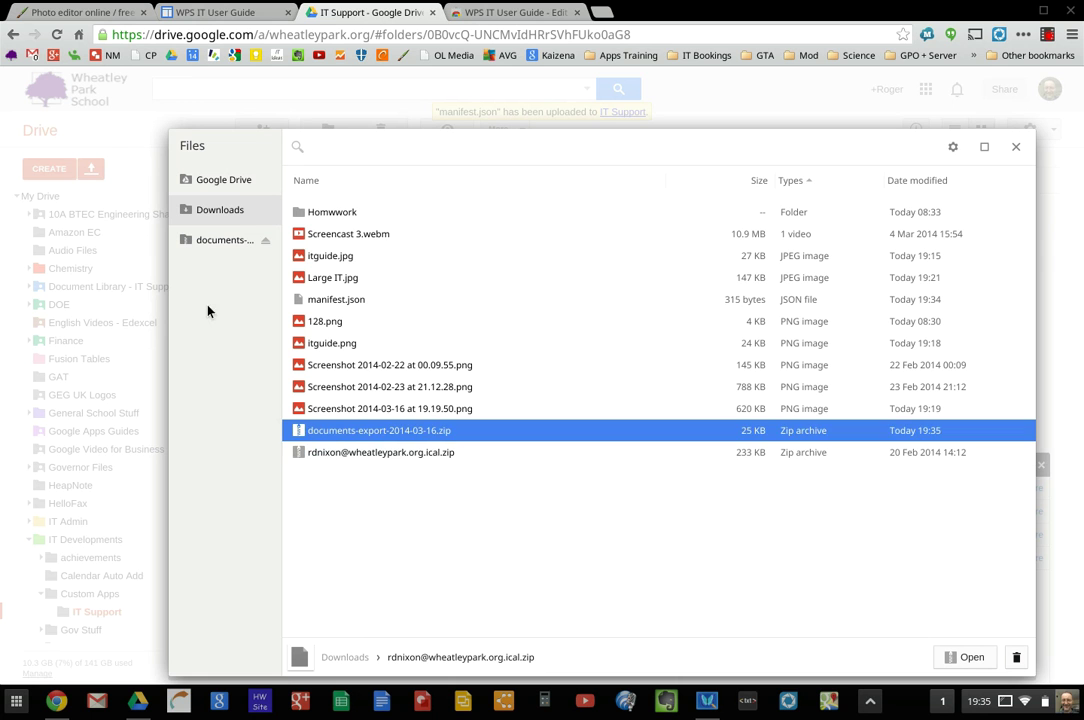
right_click(376, 436)
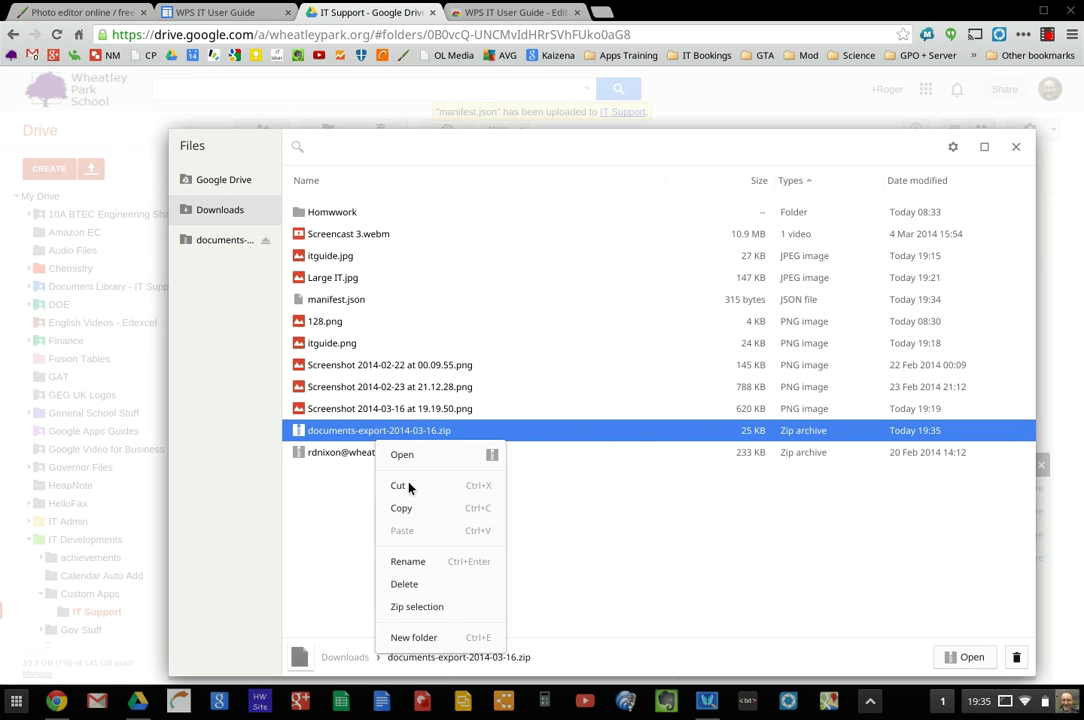
click(407, 562)
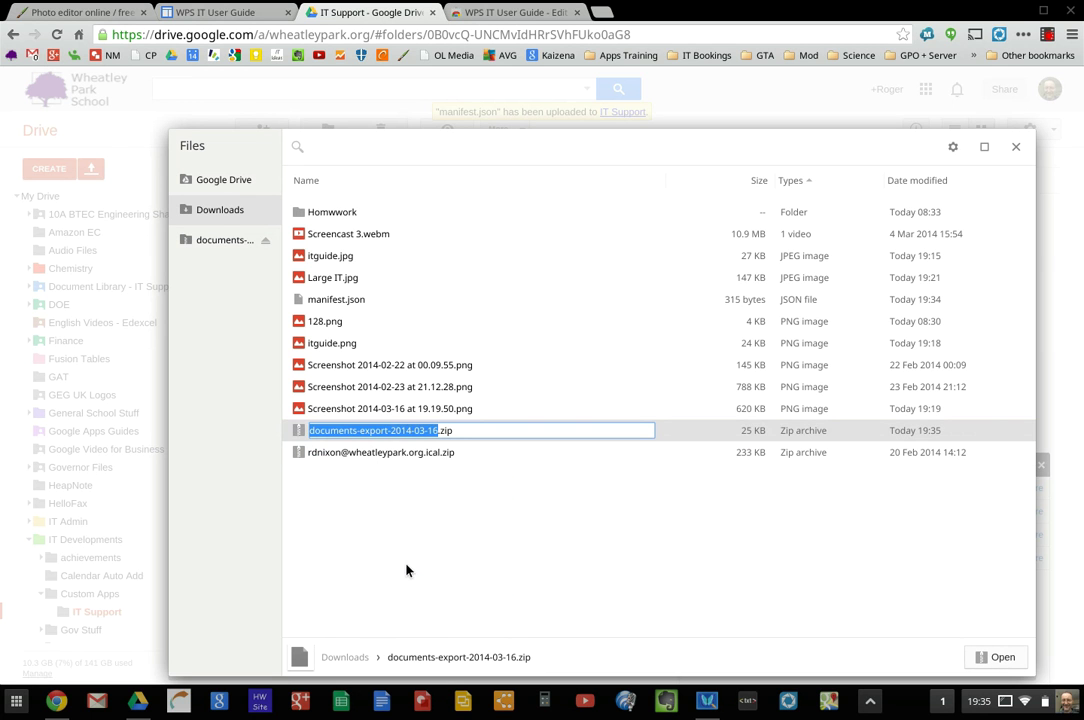
text(IT G)
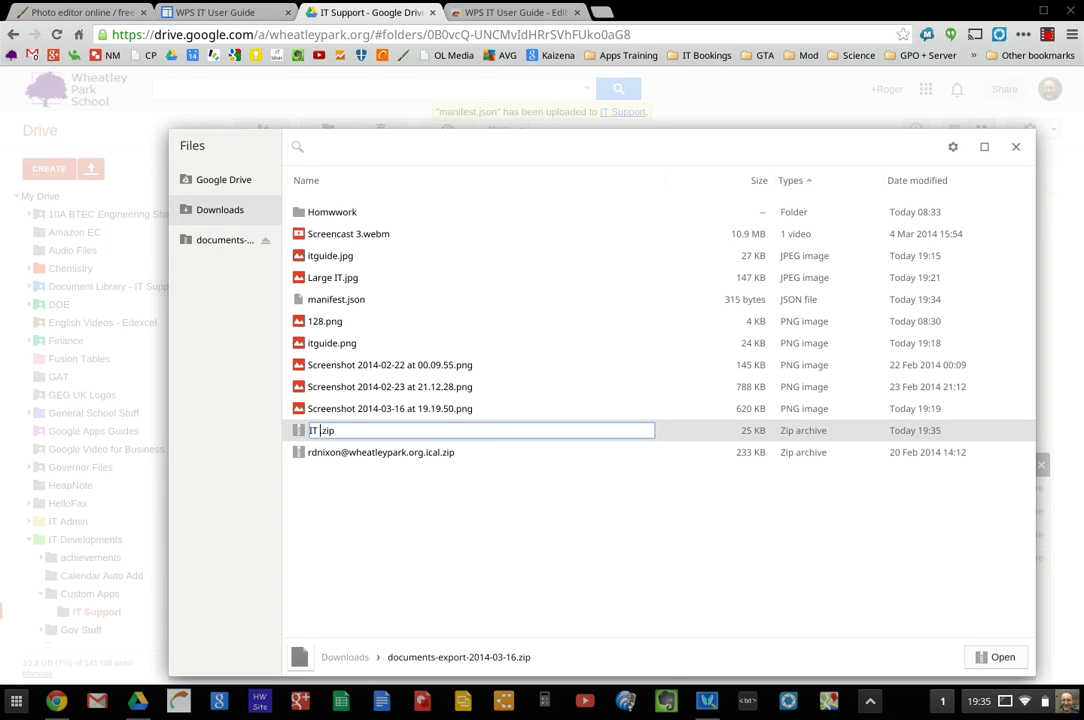
text(uide)
key(Return)
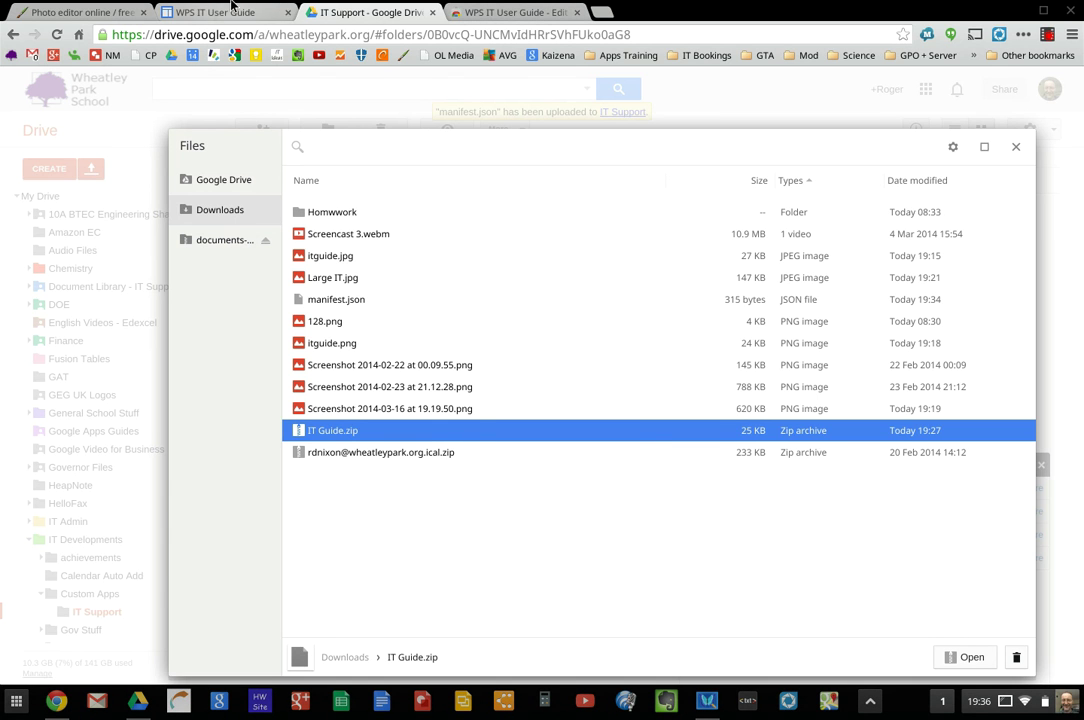
Upload the new IT Guide.zip from Downloads as the updated package for the WPS IT User Guide item.
click(481, 10)
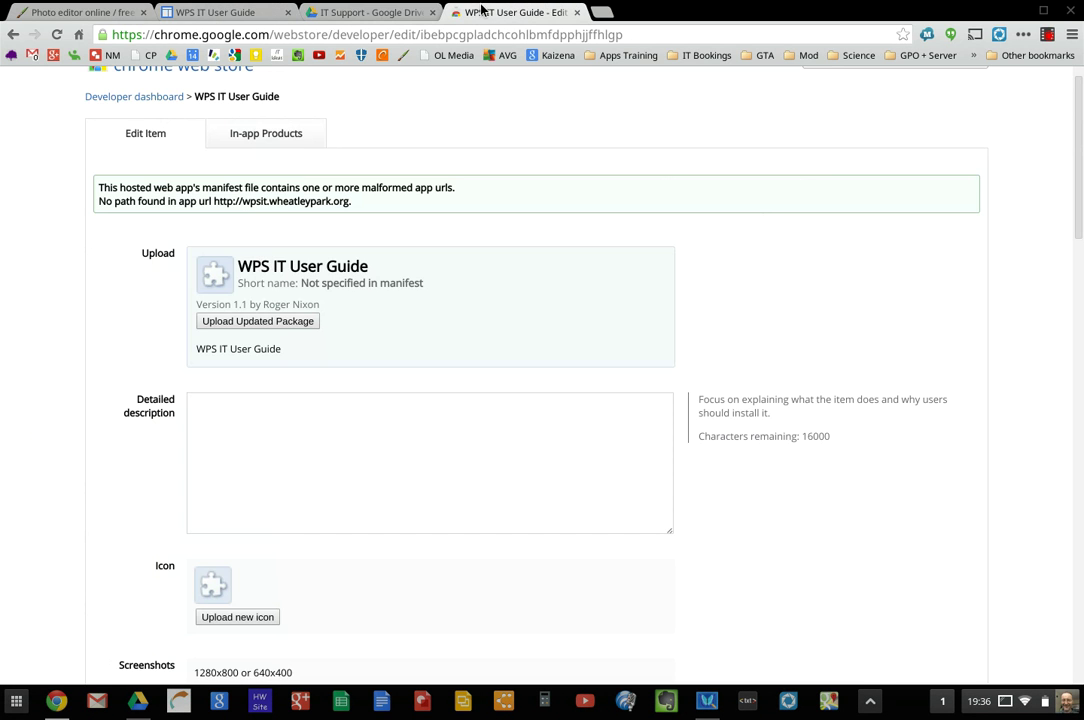
click(259, 322)
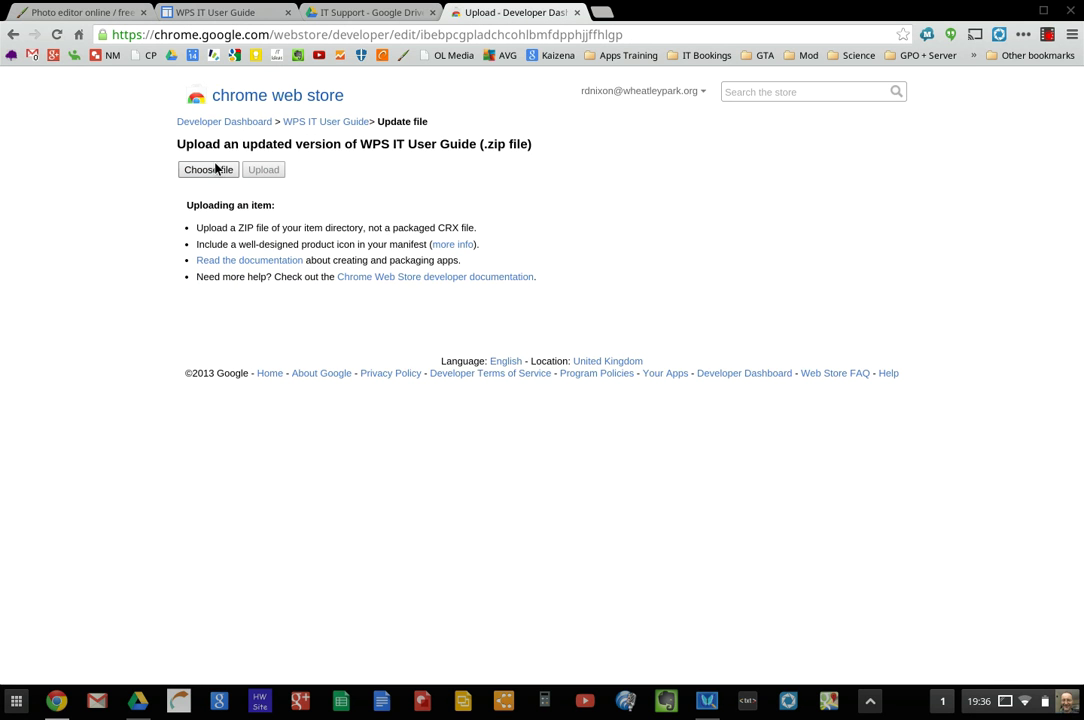
click(208, 169)
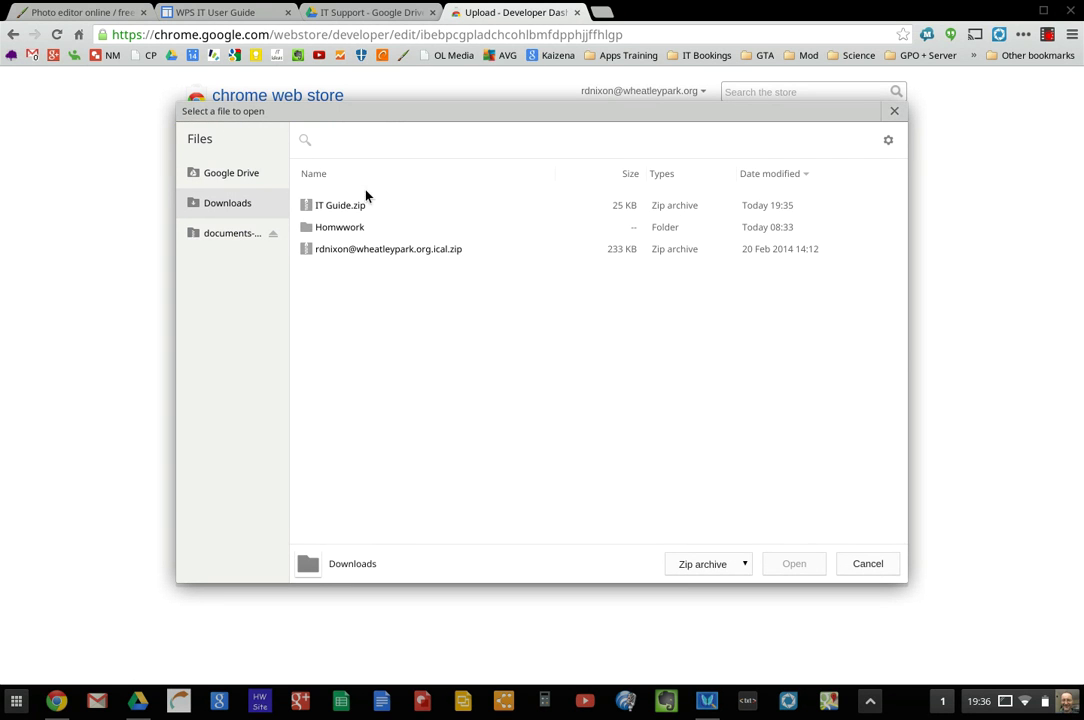
click(357, 208)
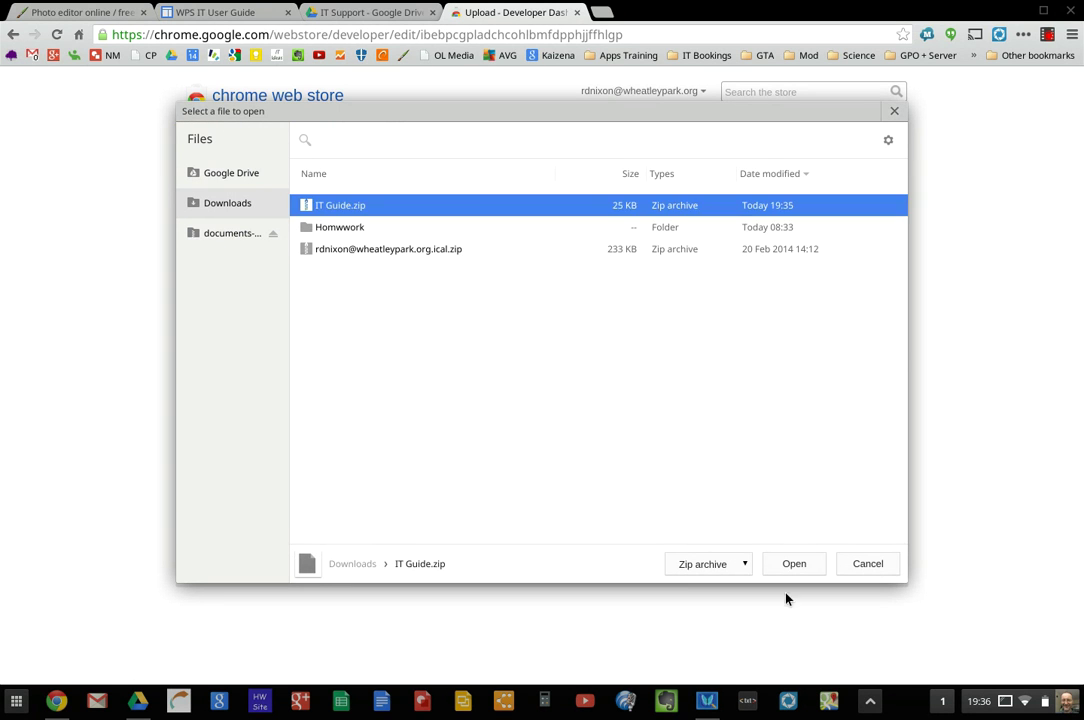
click(797, 566)
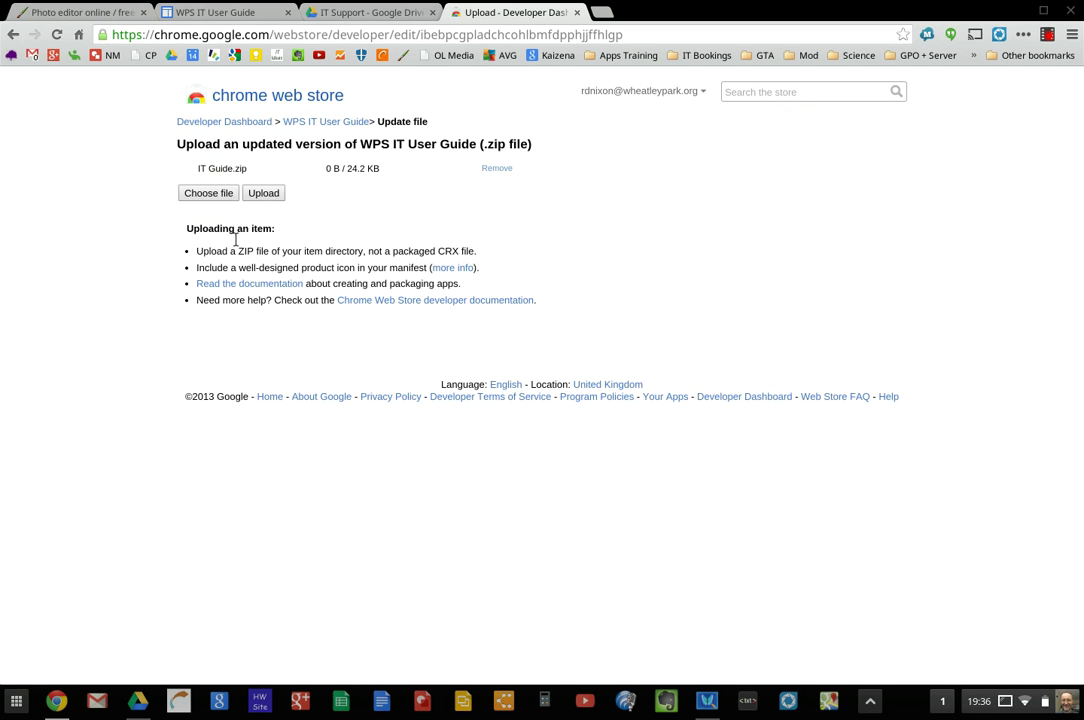
click(273, 190)
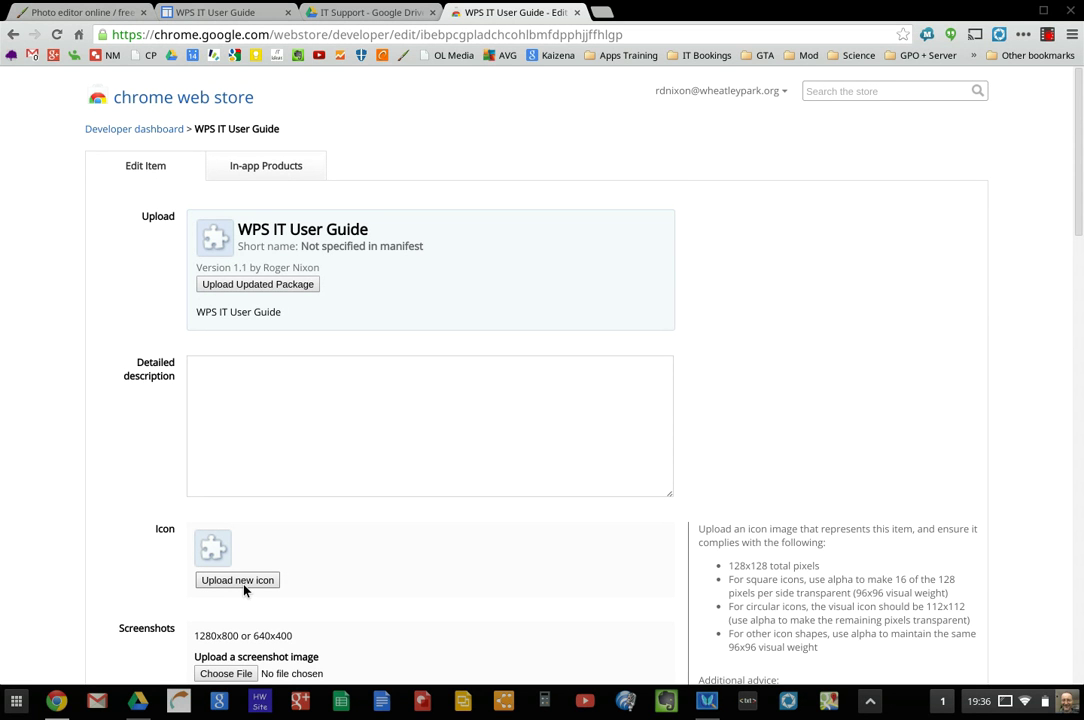
Upload itguide.png from Downloads as the new icon for the WPS IT User Guide item.
click(214, 580)
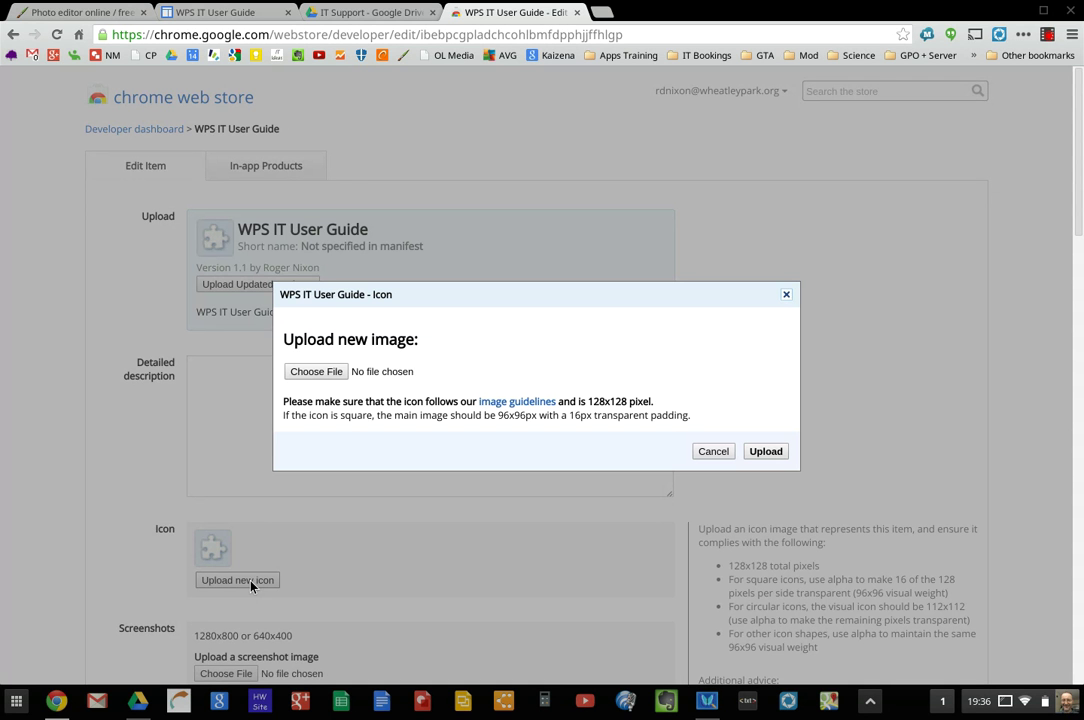
click(332, 373)
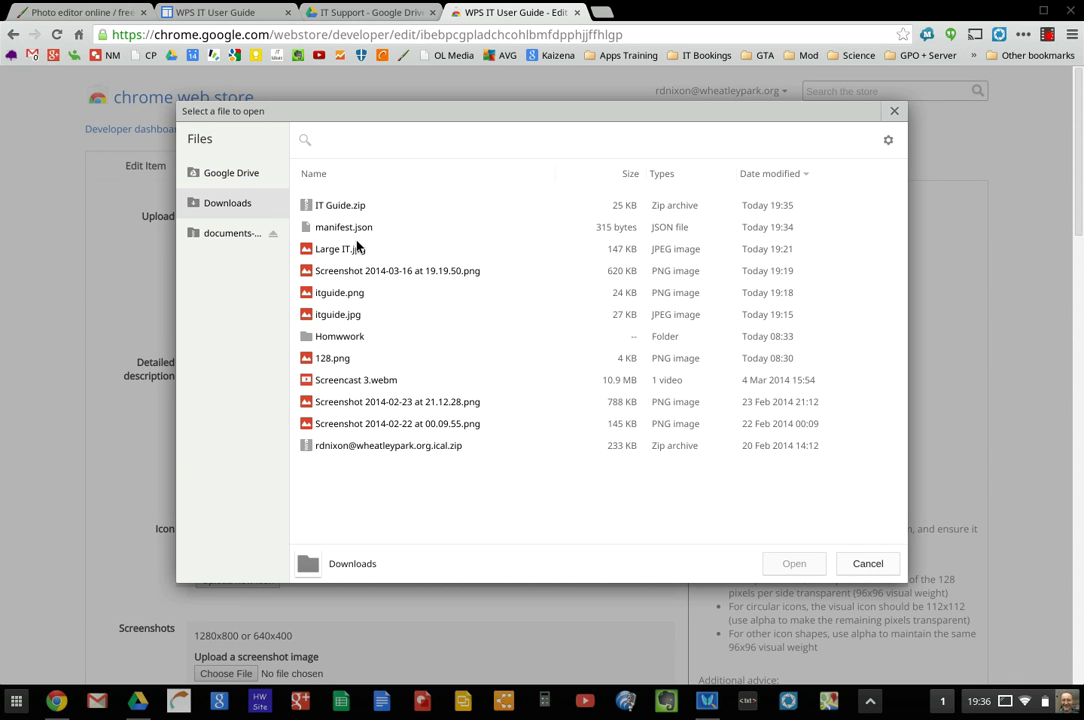
click(360, 294)
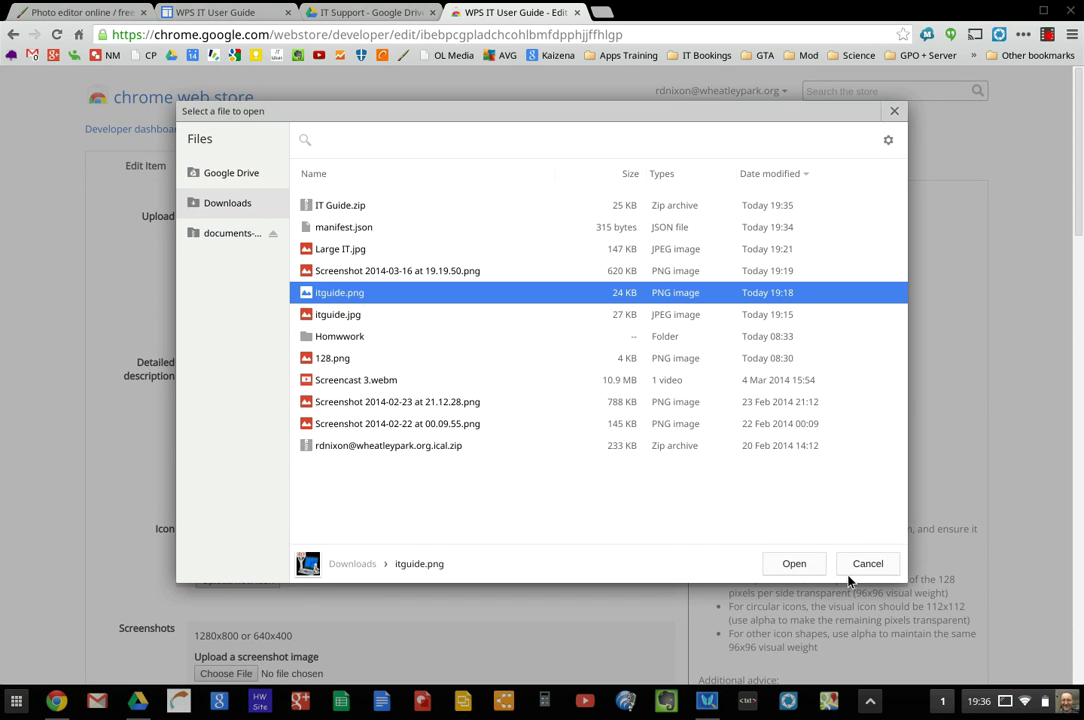
click(797, 564)
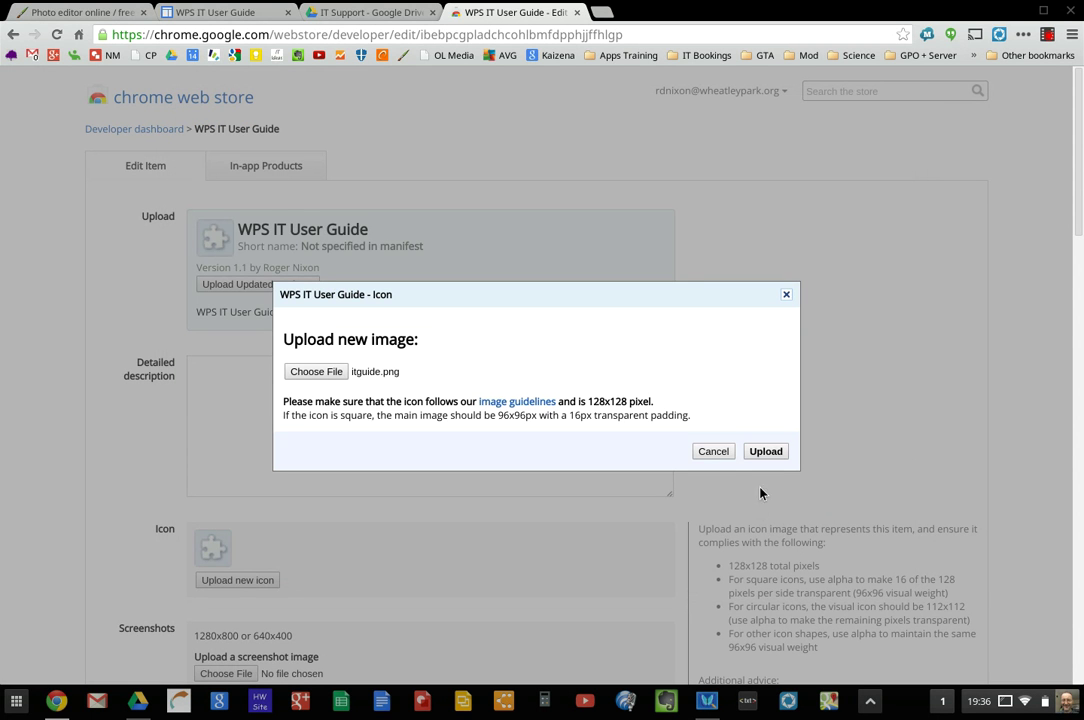
click(755, 453)
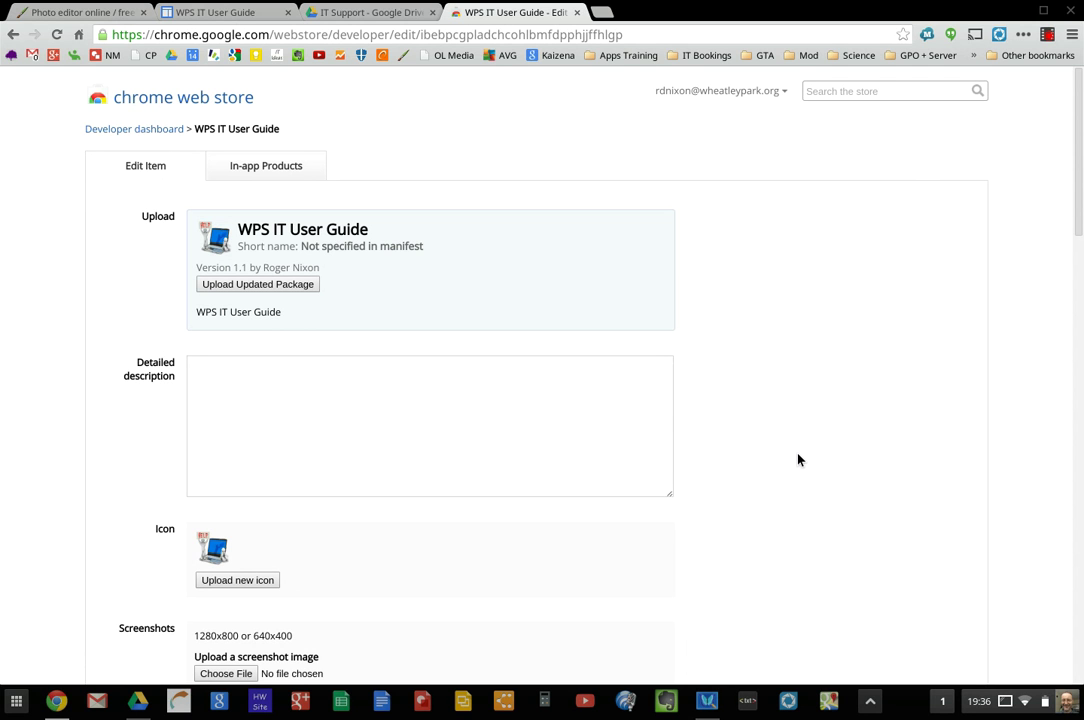
Enter "Wheatley Park School staff IT User guide." as the item's detailed description.
click(201, 377)
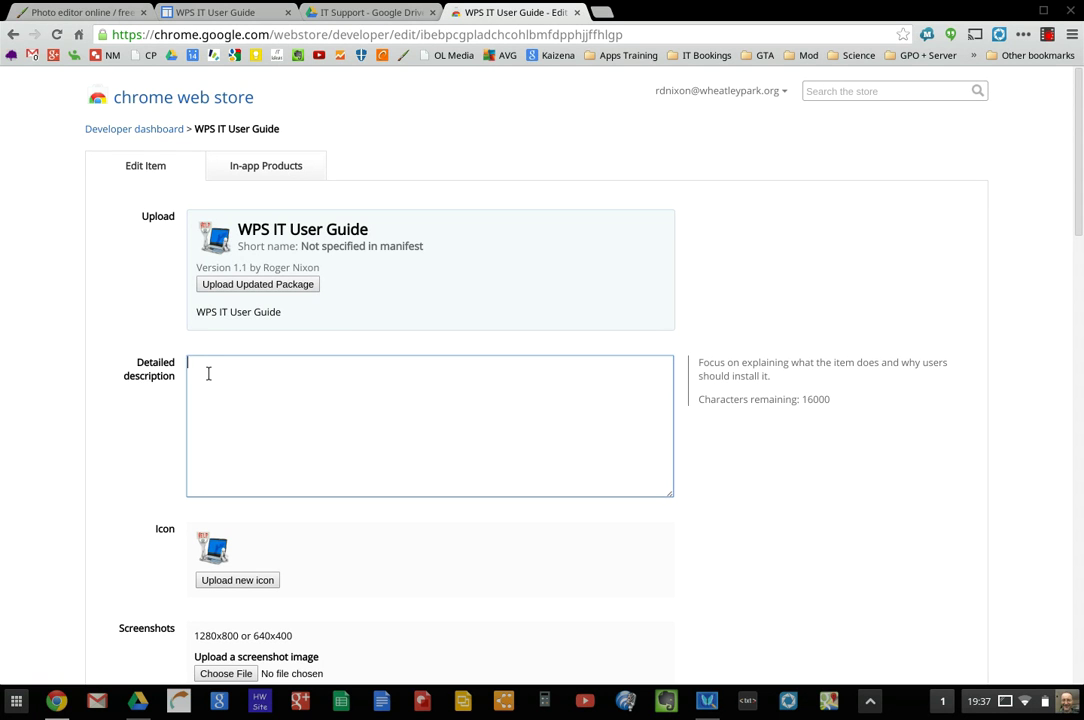
text(Wheatley Park School S)
key(BackSpace)
text(staff IT User)
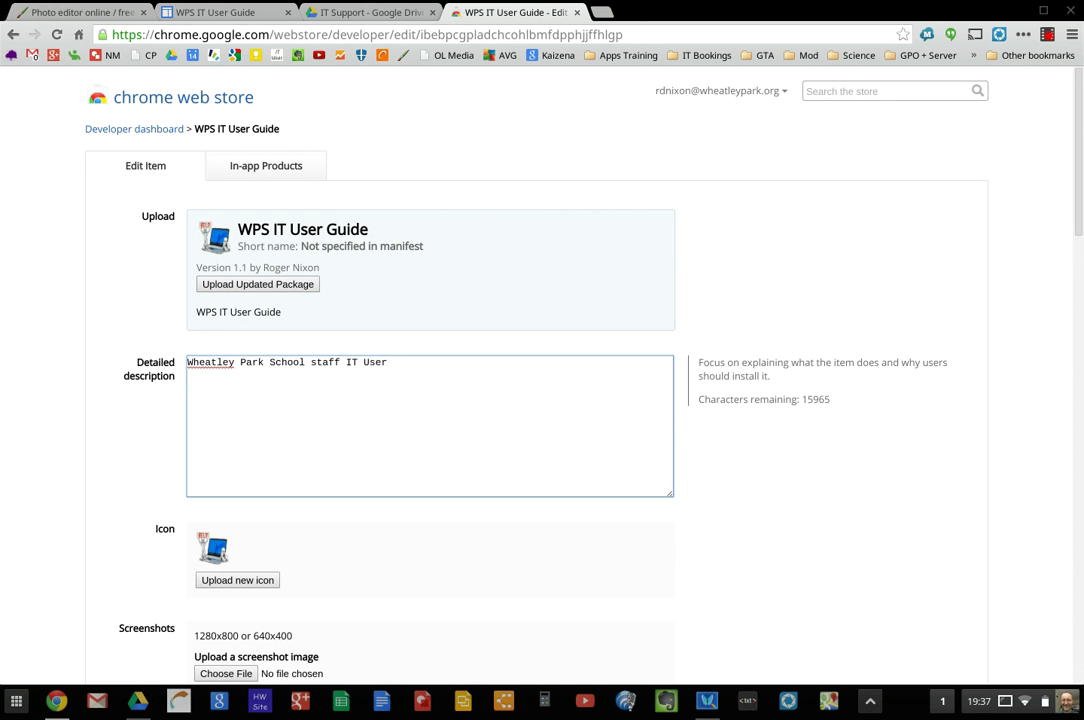
text( guide.)
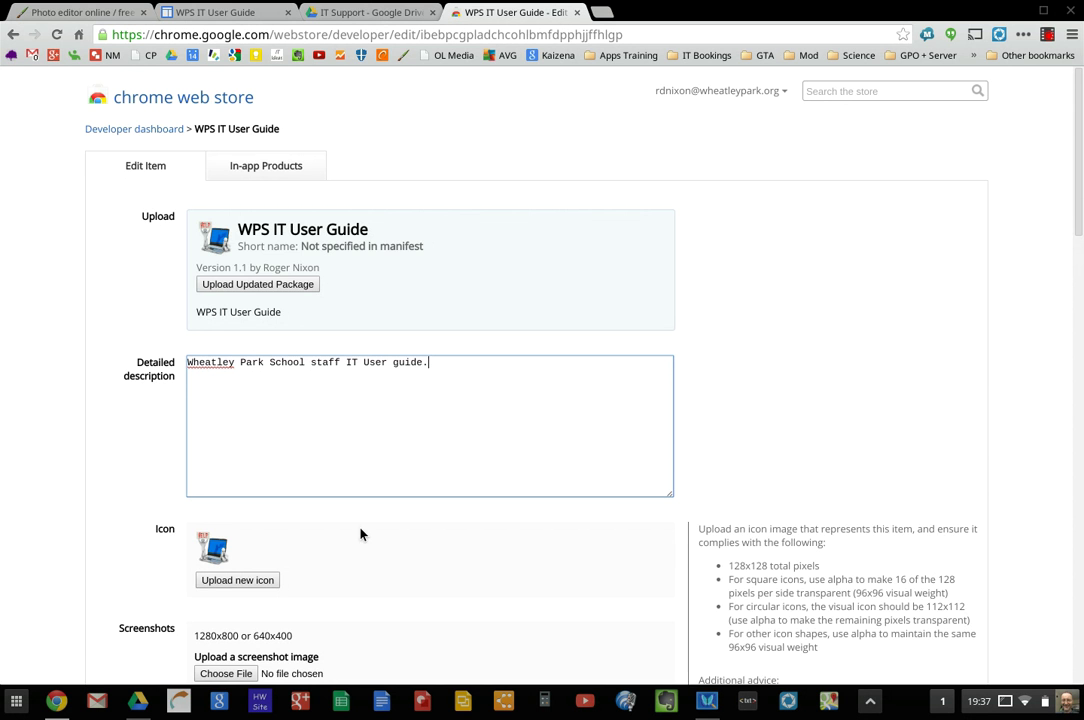
Try to upload itguide.jpg from Downloads as the item's screenshot image.
scroll(360, 500, down, 5)
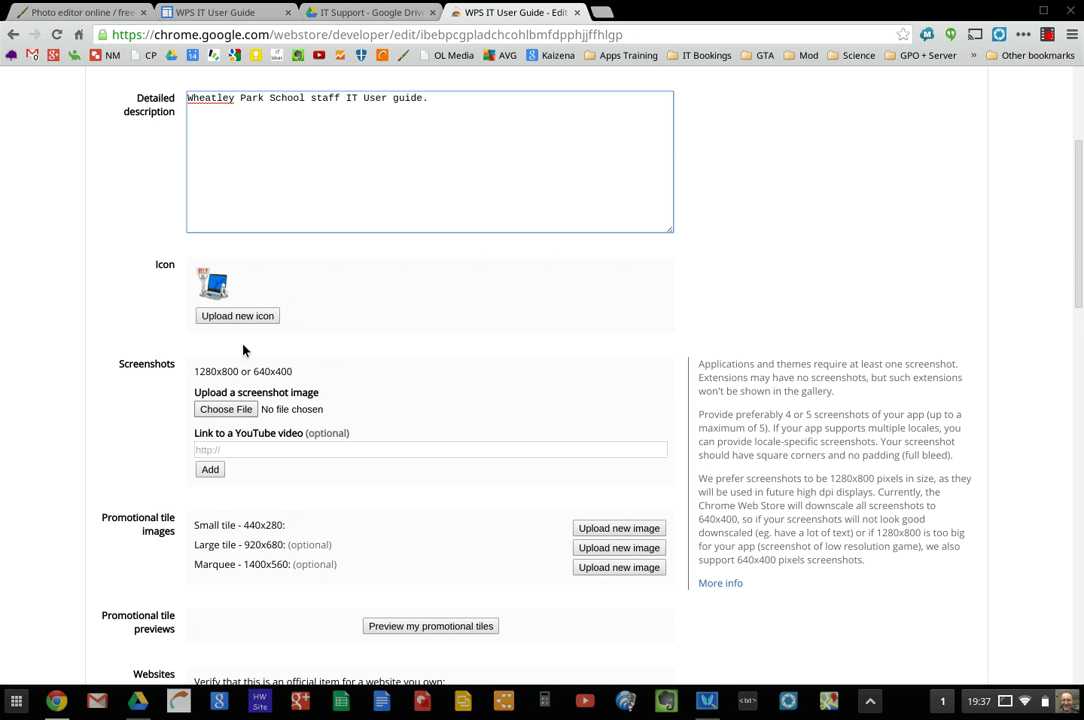
click(243, 412)
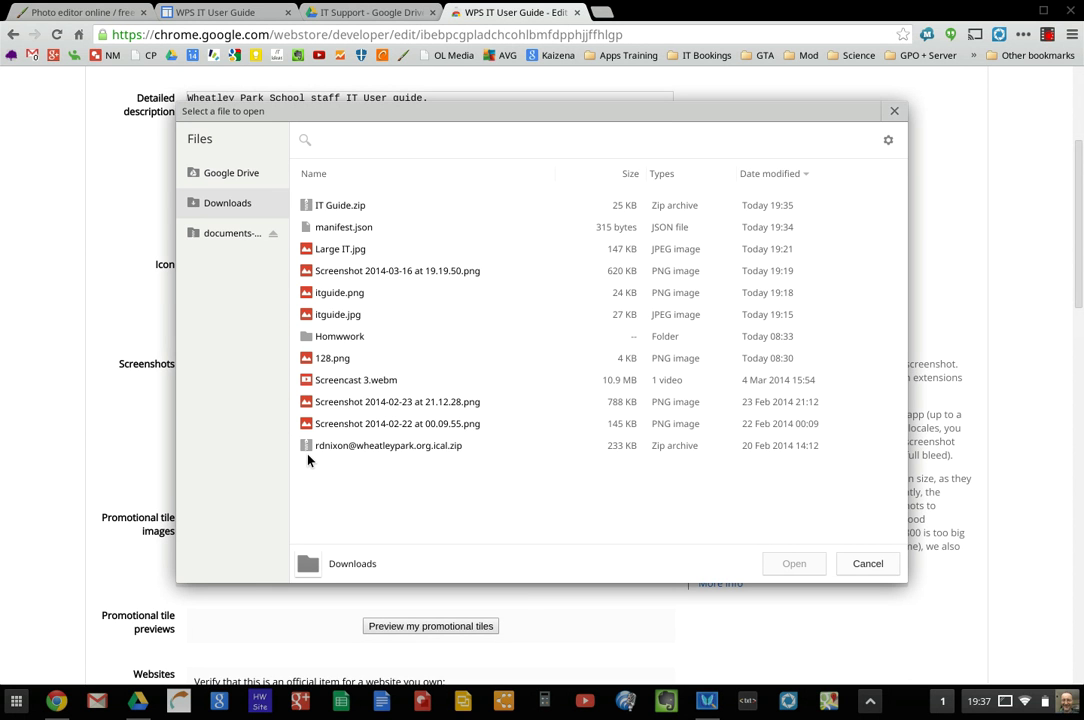
click(336, 316)
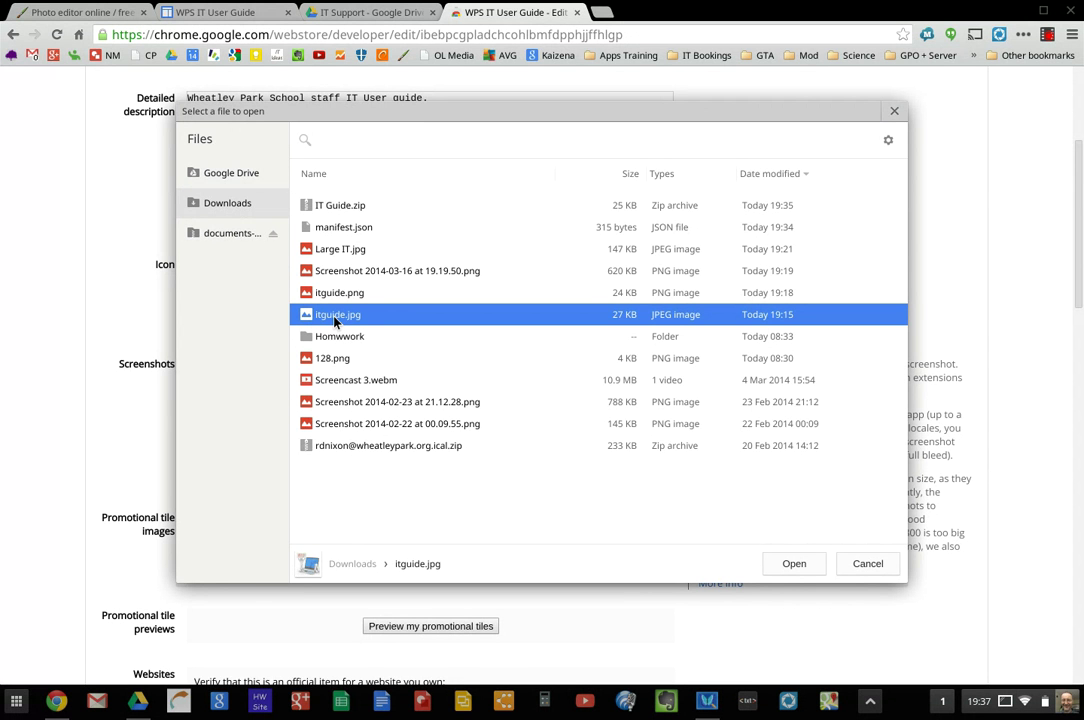
click(794, 569)
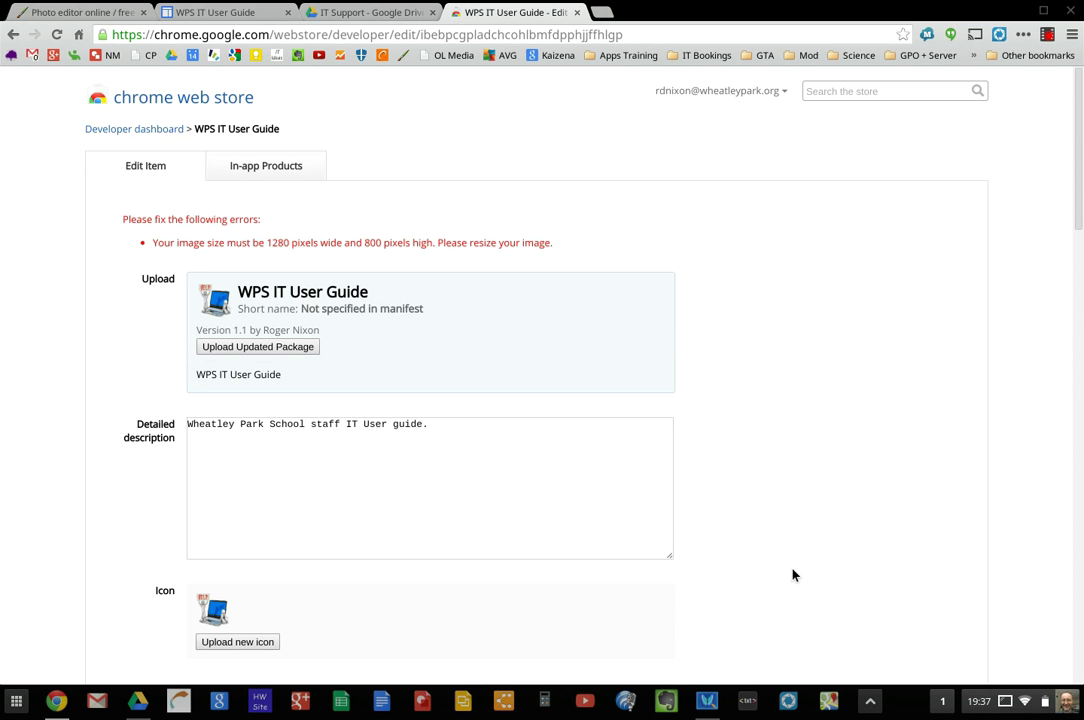
scroll(793, 510, down, 5)
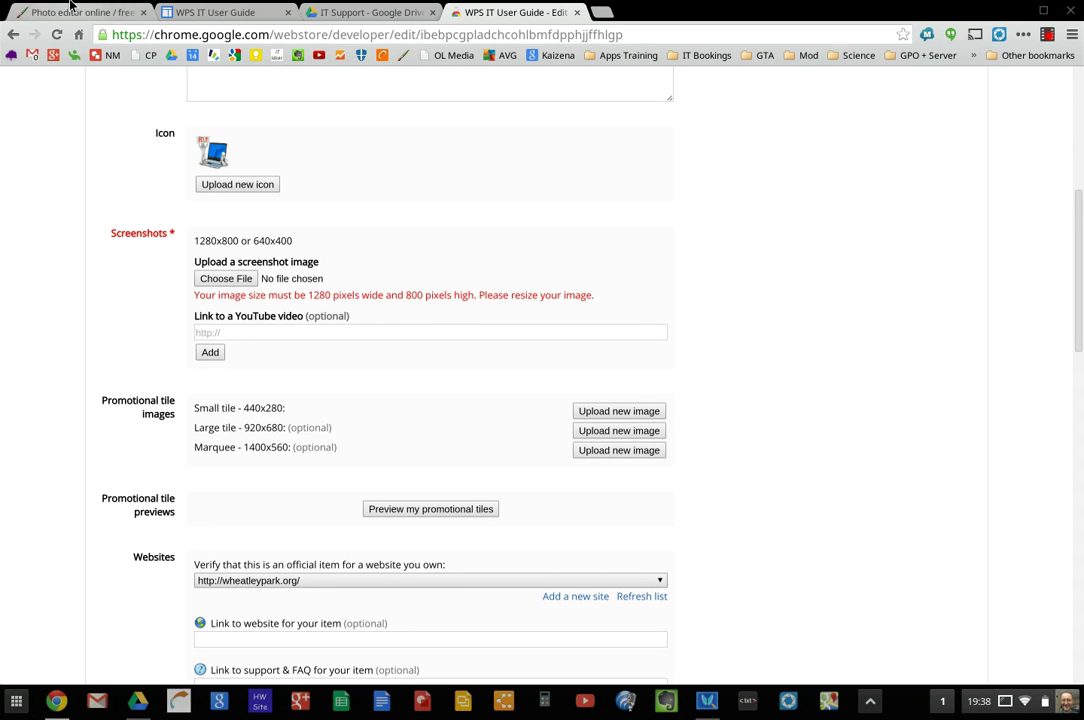
click(70, 7)
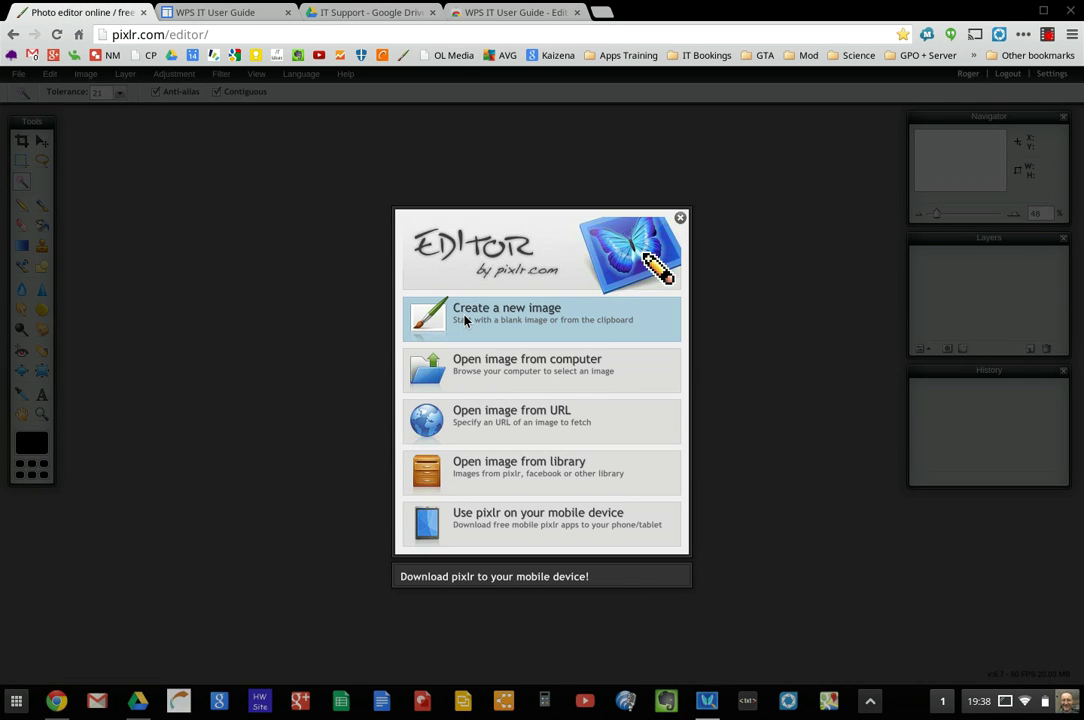
click(495, 380)
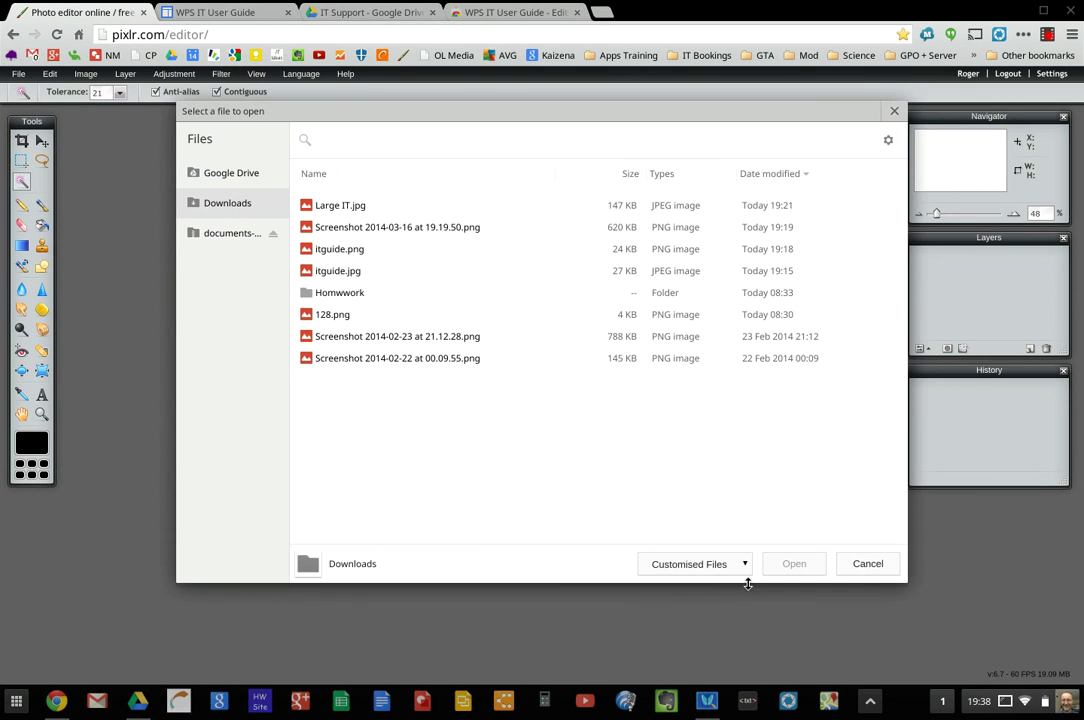
click(866, 568)
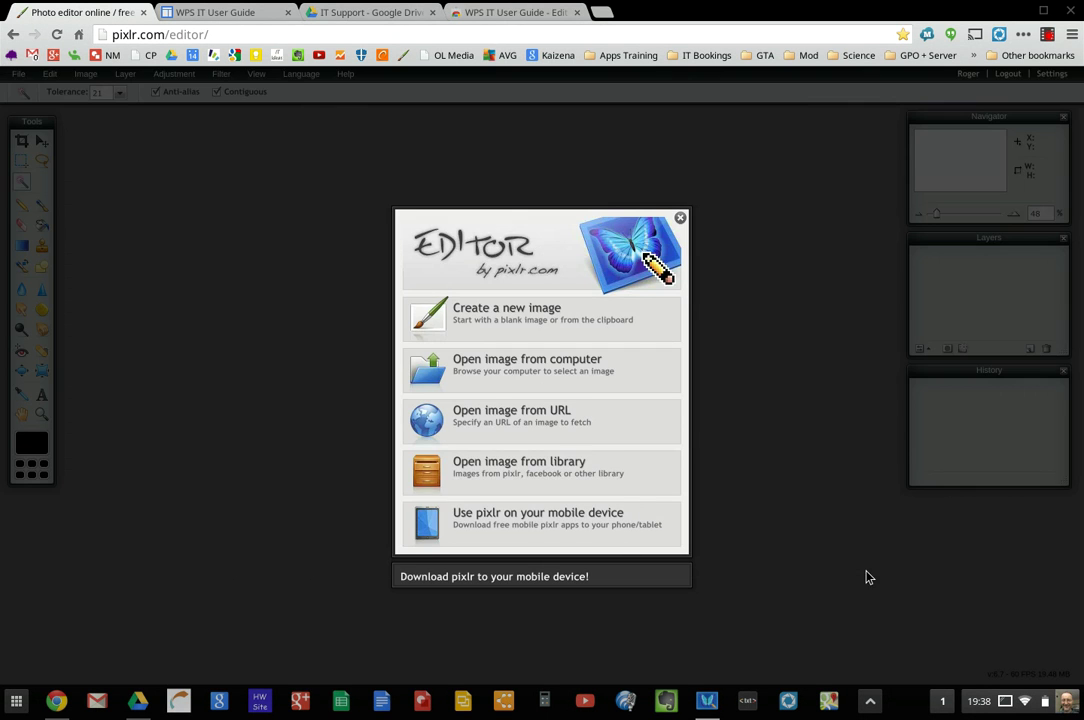
click(533, 11)
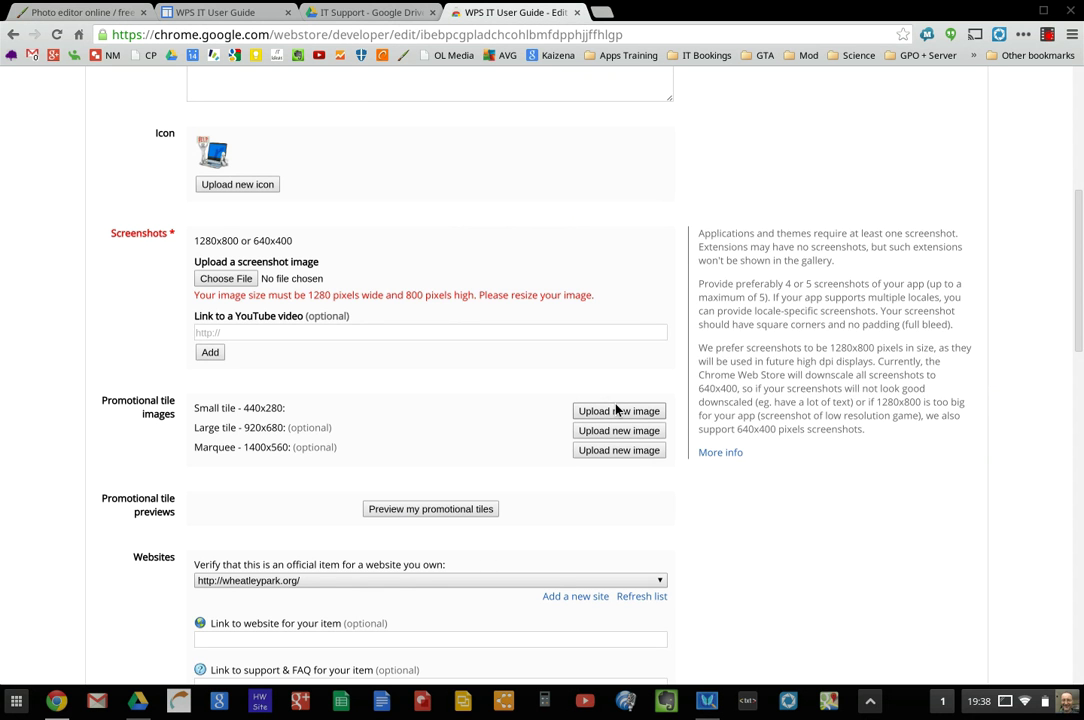
Upload Large IT.jpg from Downloads as the item's screenshot image.
click(228, 279)
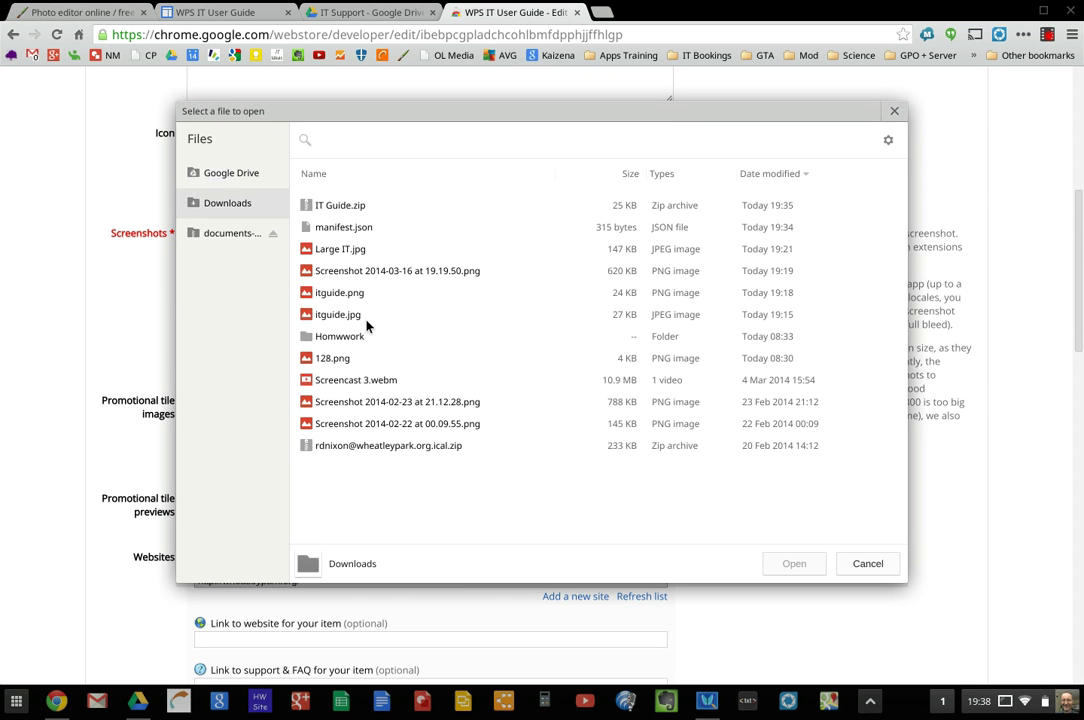
click(340, 249)
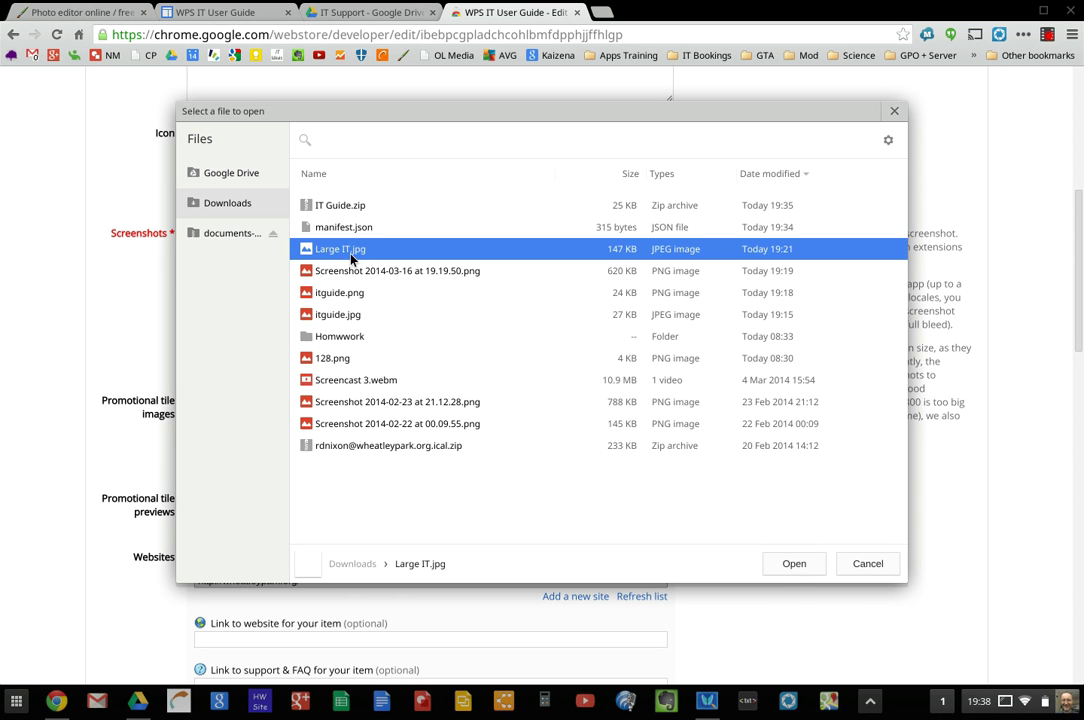
click(790, 564)
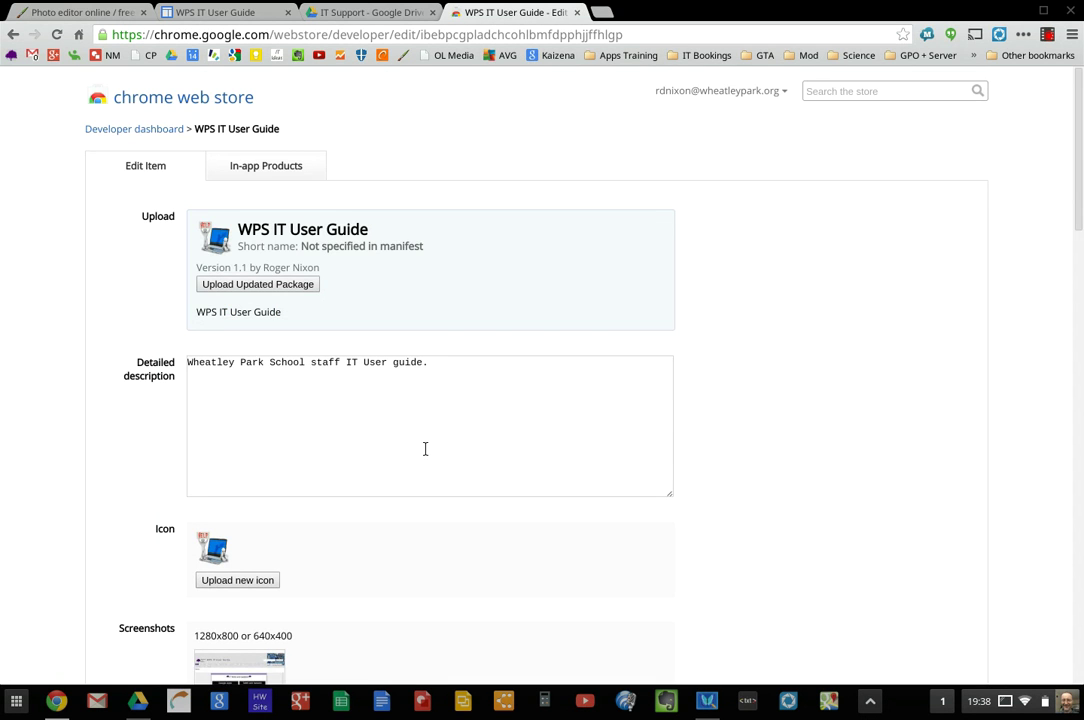
scroll(426, 388, down, 5)
scroll(426, 392, up, 1)
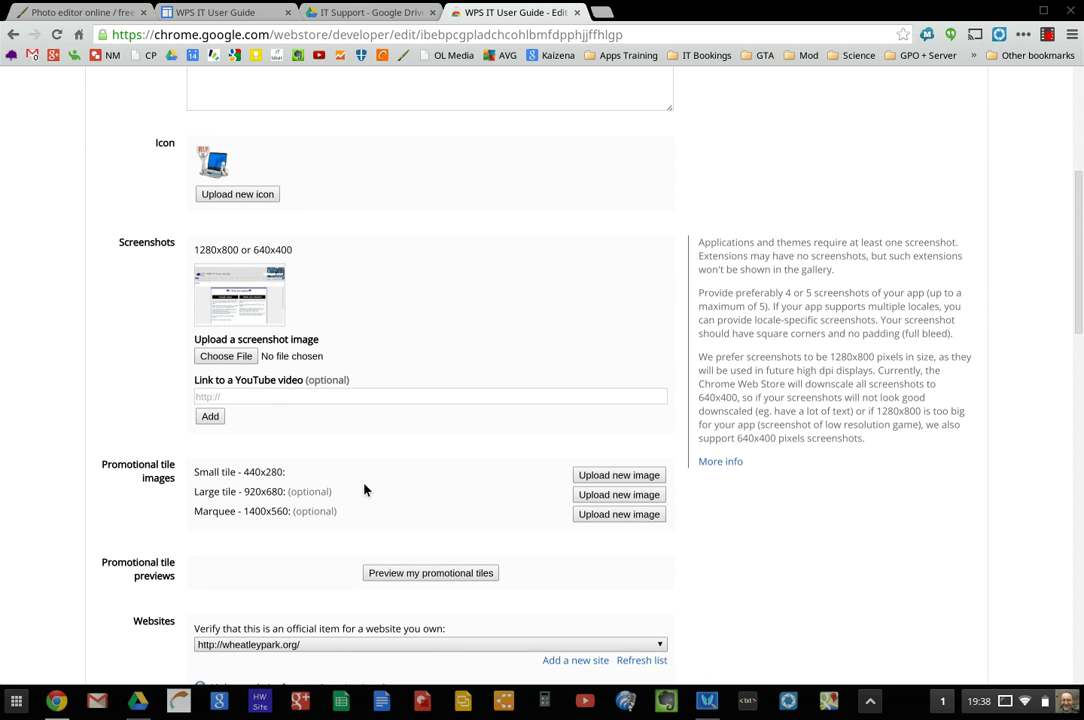
Switch to the Pixlr editor and open Large IT.jpg from Downloads as the source for the small promotional tile.
scroll(387, 442, down, 1)
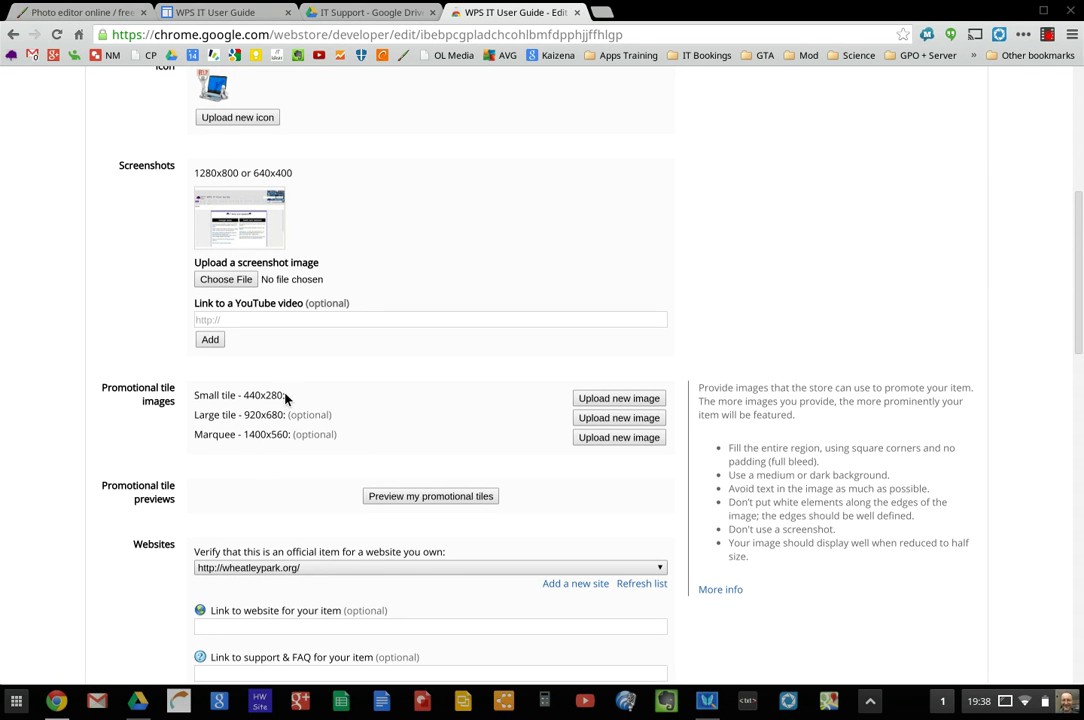
click(100, 12)
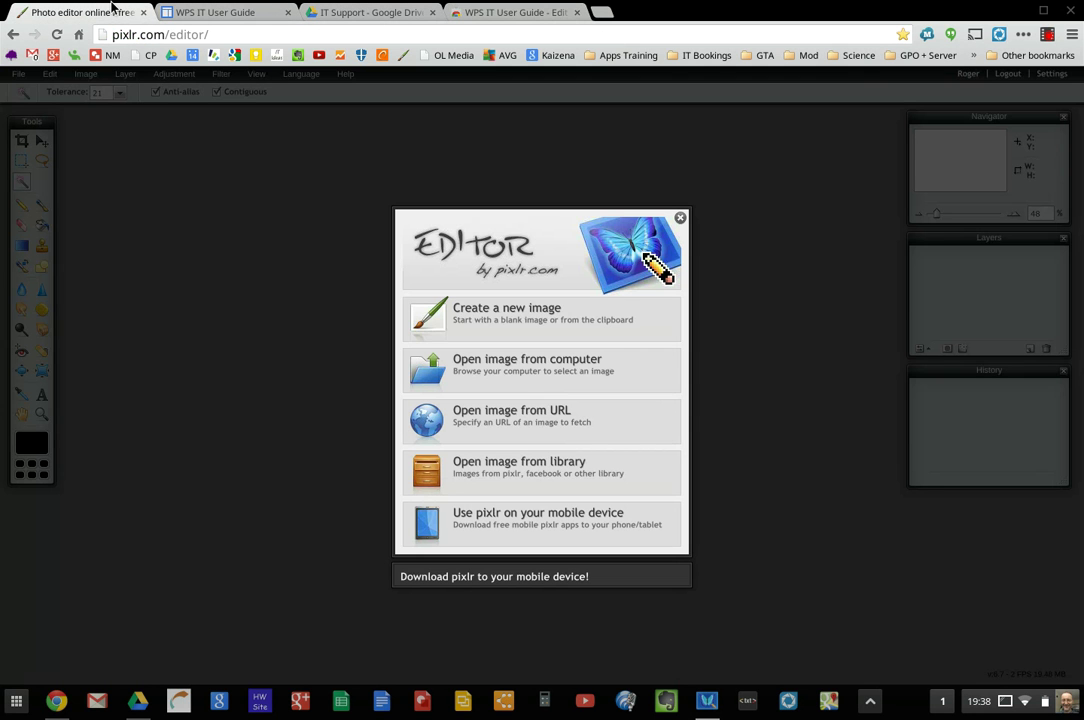
click(549, 378)
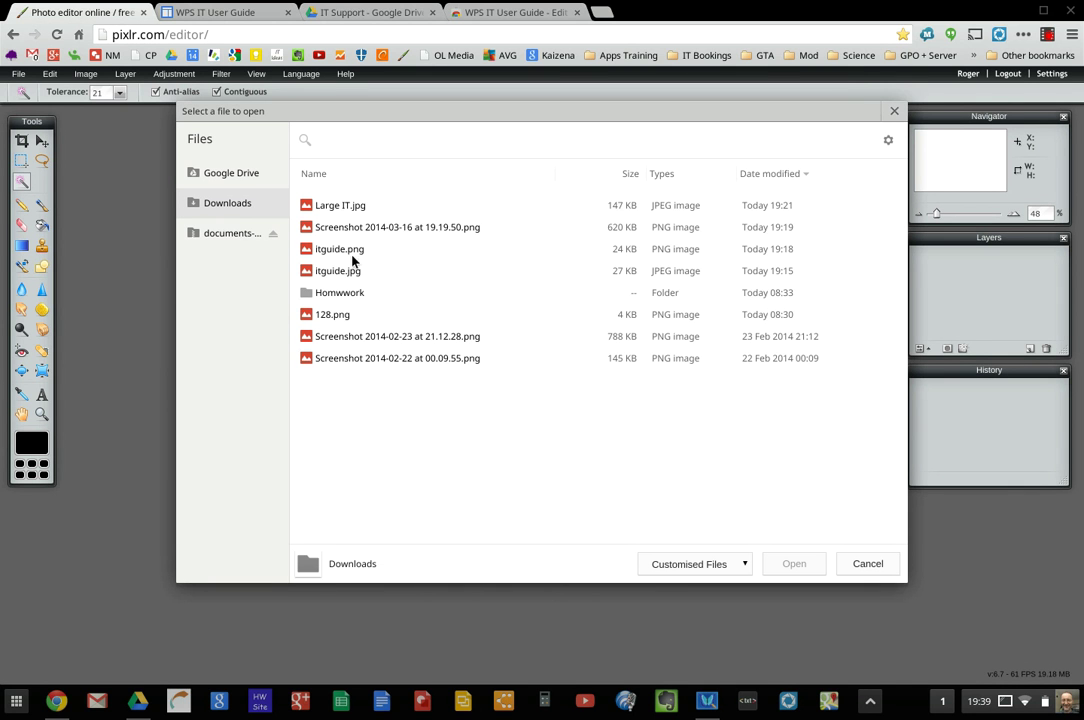
click(345, 206)
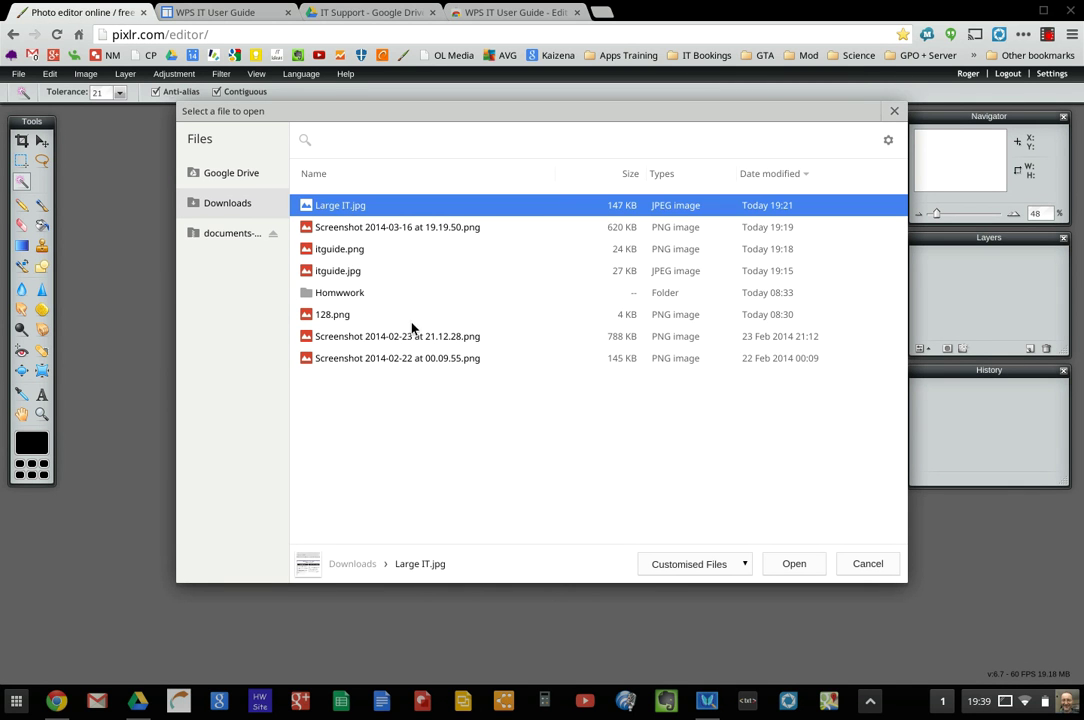
click(796, 568)
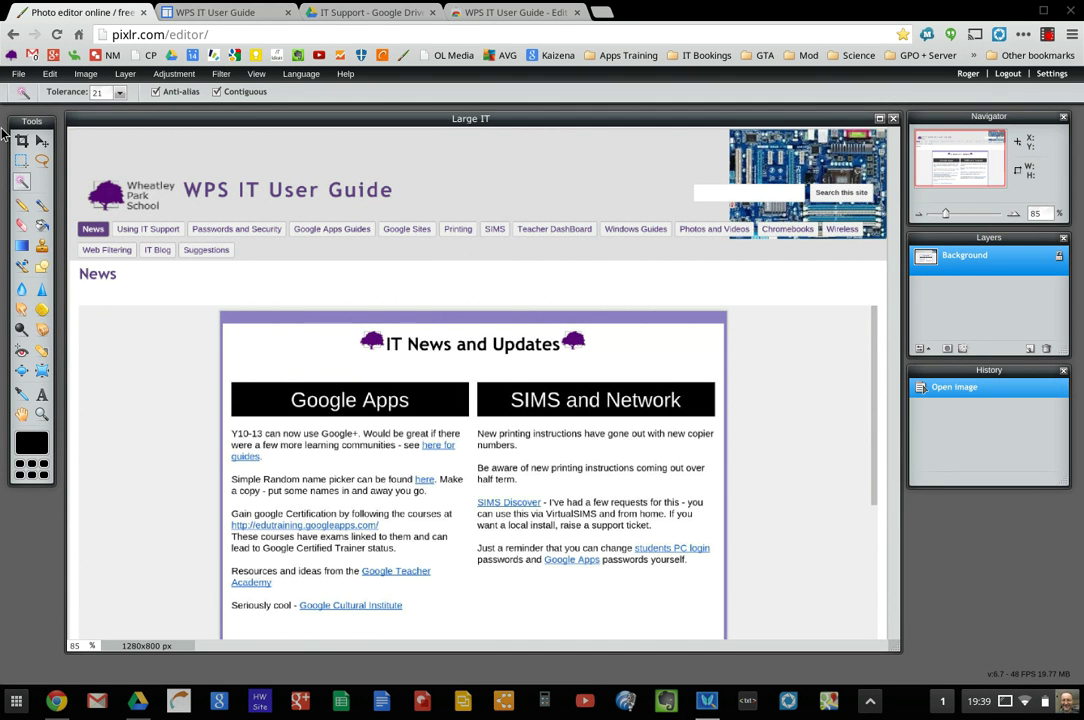
Turn off Constrain proportions in the image size settings and set the width to 440 pixels.
click(85, 76)
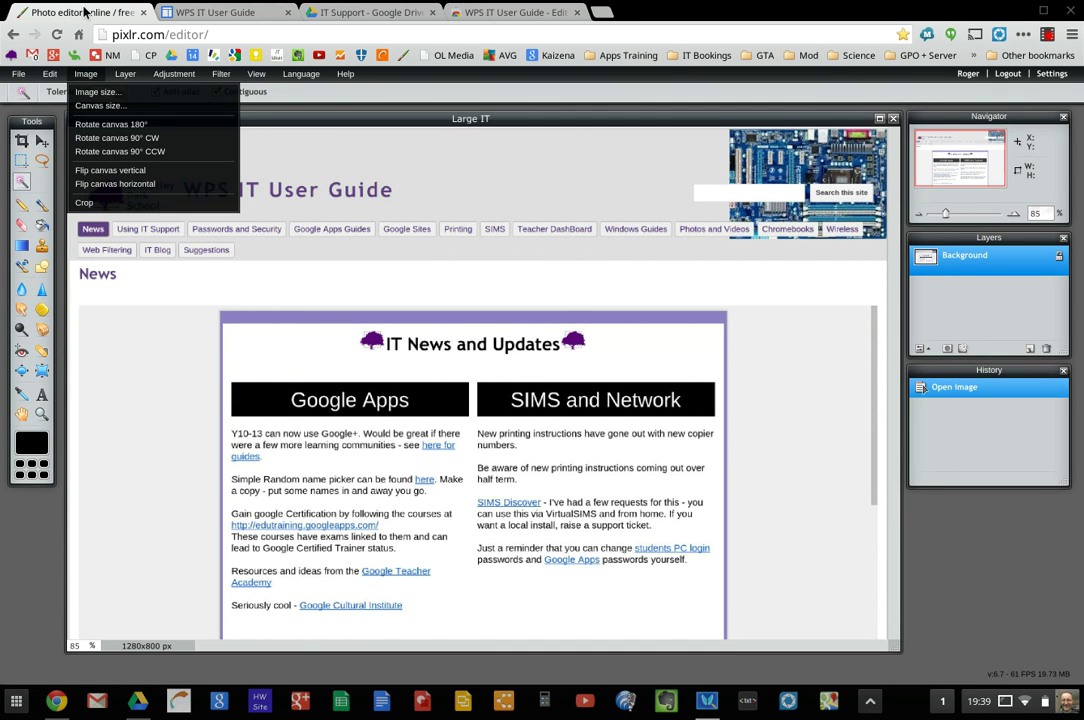
click(104, 93)
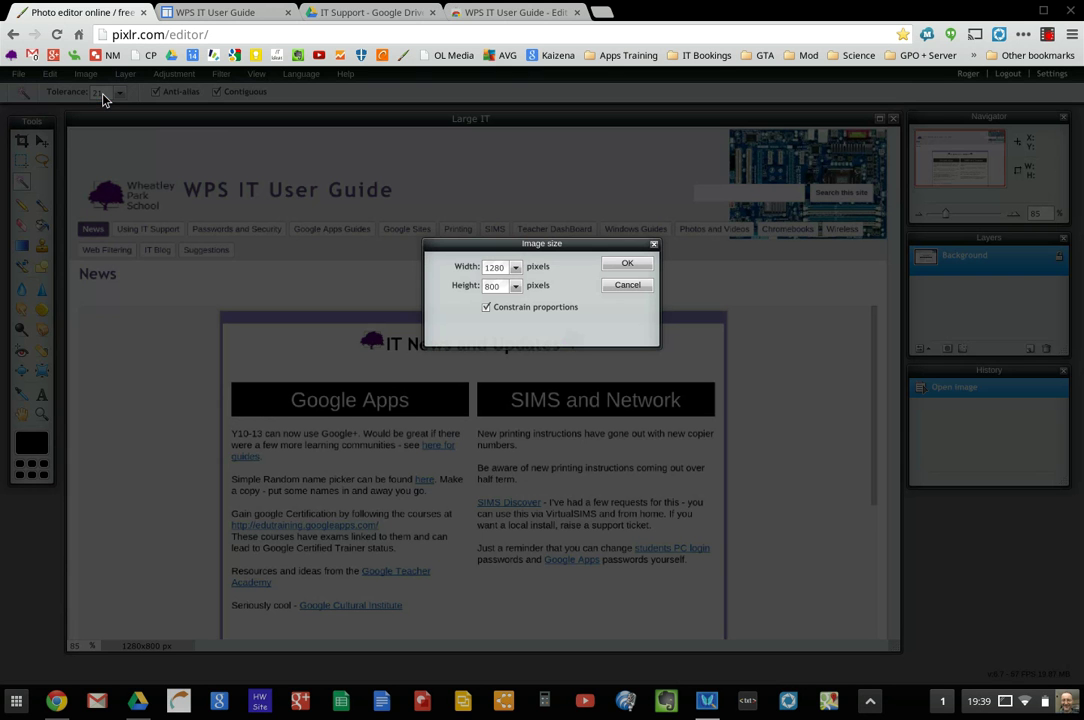
click(485, 308)
click(505, 266)
key(BackSpace)
key(BackSpace)
key(BackSpace)
key(BackSpace)
text(440)
Set the image height to 280 pixels, matching the store's small tile size, and apply the resize.
click(500, 285)
key(BackSpace)
key(BackSpace)
key(BackSpace)
click(487, 12)
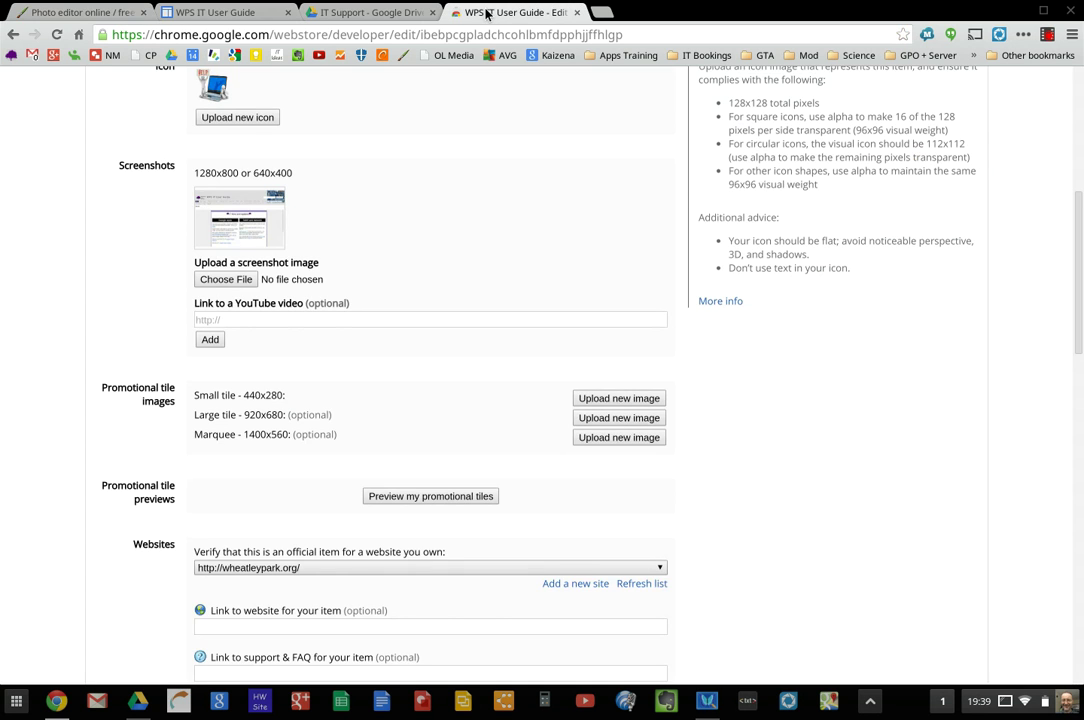
click(85, 12)
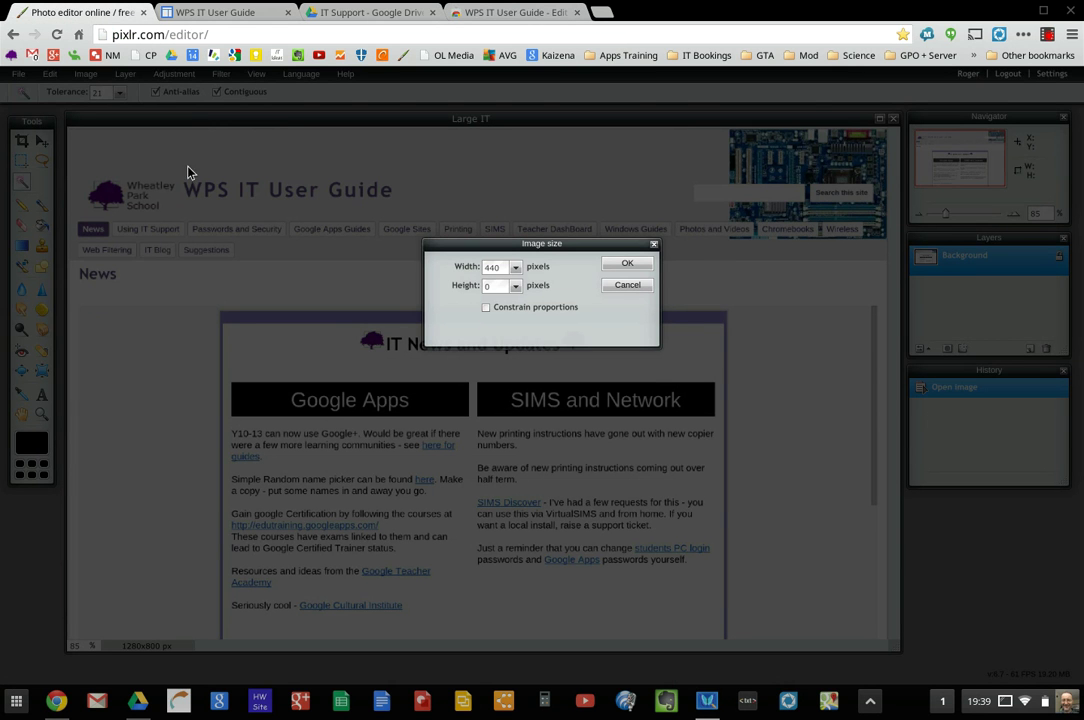
click(499, 285)
key(BackSpace)
text(280)
click(627, 265)
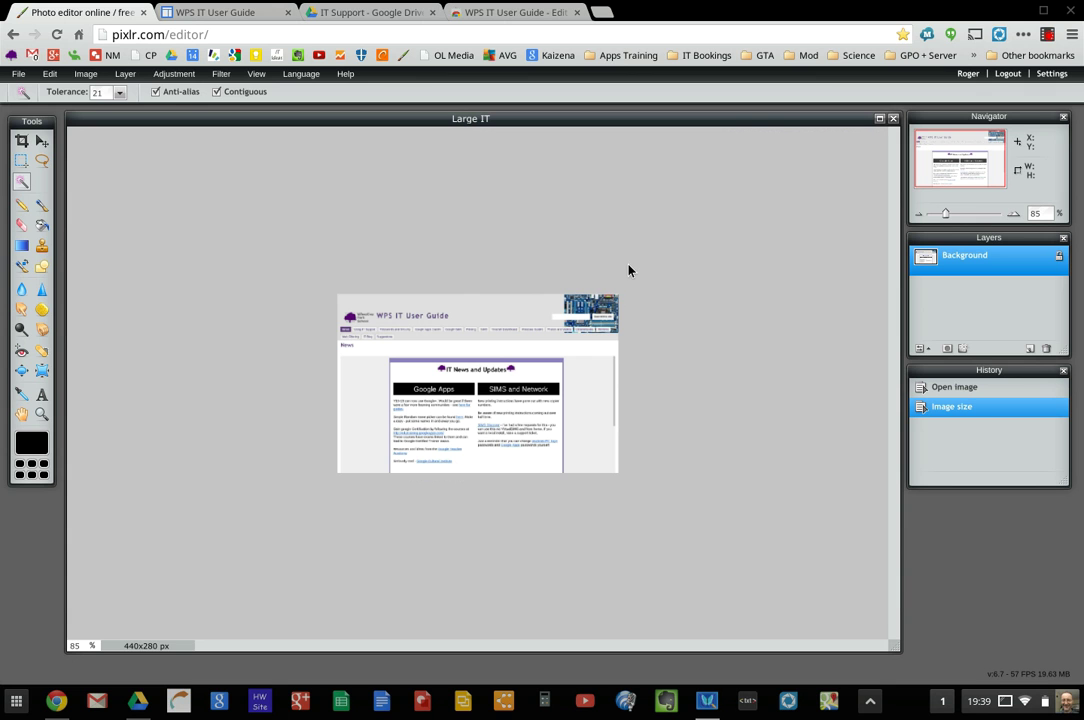
Save the resized image as a JPEG named Small IT.jpg in the Downloads folder.
click(20, 74)
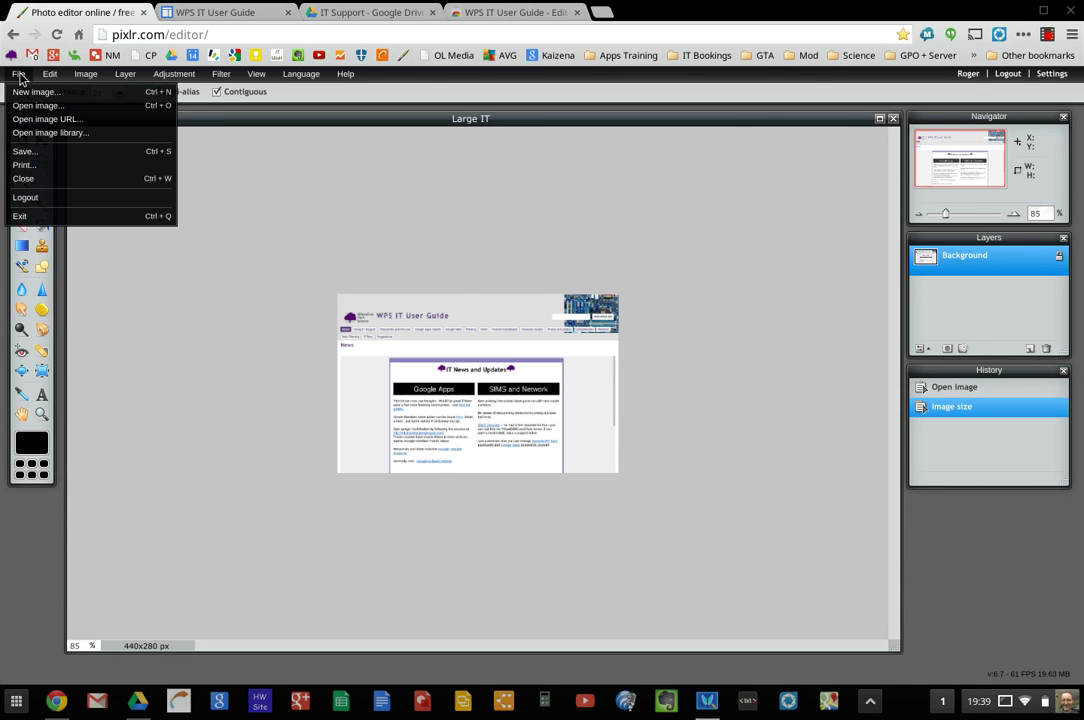
click(24, 151)
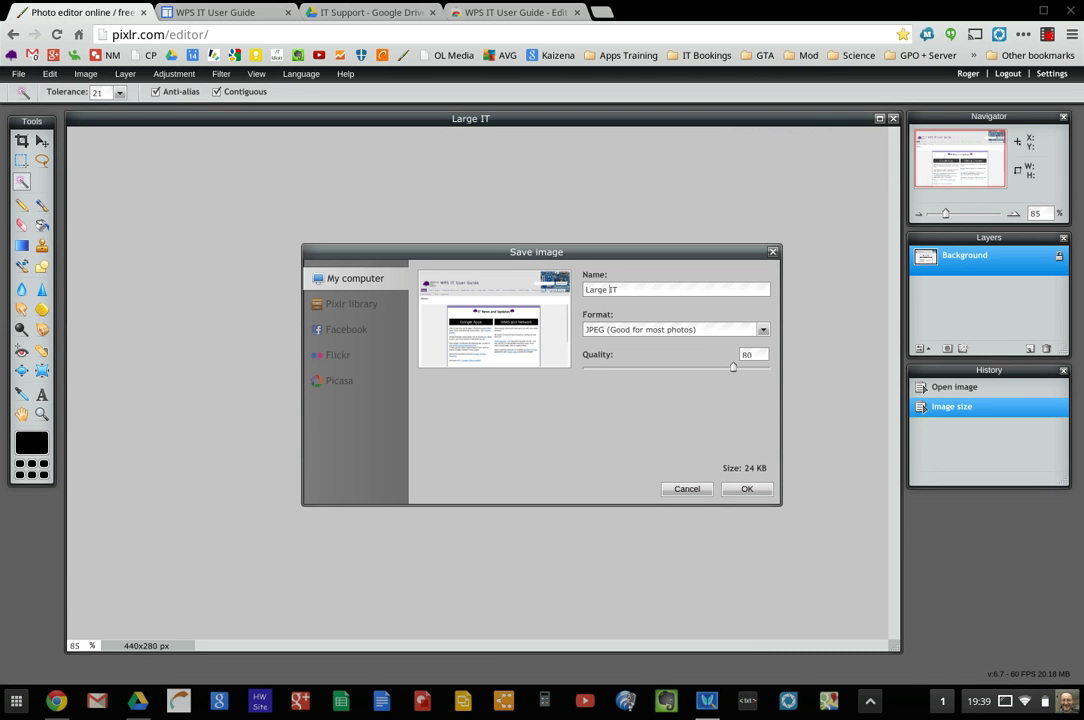
click(612, 289)
key(BackSpace)
key(BackSpace)
key(BackSpace)
key(BackSpace)
key(BackSpace)
key(BackSpace)
text(Small)
click(757, 489)
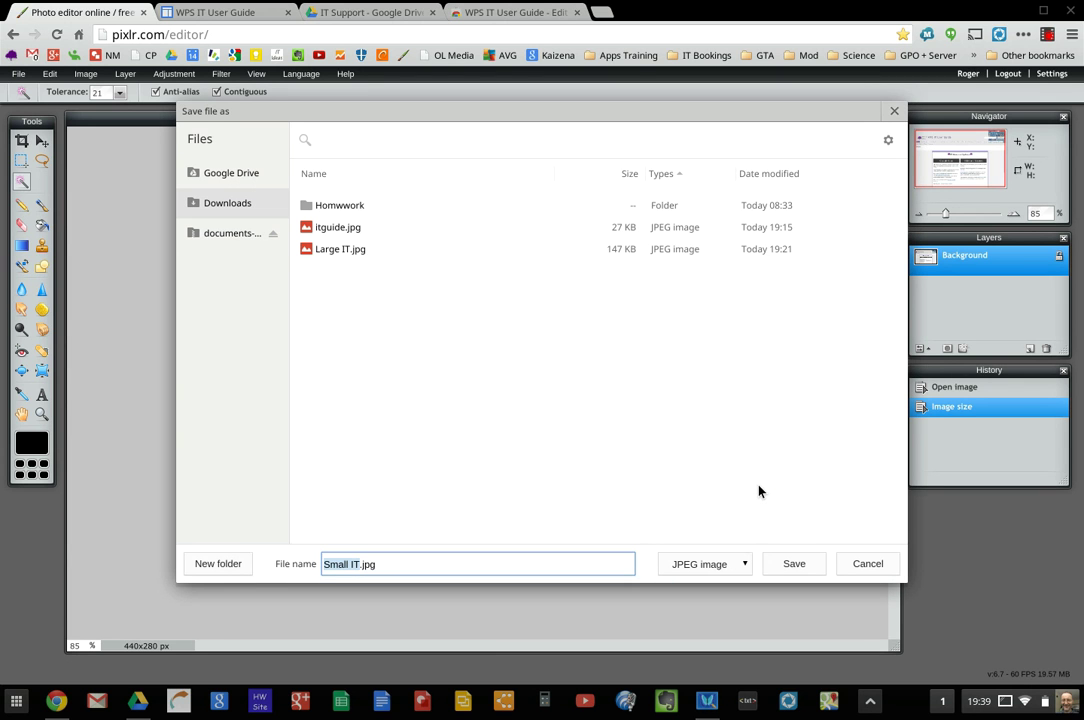
click(796, 569)
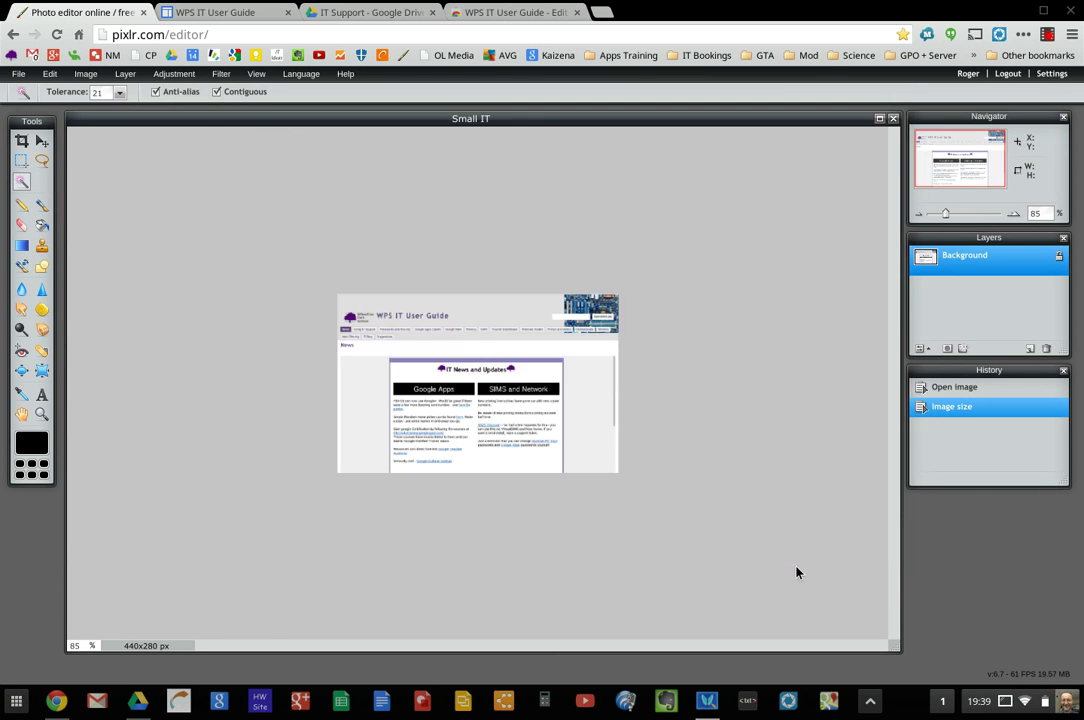
Switch to the Chrome Web Store listing editor and upload Small IT.jpg from Downloads as the small 440x280 promotional tile.
click(483, 13)
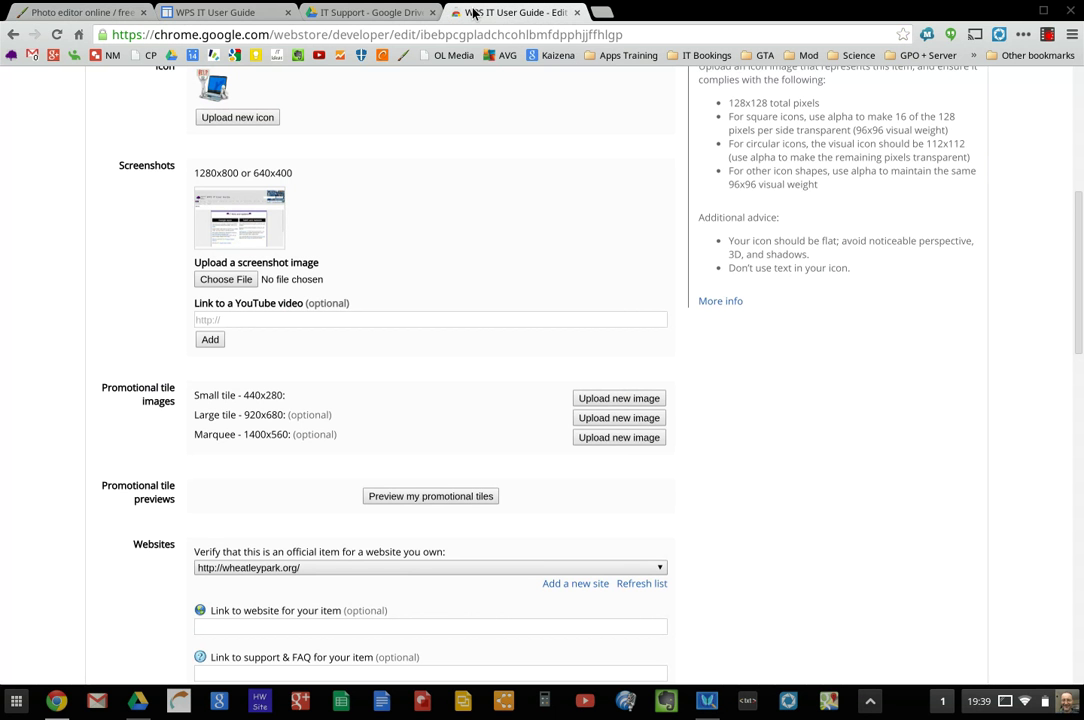
click(598, 401)
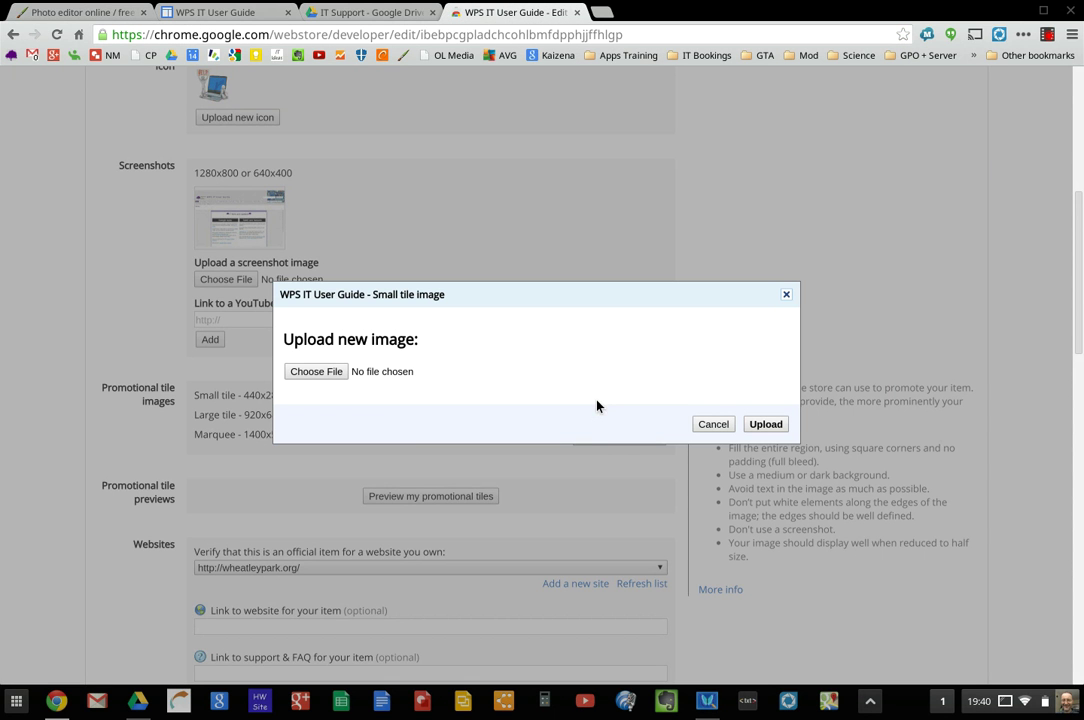
click(331, 377)
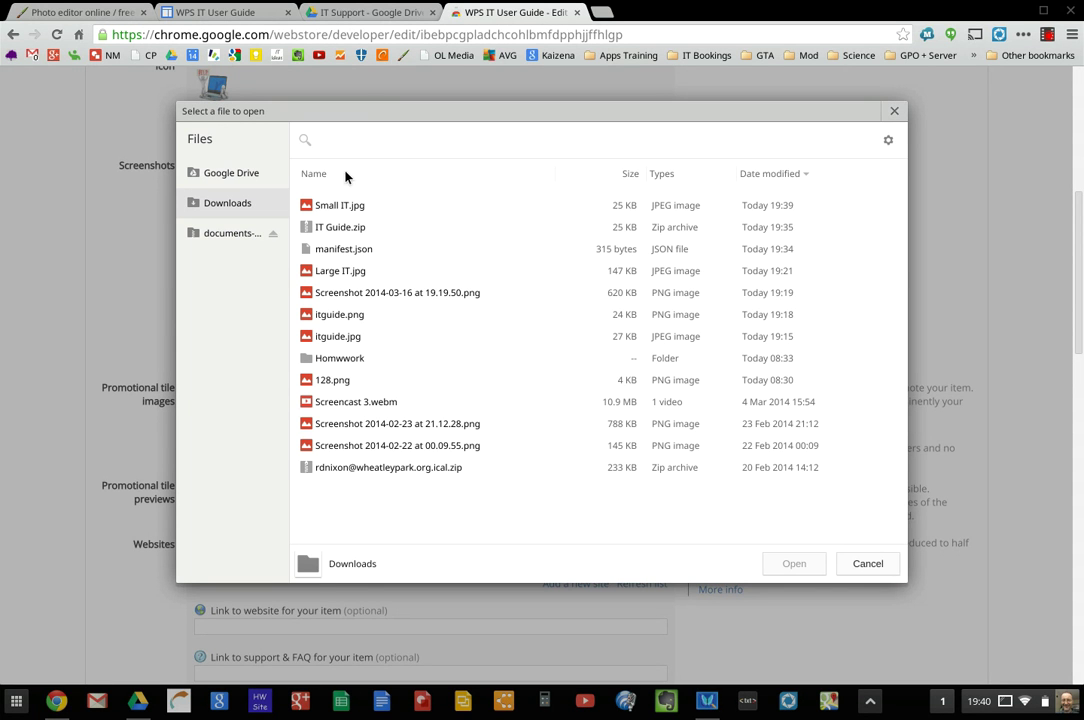
click(340, 207)
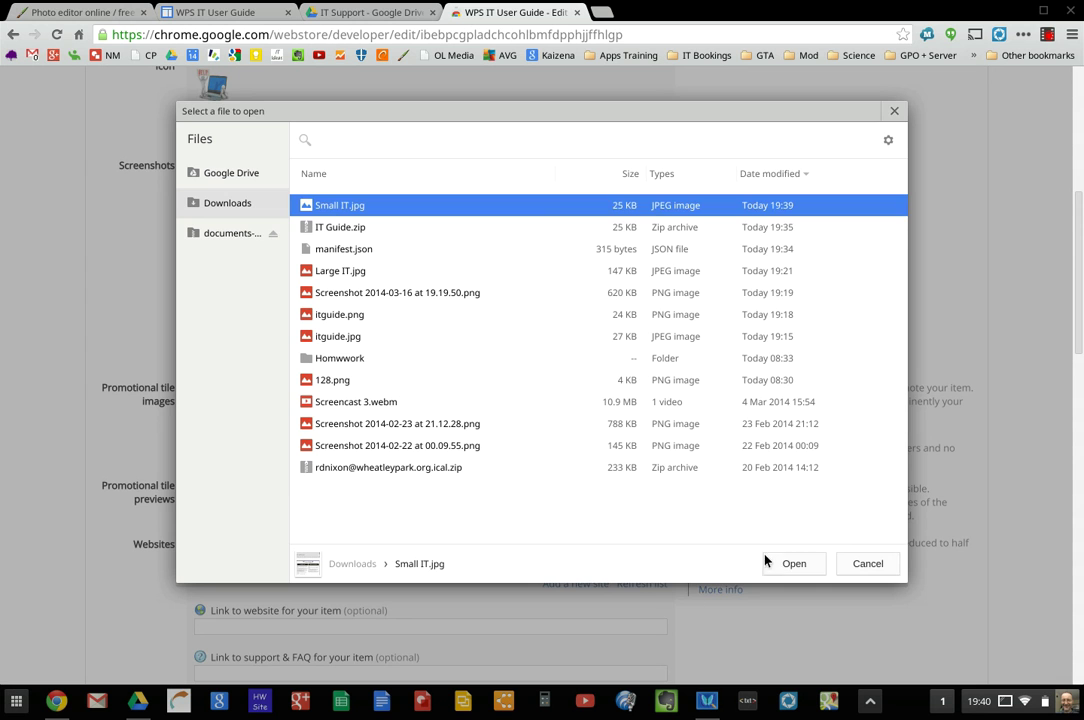
click(794, 566)
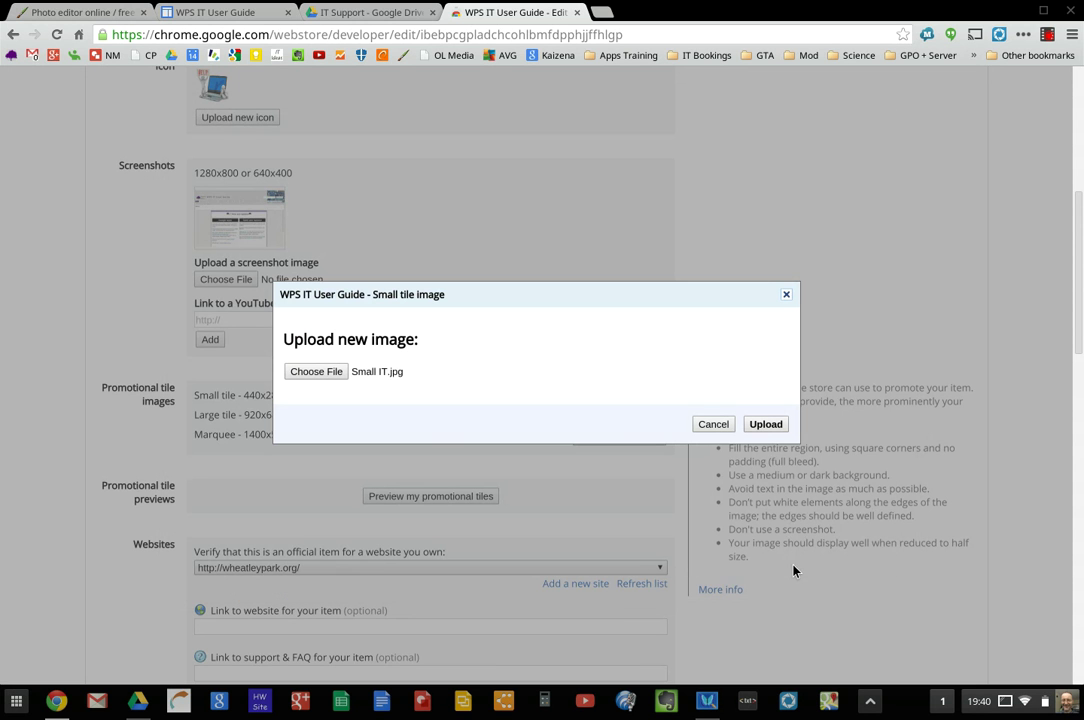
click(768, 427)
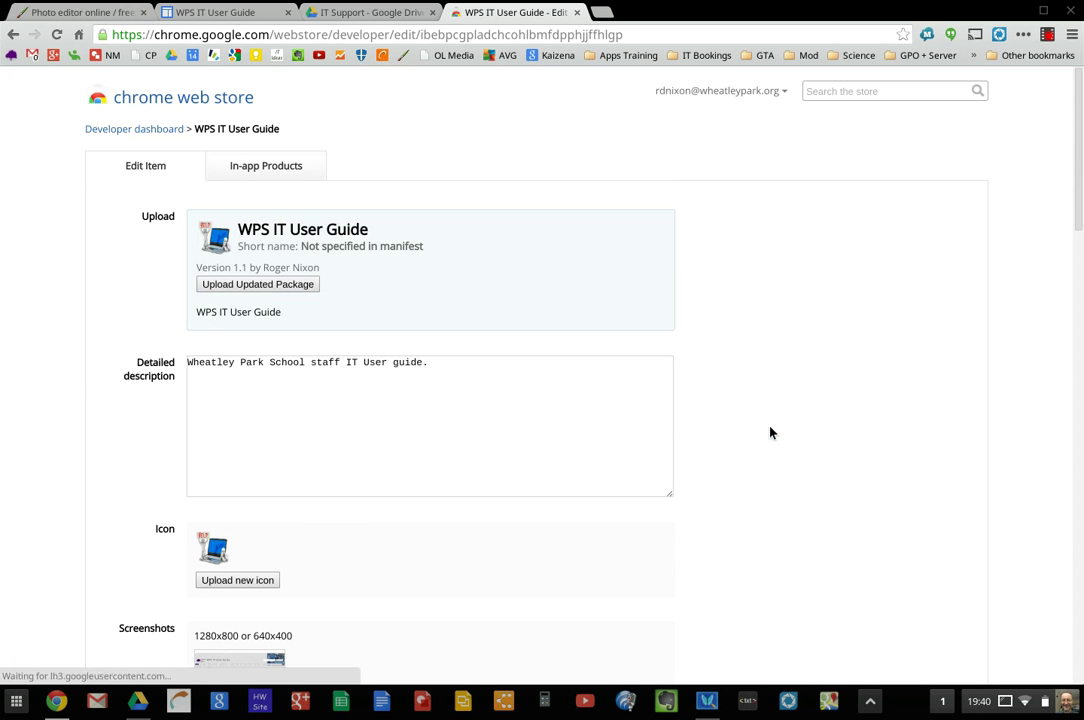
Set the WPS IT User Guide item's category to Teacher Tools, under Education.
scroll(770, 366, down, 5)
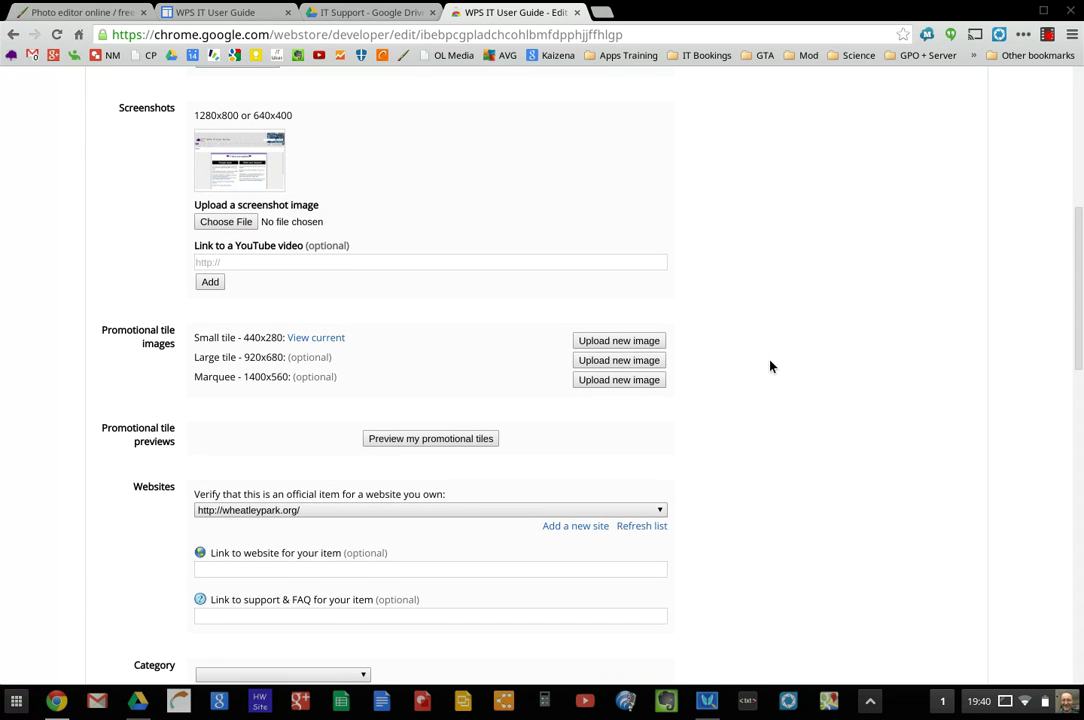
scroll(770, 366, down, 1)
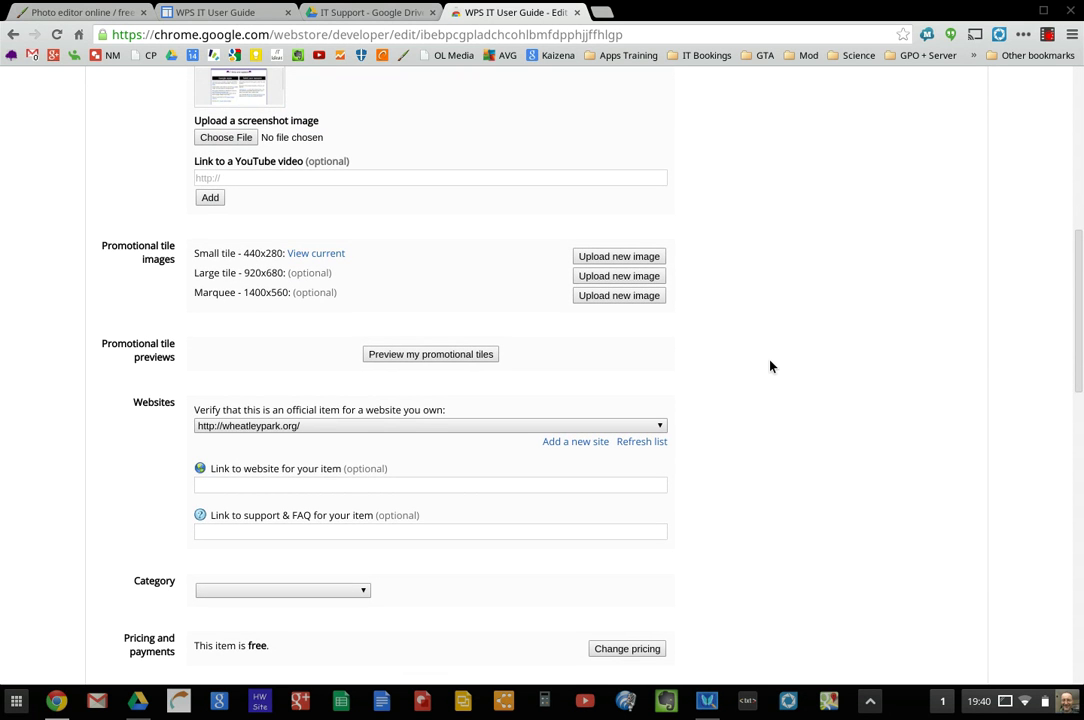
scroll(770, 366, down, 1)
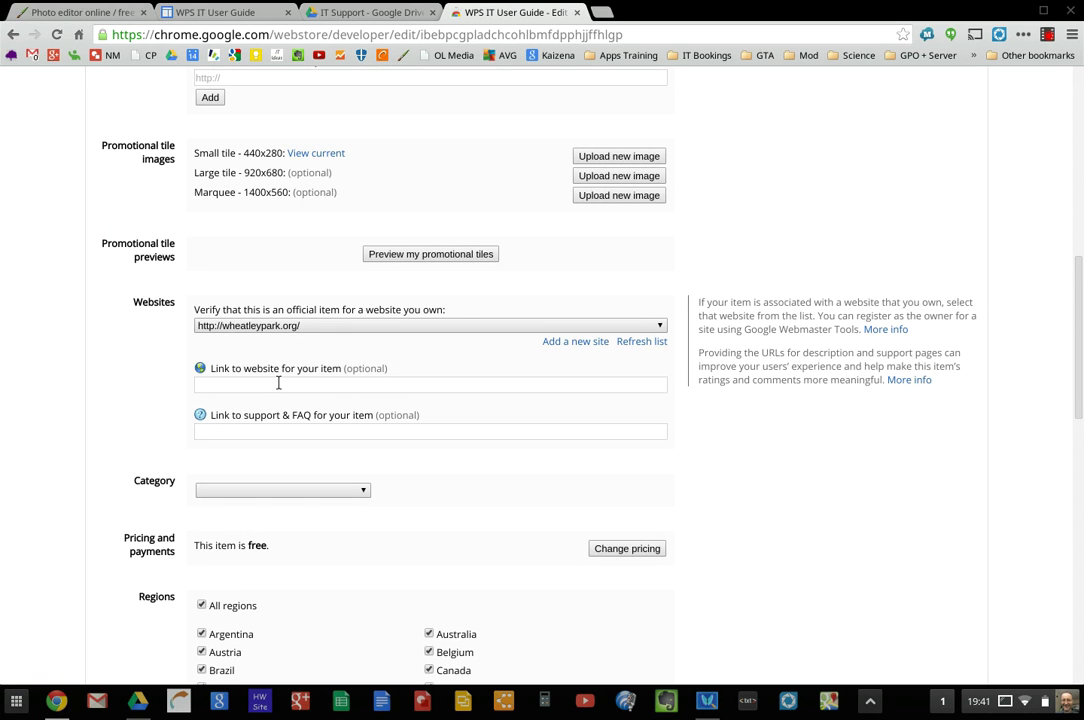
click(307, 490)
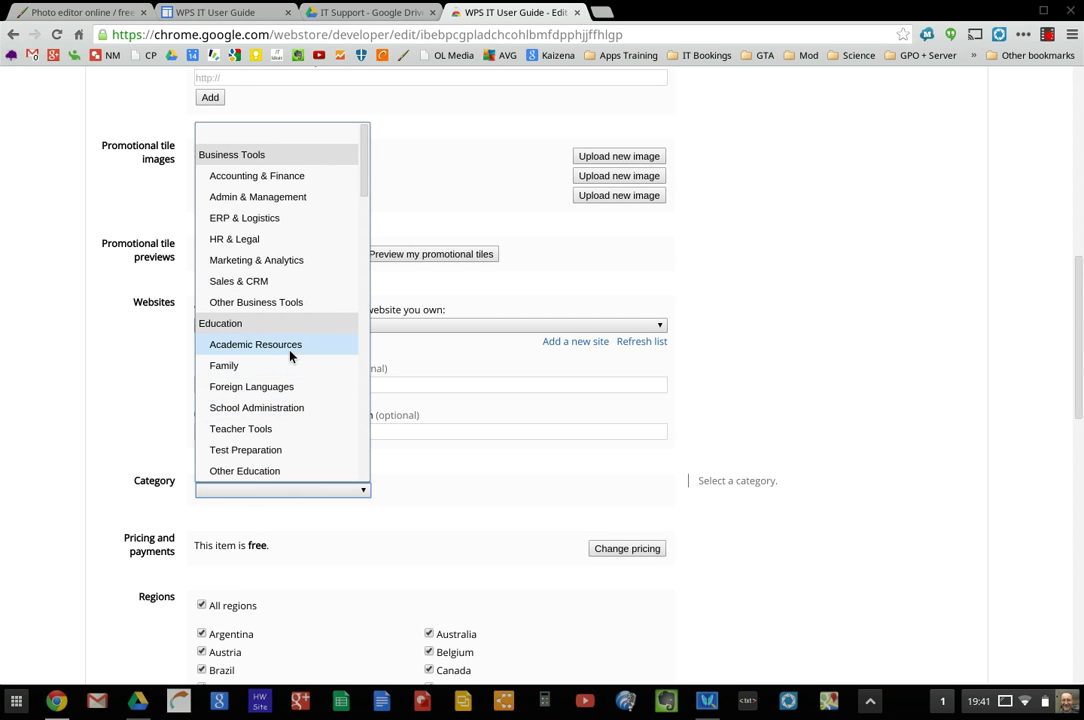
click(280, 428)
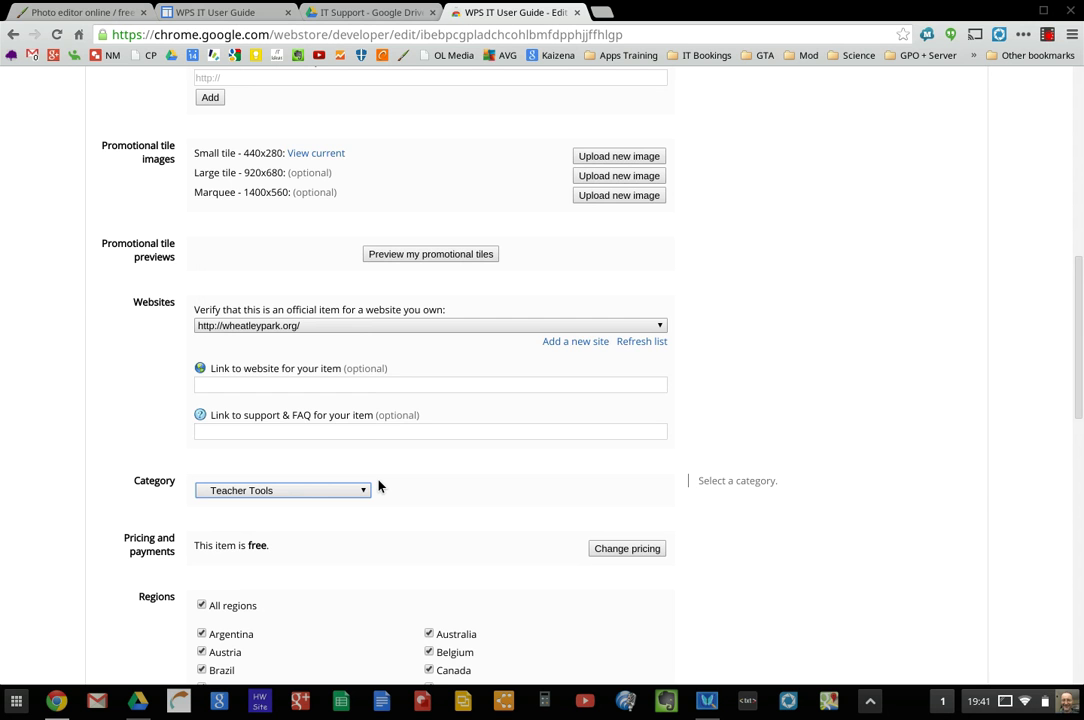
Set the item's language to English (United Kingdom).
scroll(378, 420, down, 5)
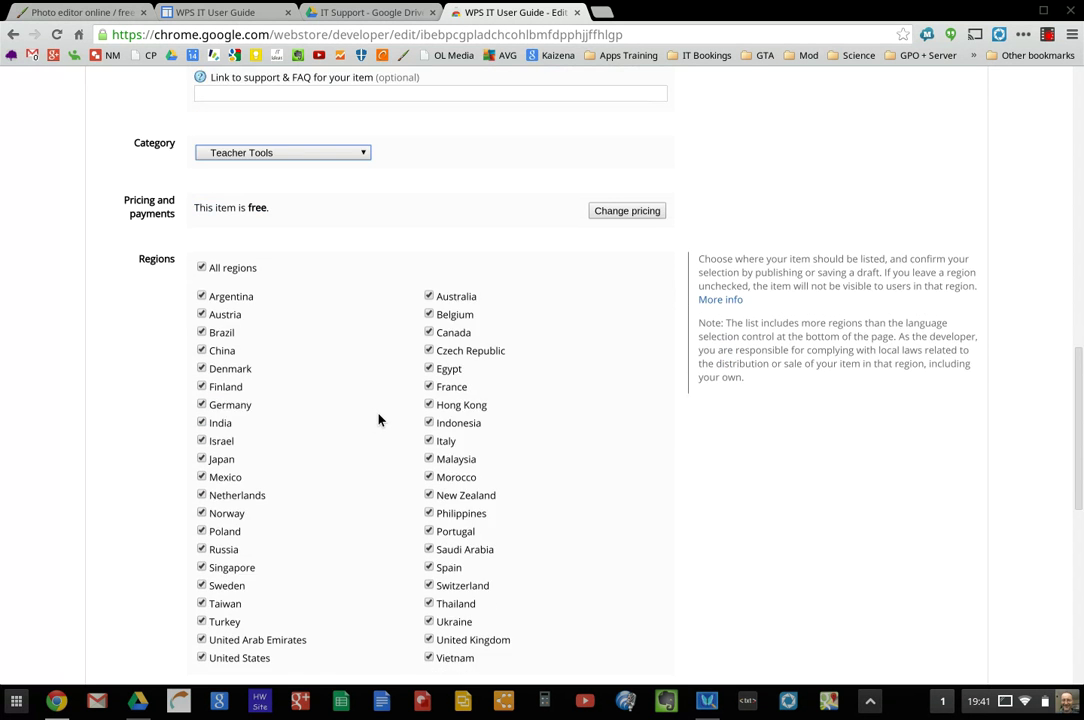
scroll(378, 420, down, 3)
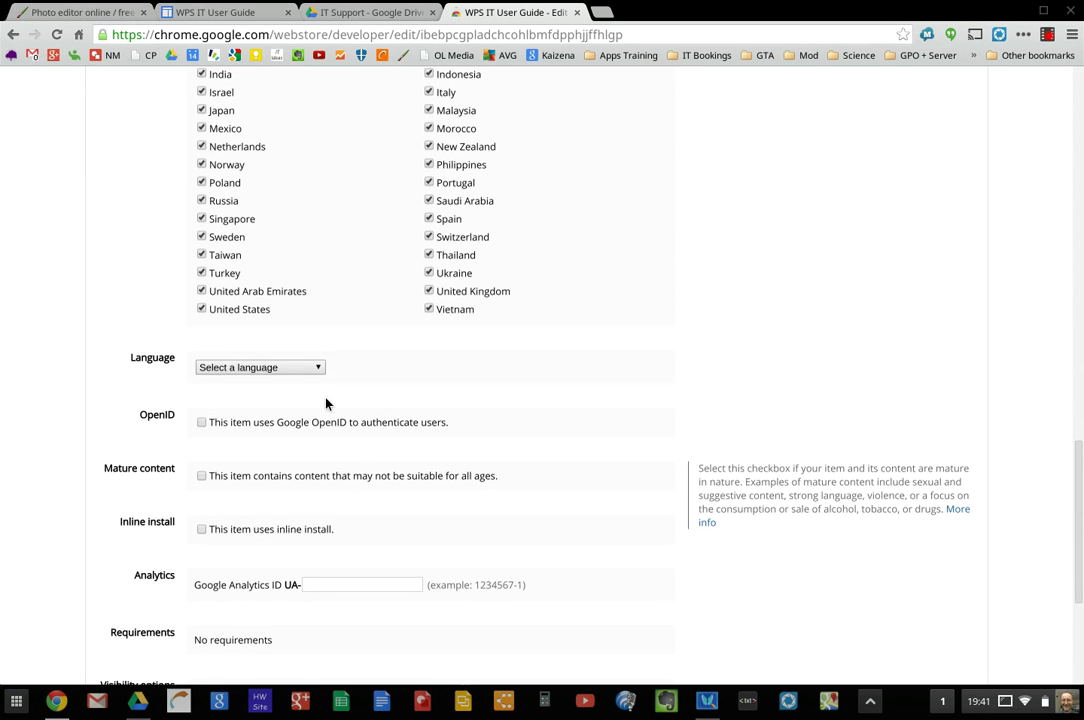
click(312, 367)
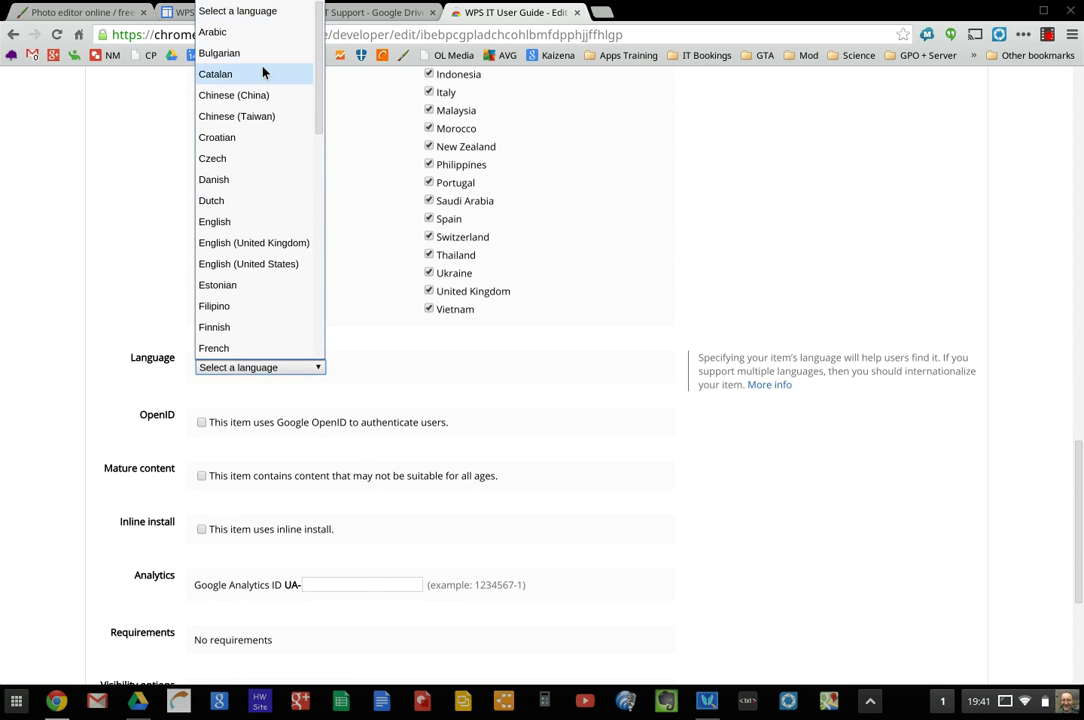
click(273, 245)
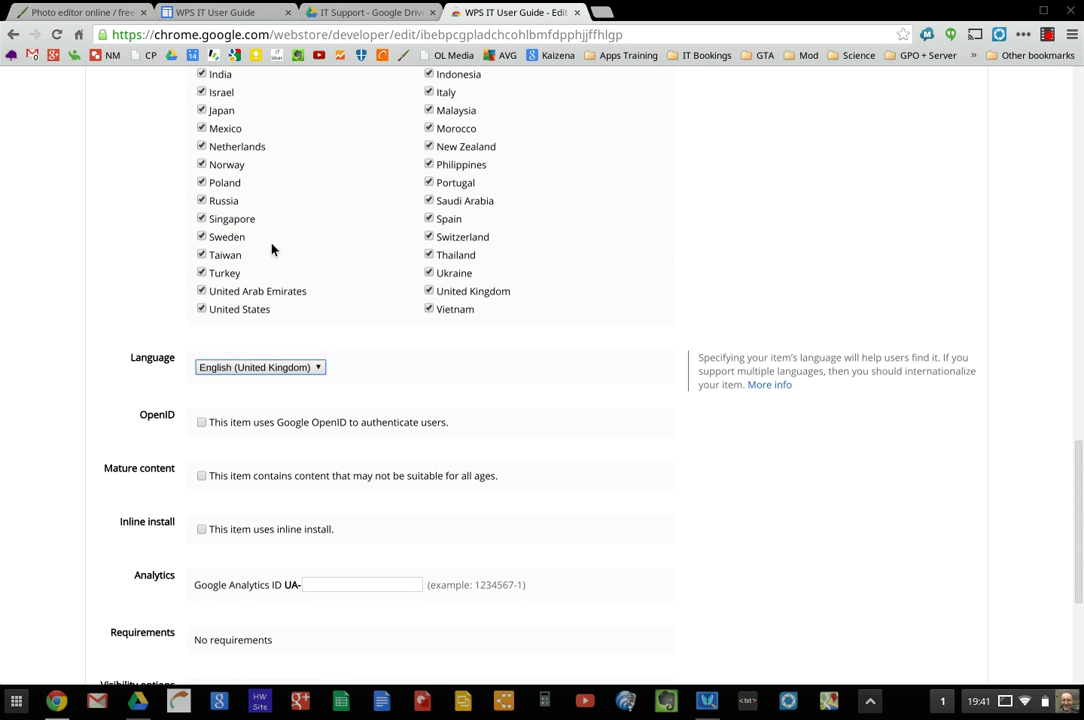
Limit the item's visibility to Chrome Web Store users with a wheatleypark.org account.
scroll(378, 420, down, 1)
scroll(378, 383, down, 2)
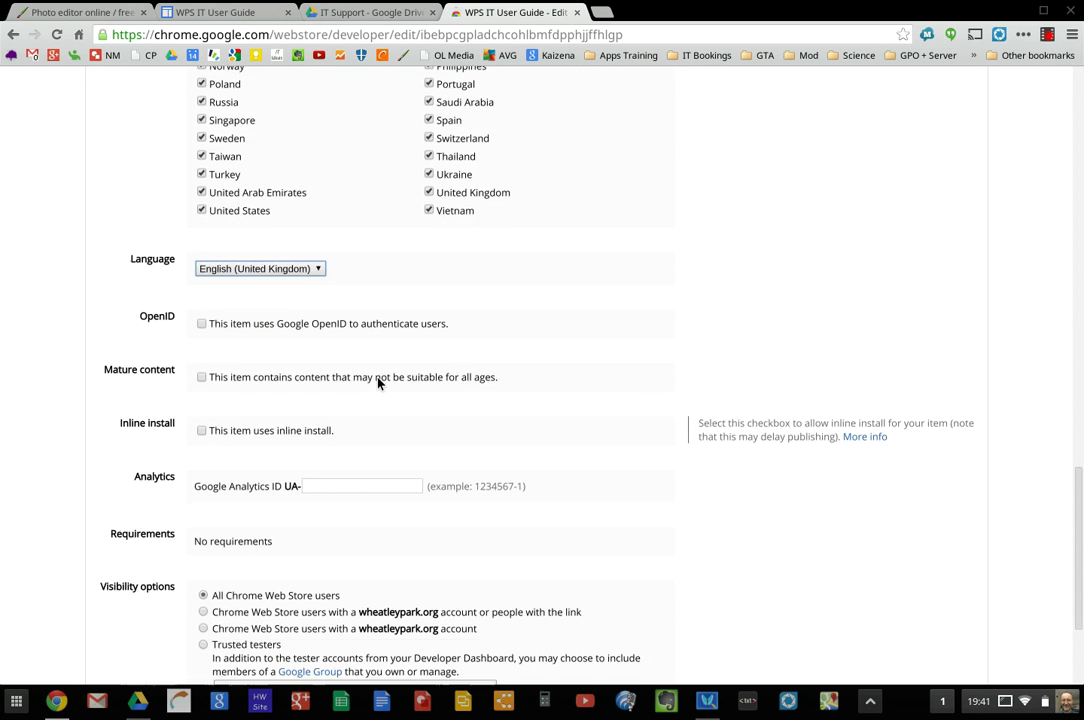
scroll(378, 383, down, 2)
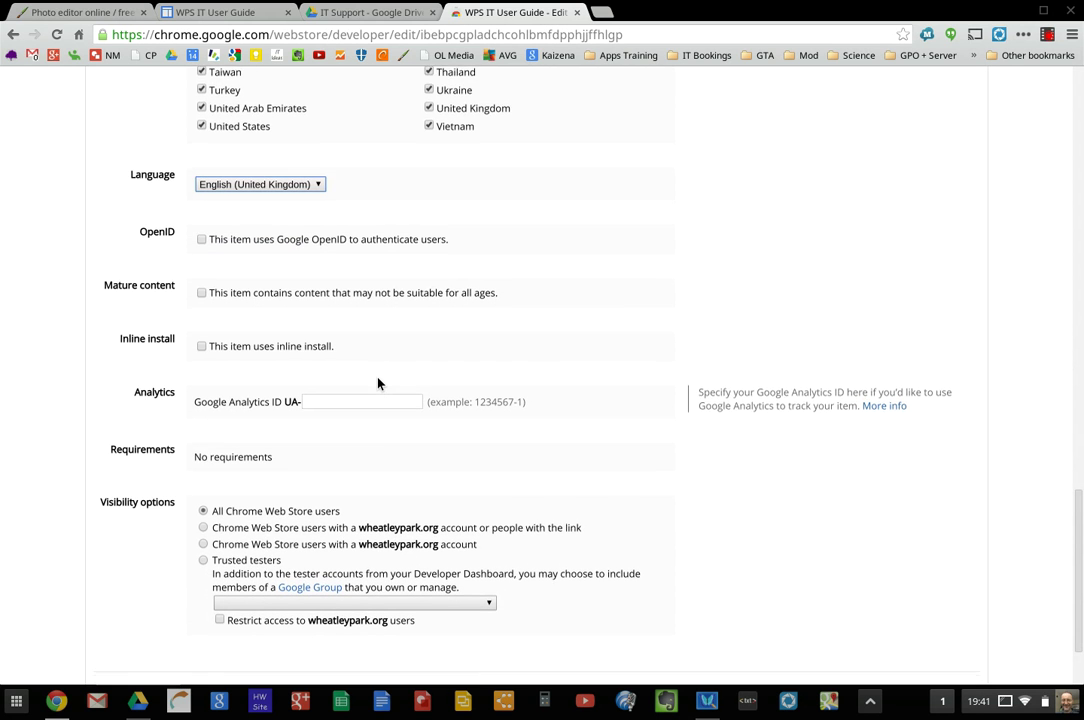
scroll(378, 383, down, 1)
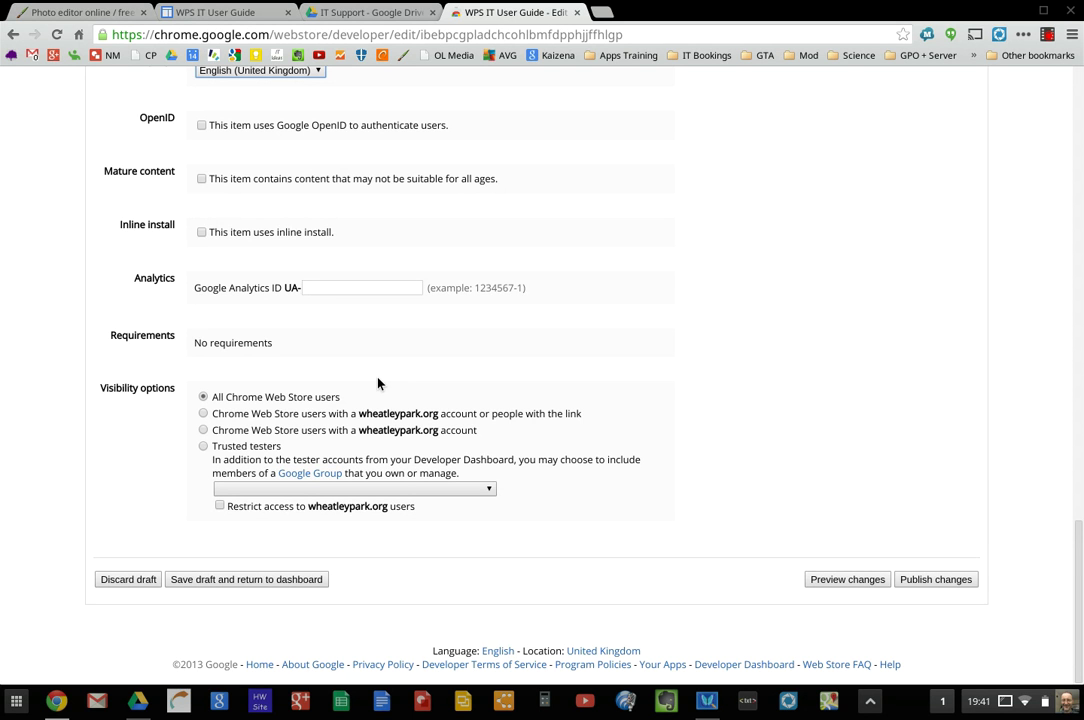
click(203, 430)
Publish the WPS IT User Guide changes and return to the developer dashboard.
click(941, 583)
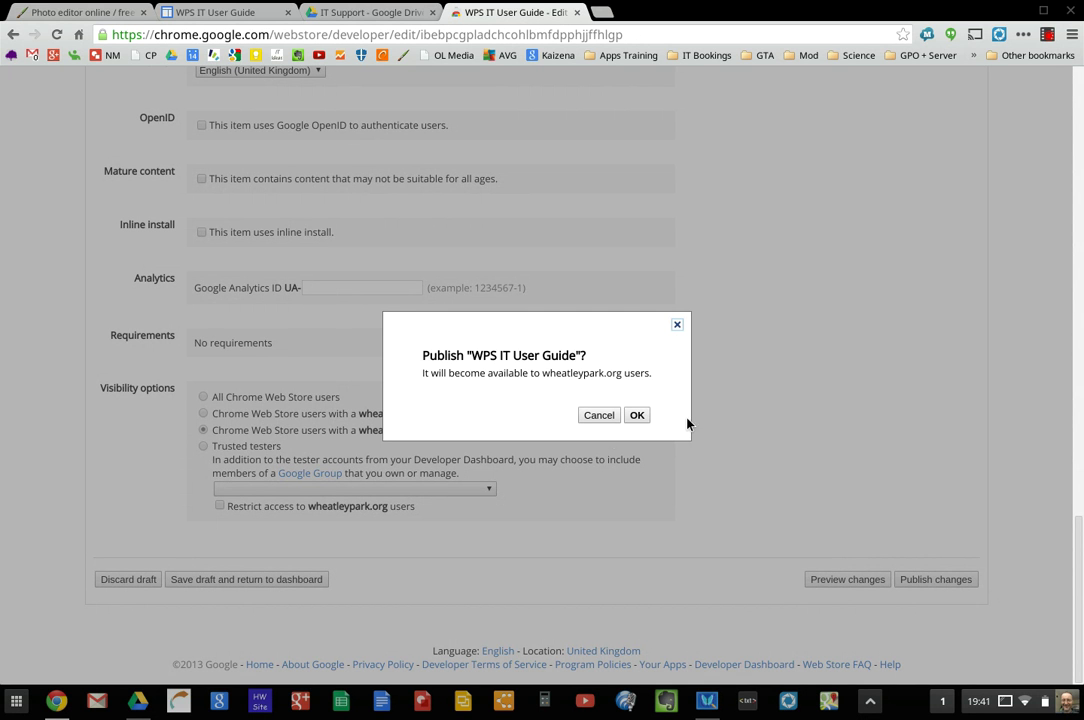
click(638, 418)
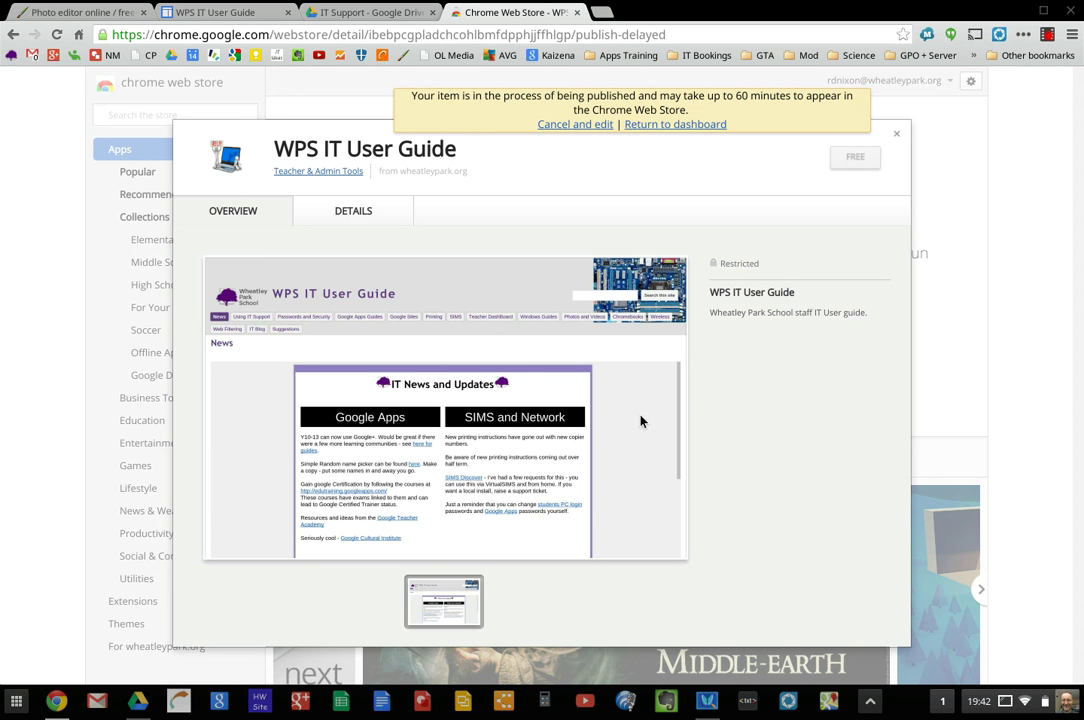
click(676, 126)
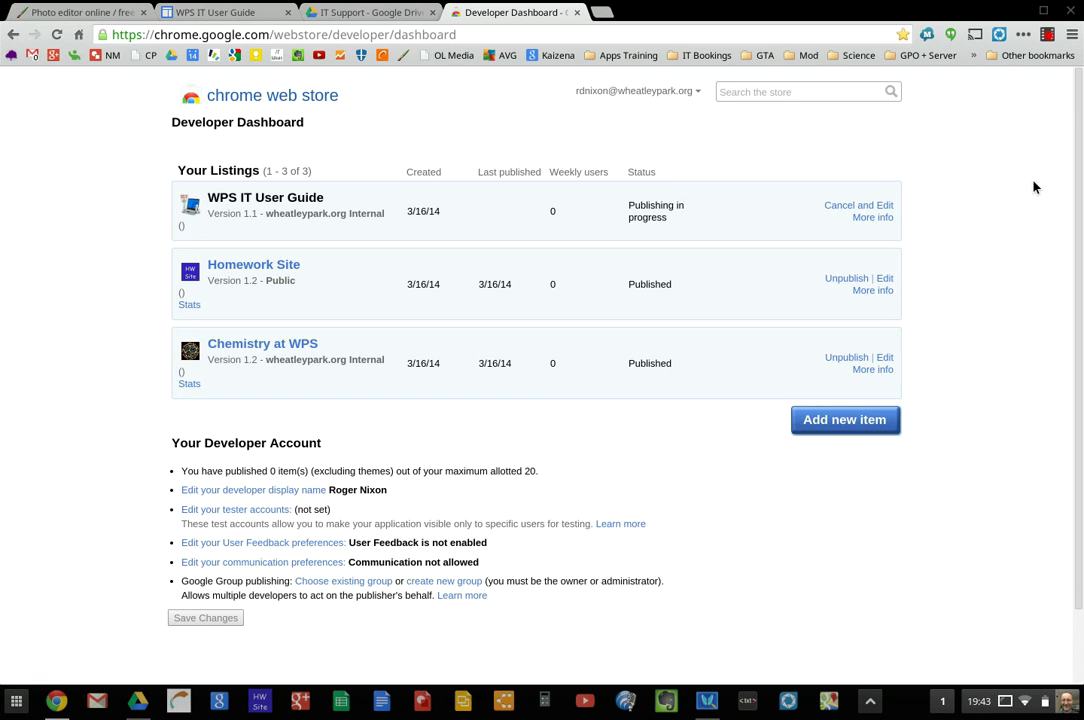
Switch to Google Drive, dismiss the zip download message, and open the Google Admin console, signing in with the prefilled account password.
click(361, 9)
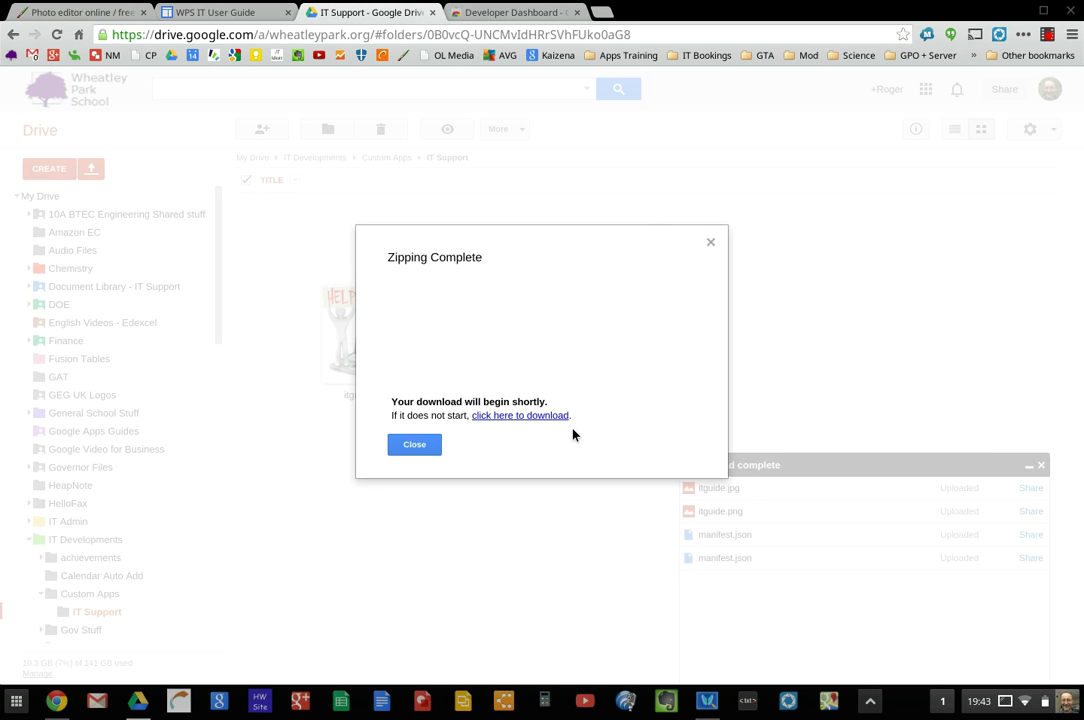
click(418, 447)
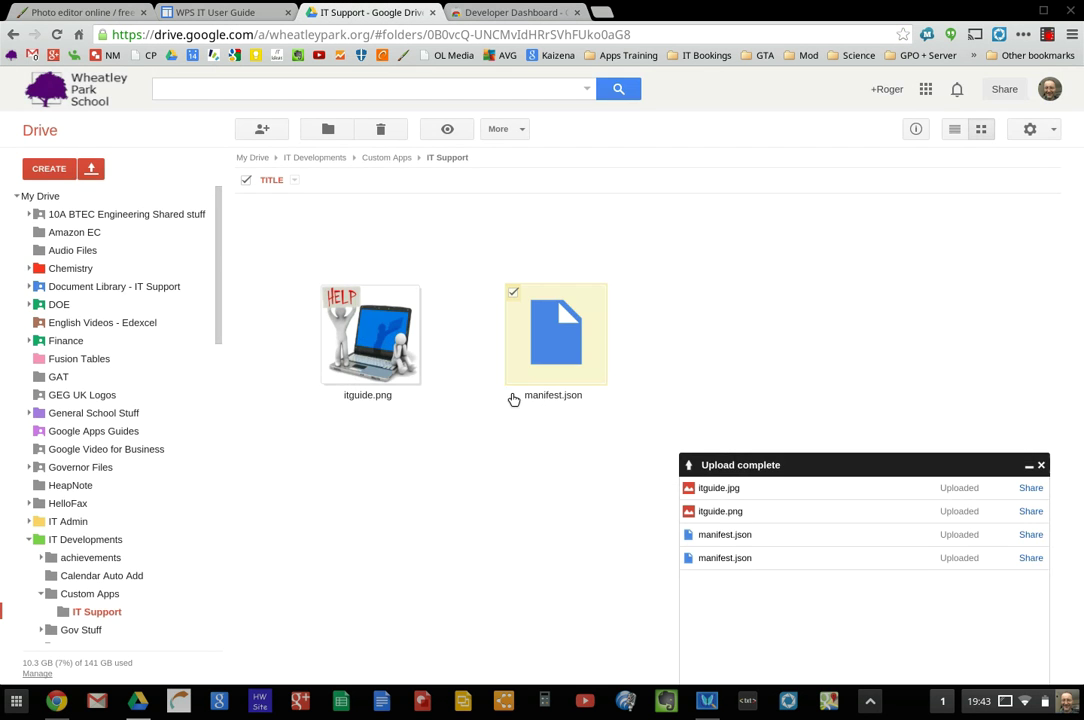
click(926, 89)
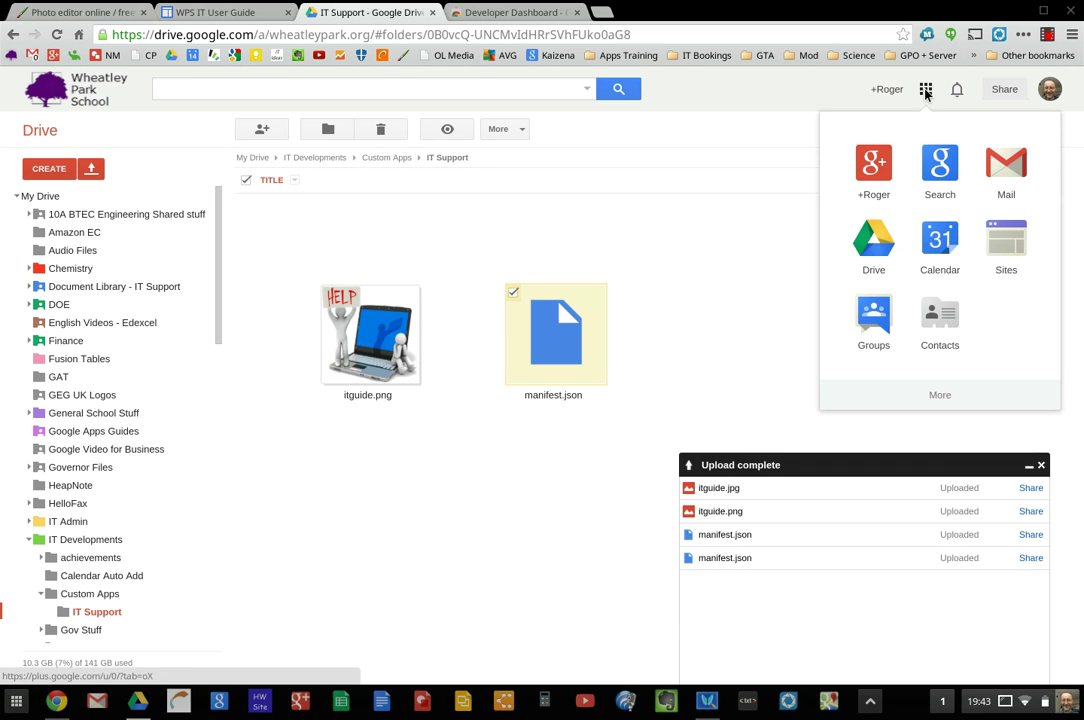
click(940, 397)
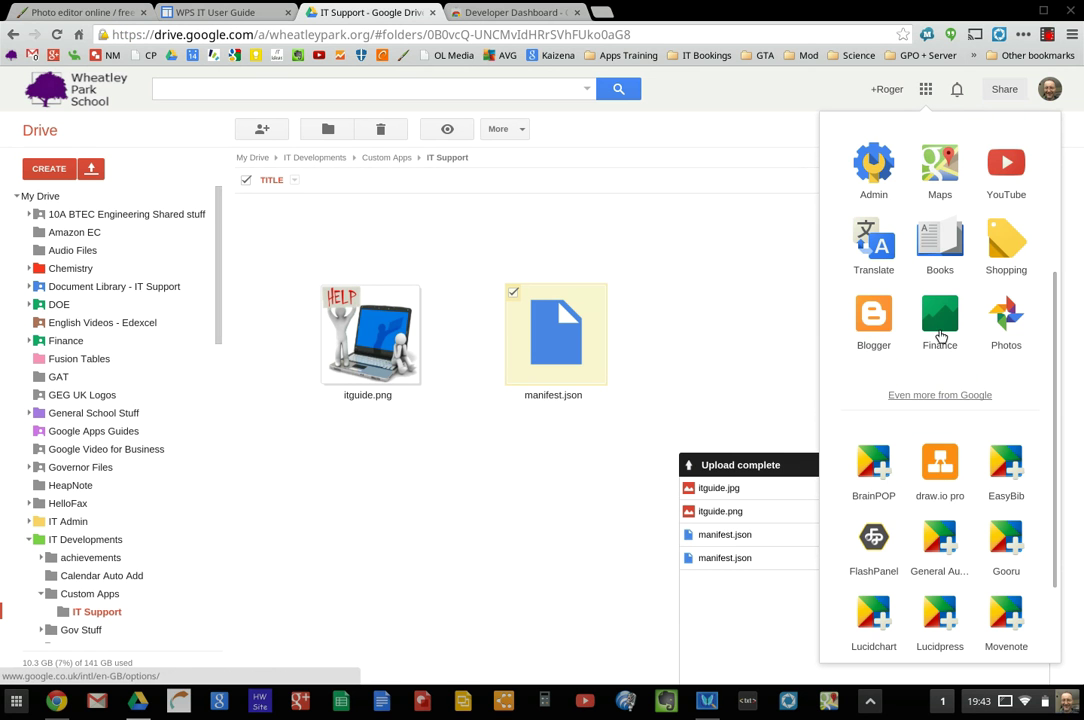
click(875, 168)
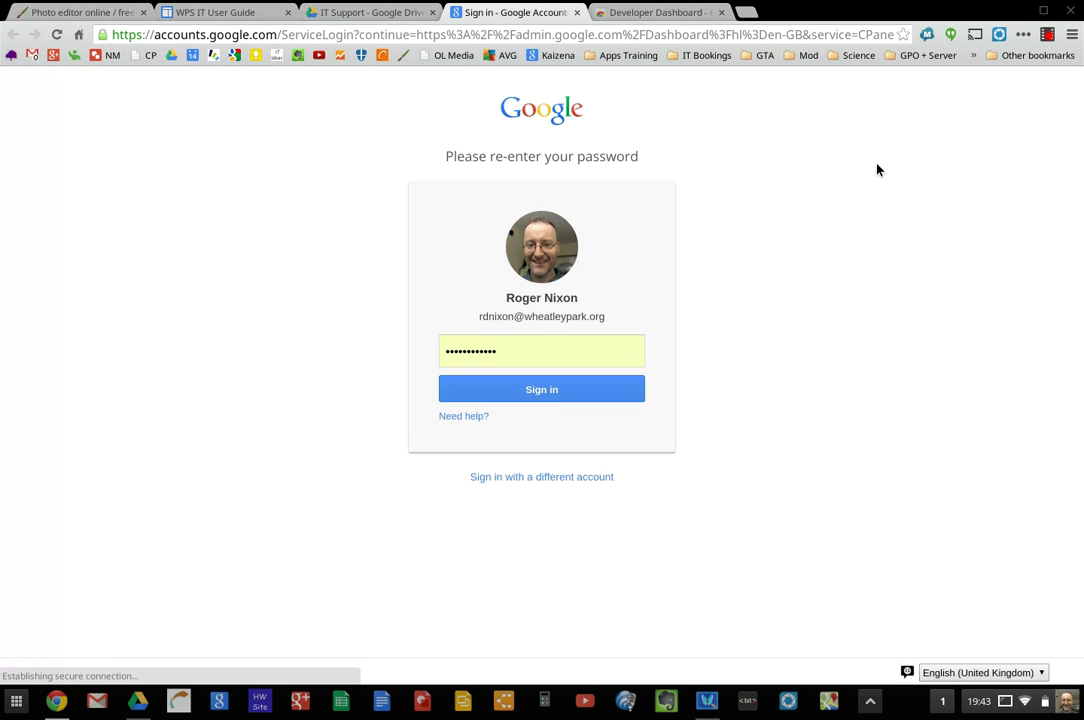
click(578, 402)
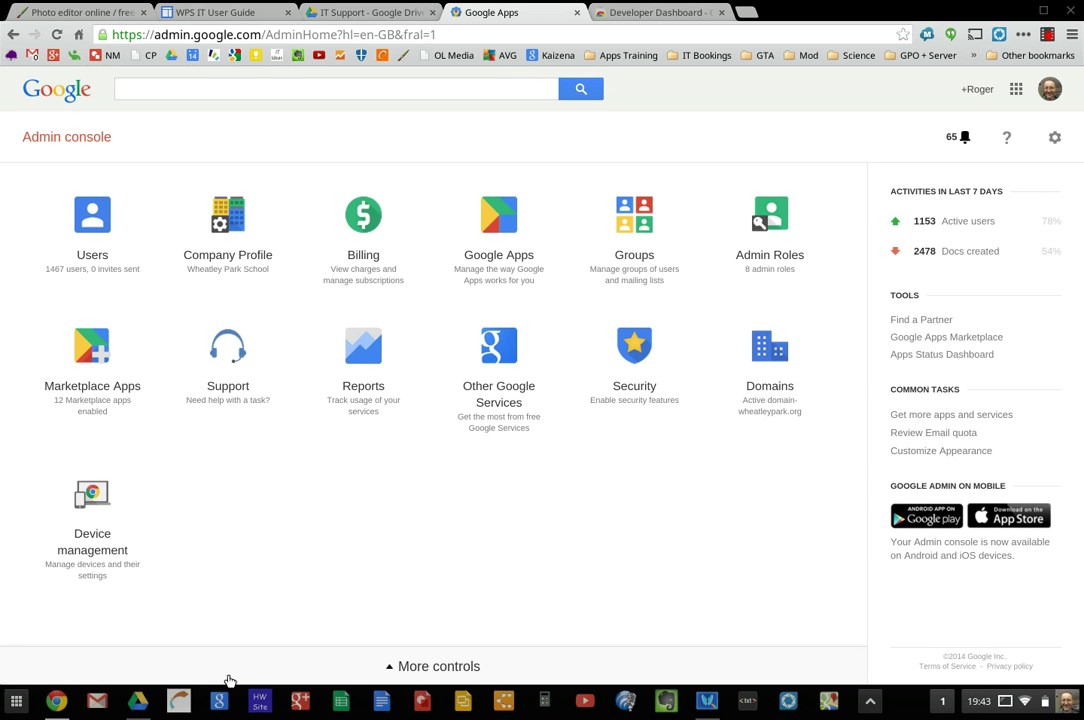
Open the Chrome user settings under Device management and select the Teaching Staff organization.
click(99, 550)
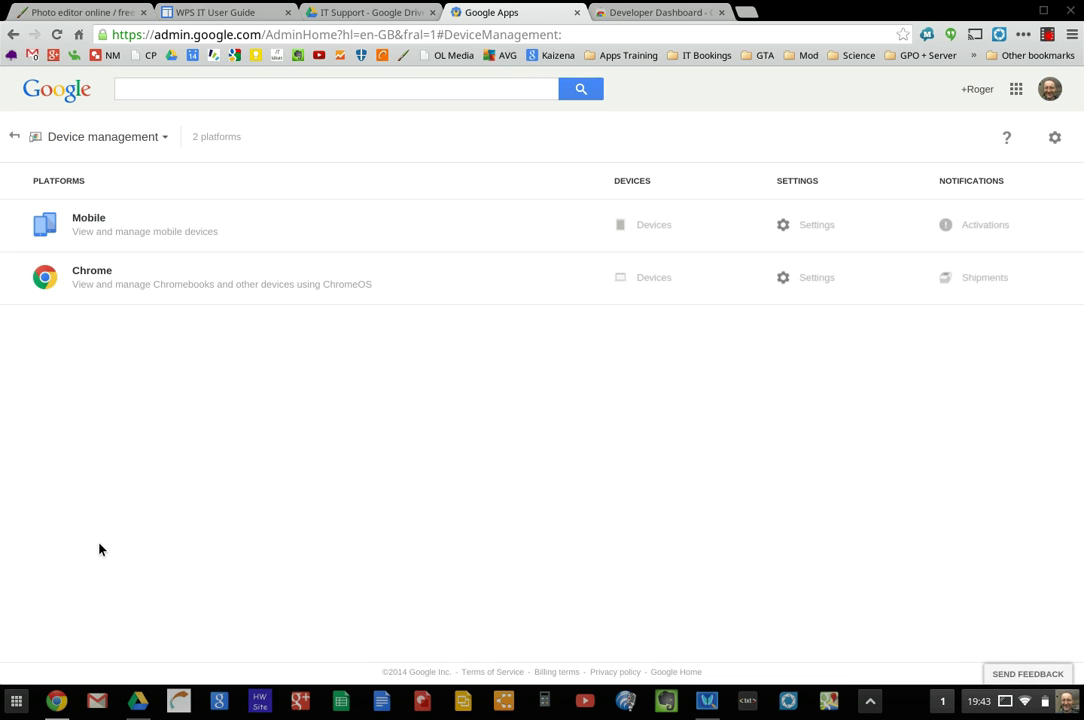
click(96, 272)
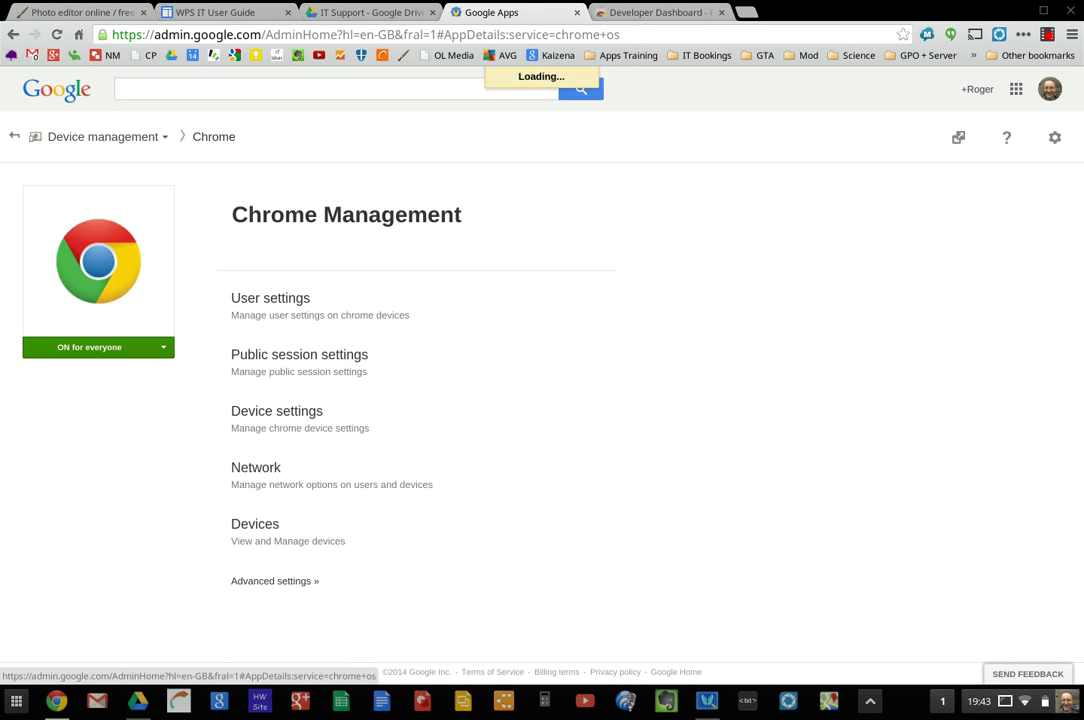
click(280, 312)
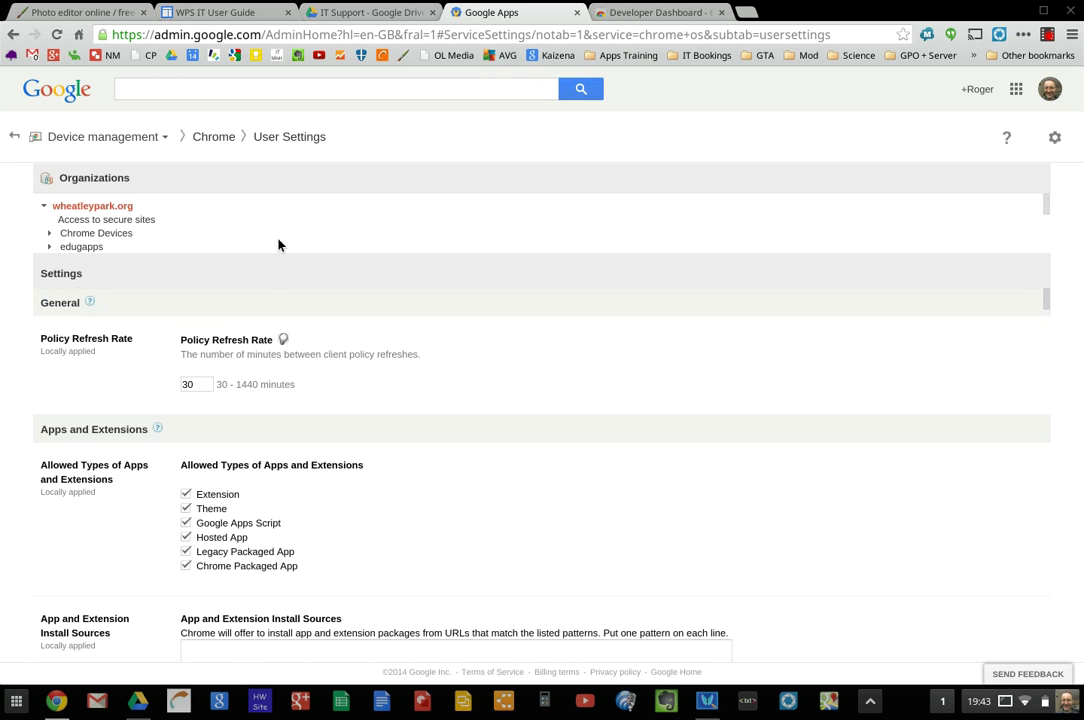
drag(305, 252, 318, 436)
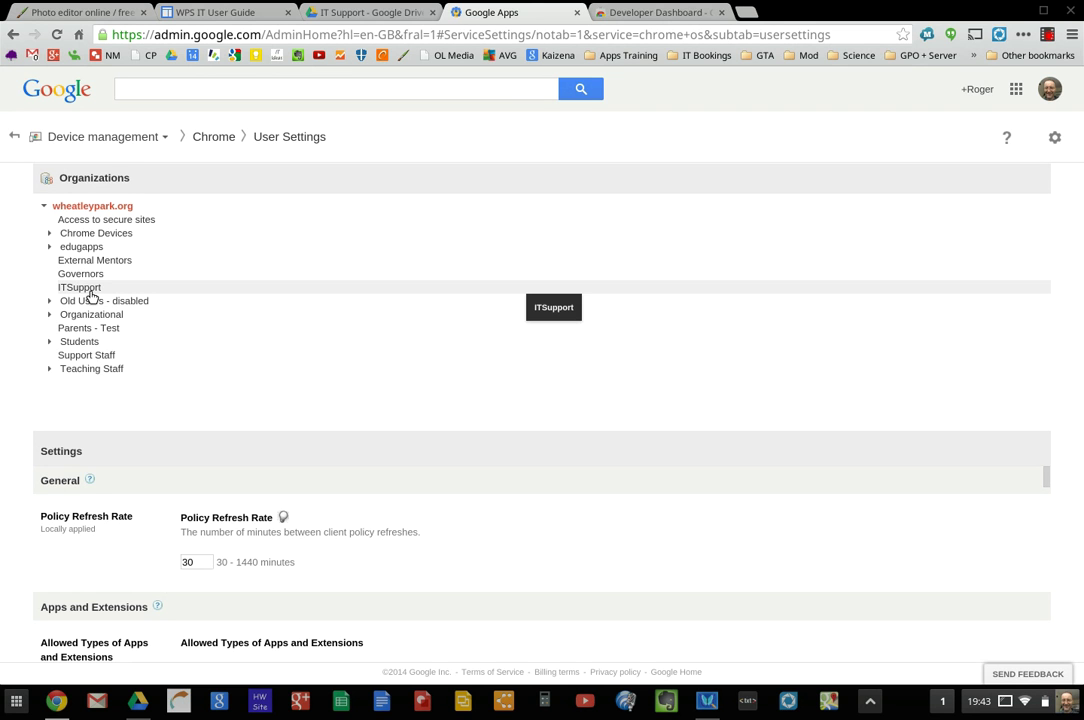
click(105, 374)
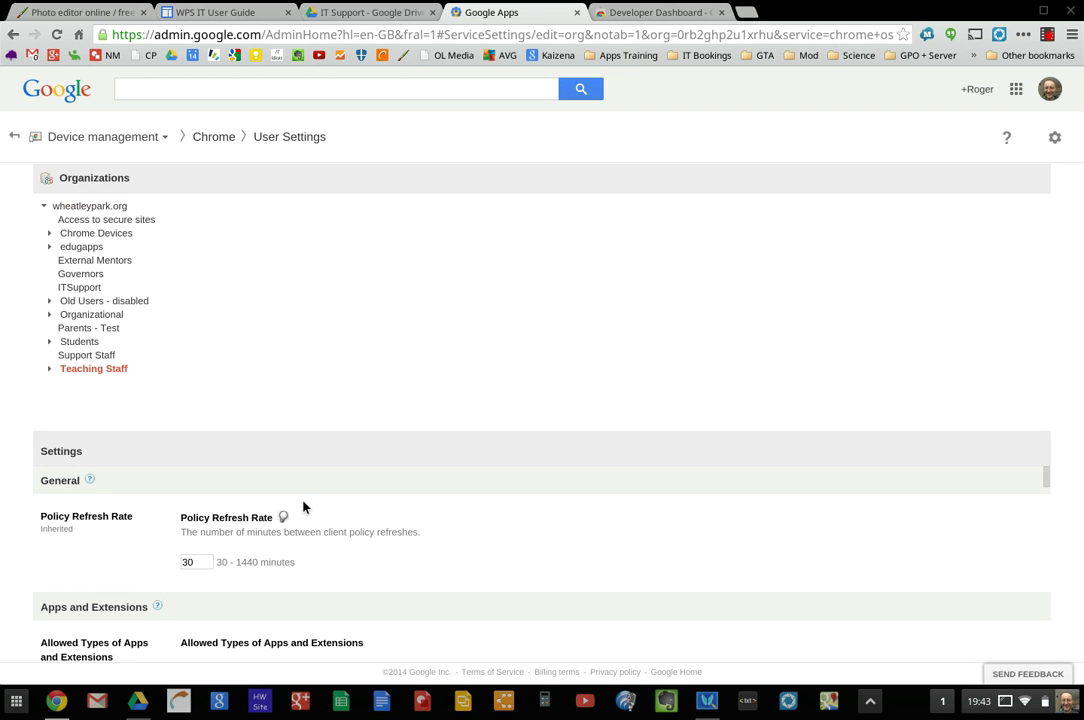
Enlarge the settings area and review the pre-installed, allowed and pinned apps settings and the Chrome Web Store collection options for Teaching Staff.
scroll(304, 434, down, 3)
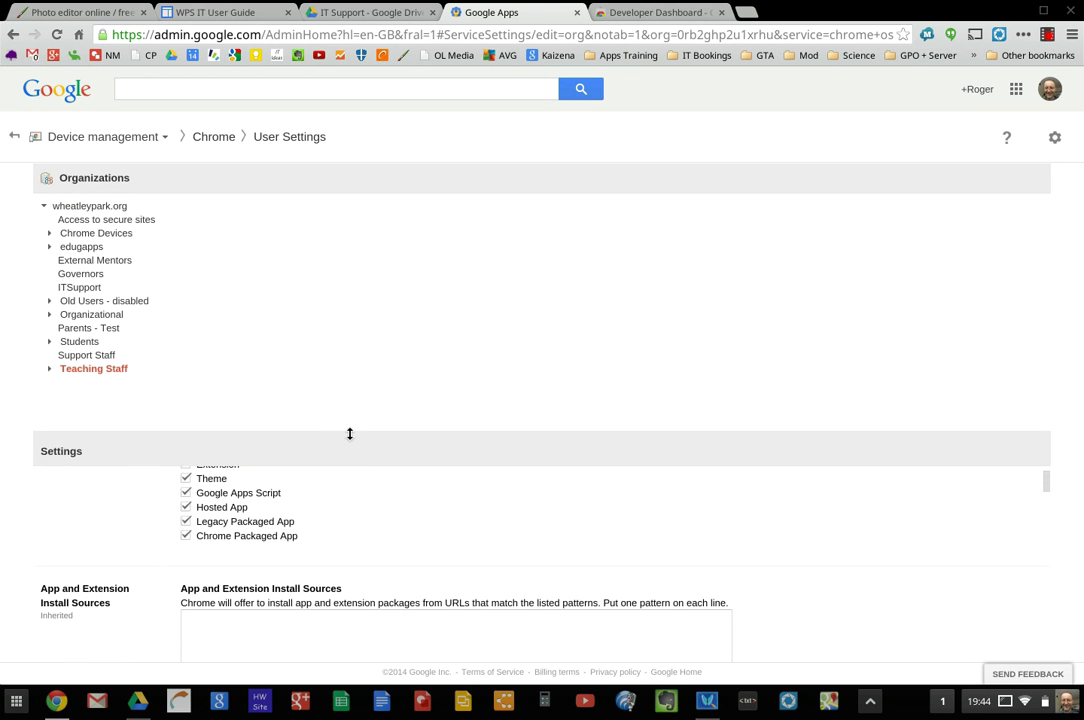
drag(350, 434, 365, 247)
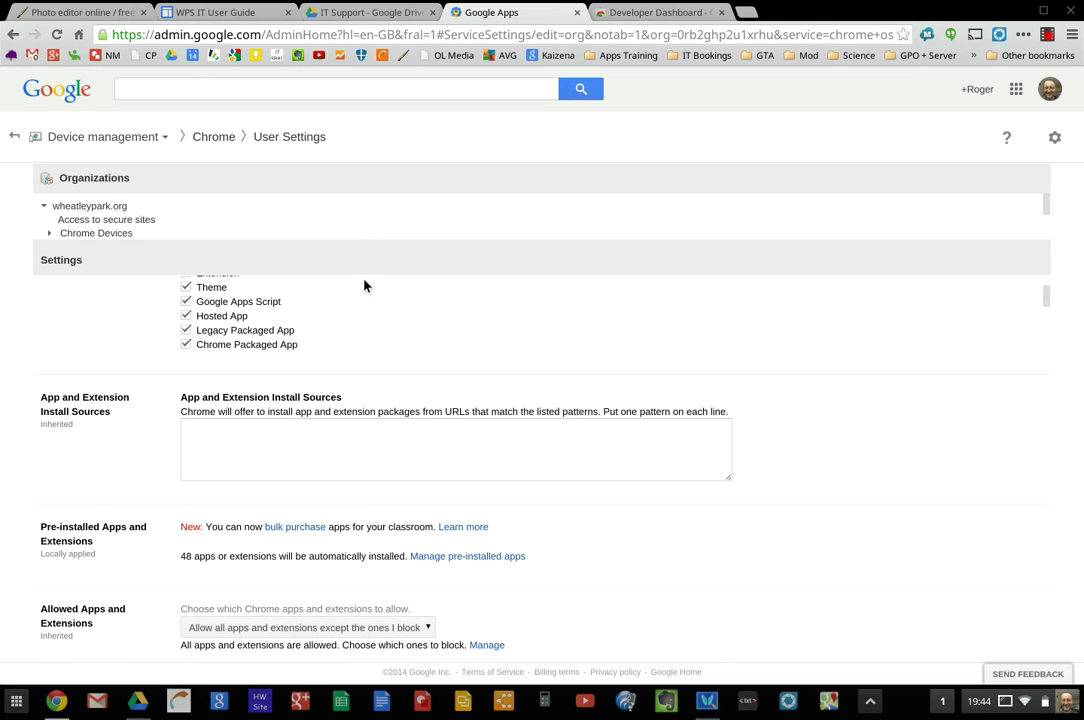
scroll(362, 440, down, 2)
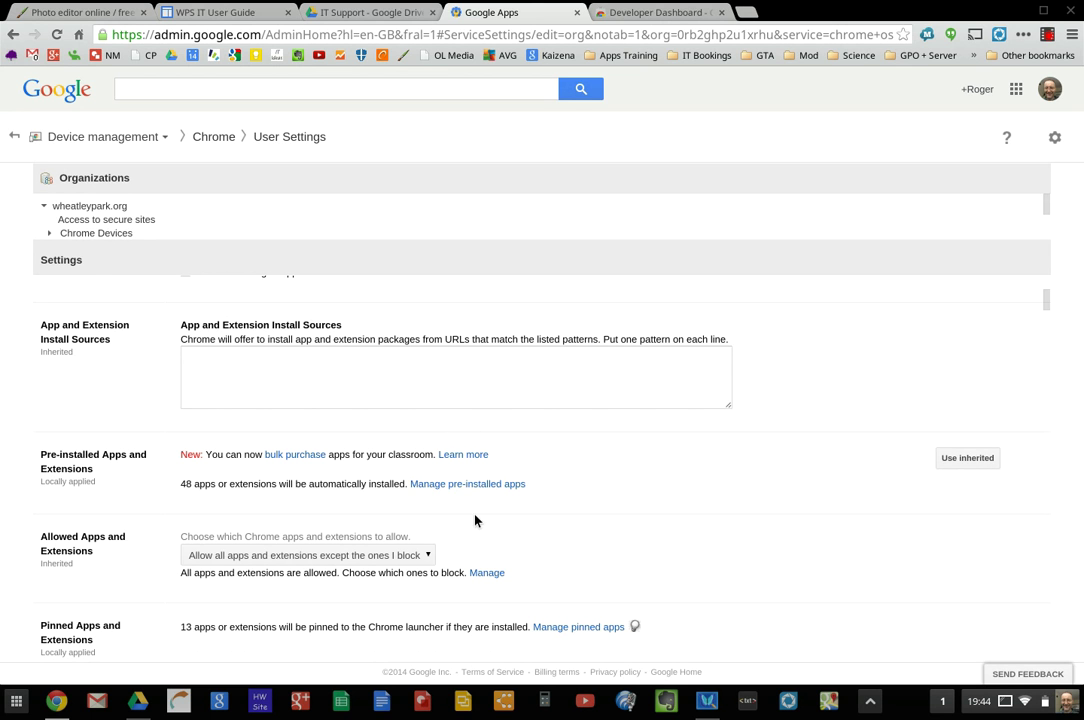
scroll(483, 471, down, 2)
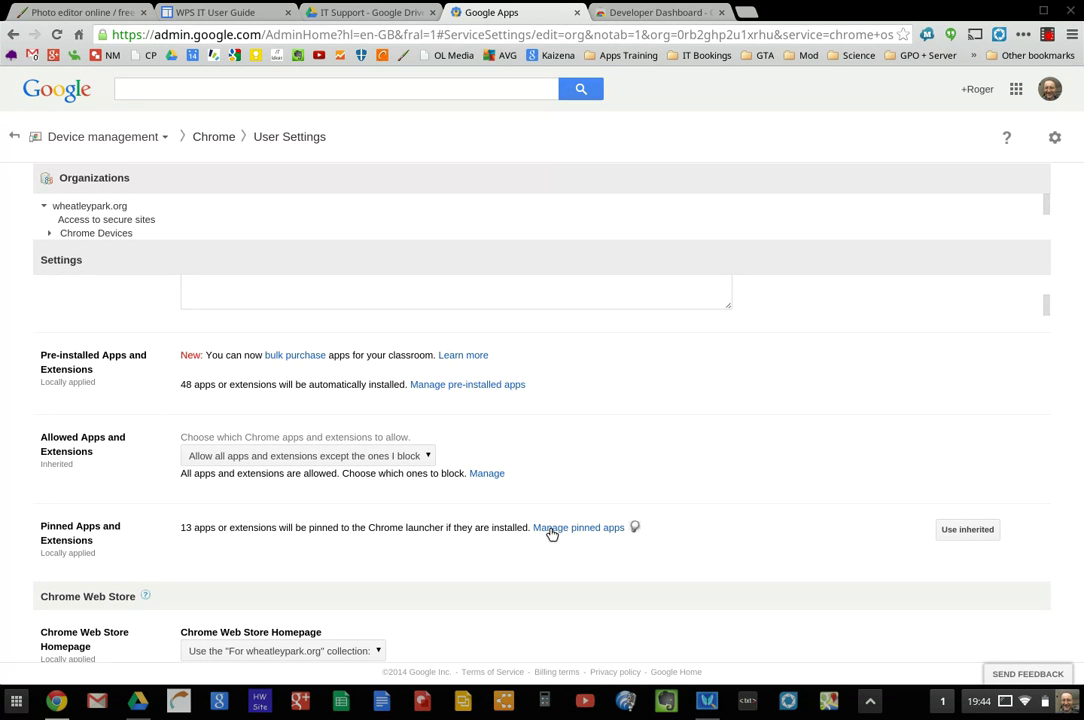
scroll(506, 515, down, 5)
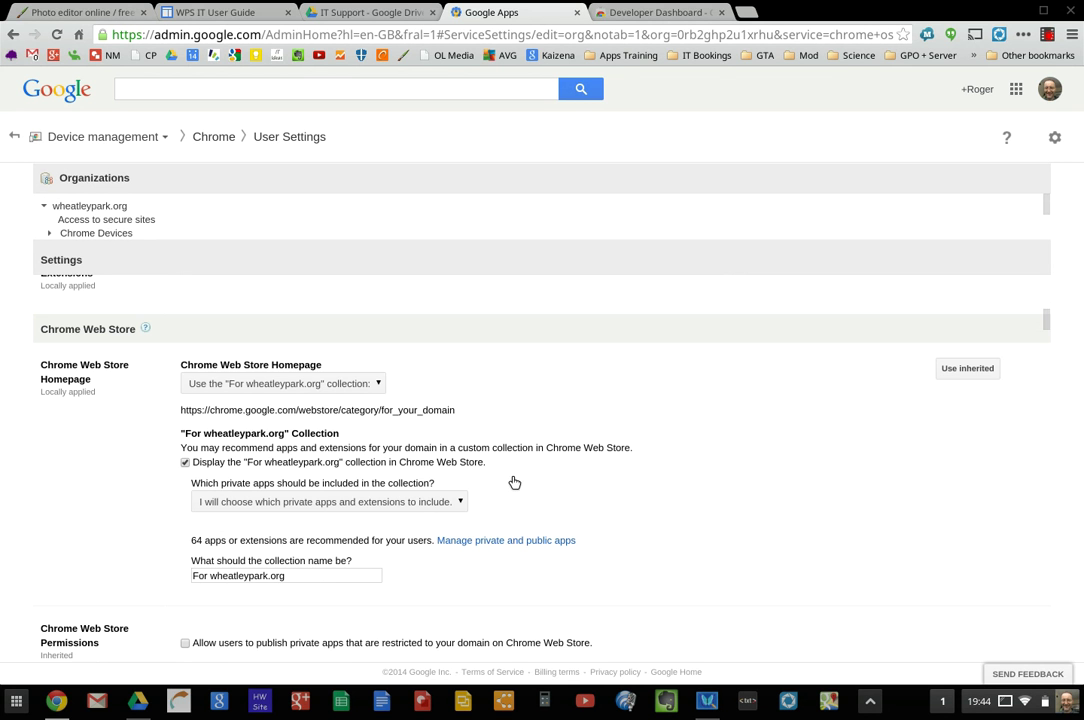
scroll(513, 482, up, 5)
scroll(513, 482, up, 1)
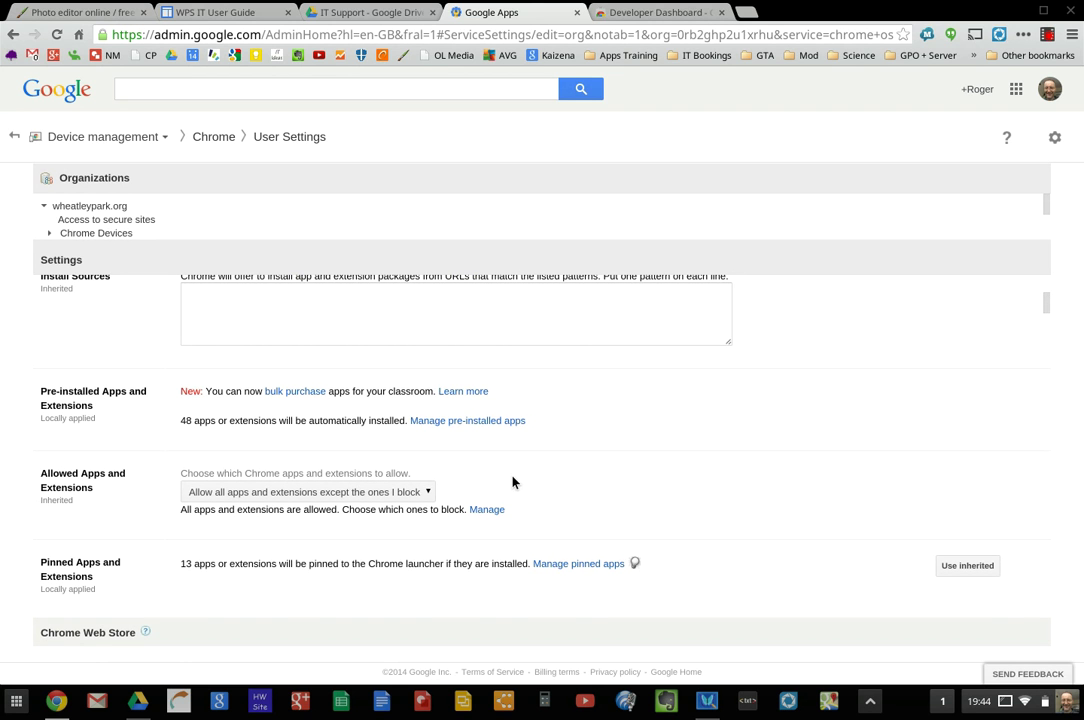
Check which domain apps are available for pinning to the Chrome launcher, and close the list without saving.
click(556, 565)
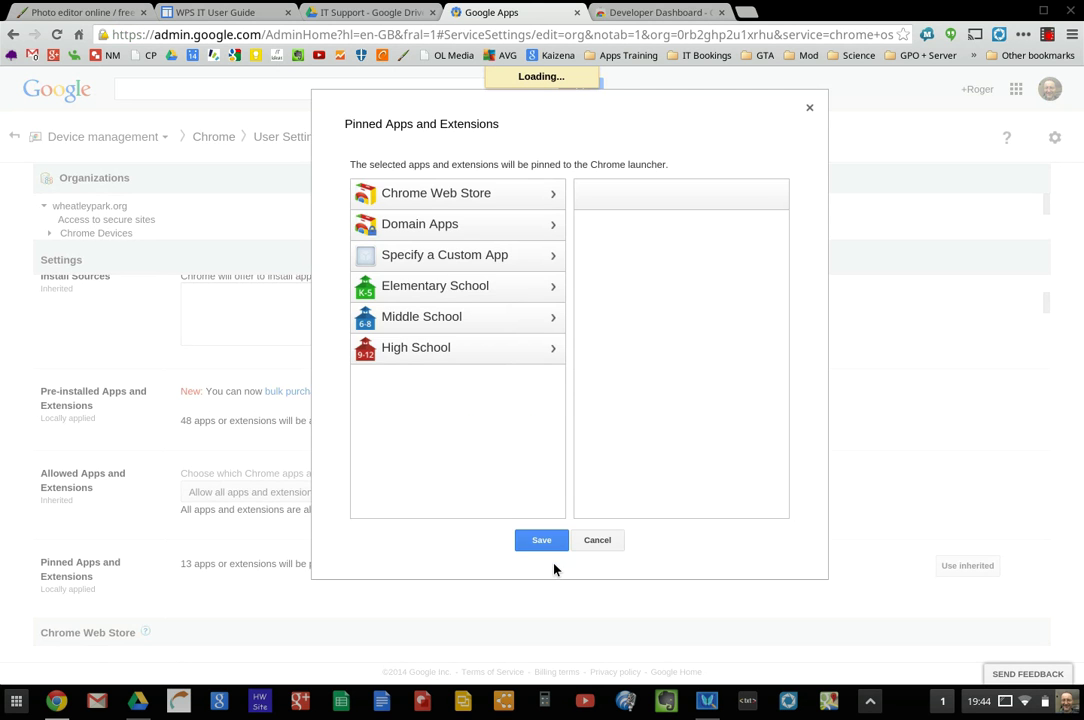
click(415, 228)
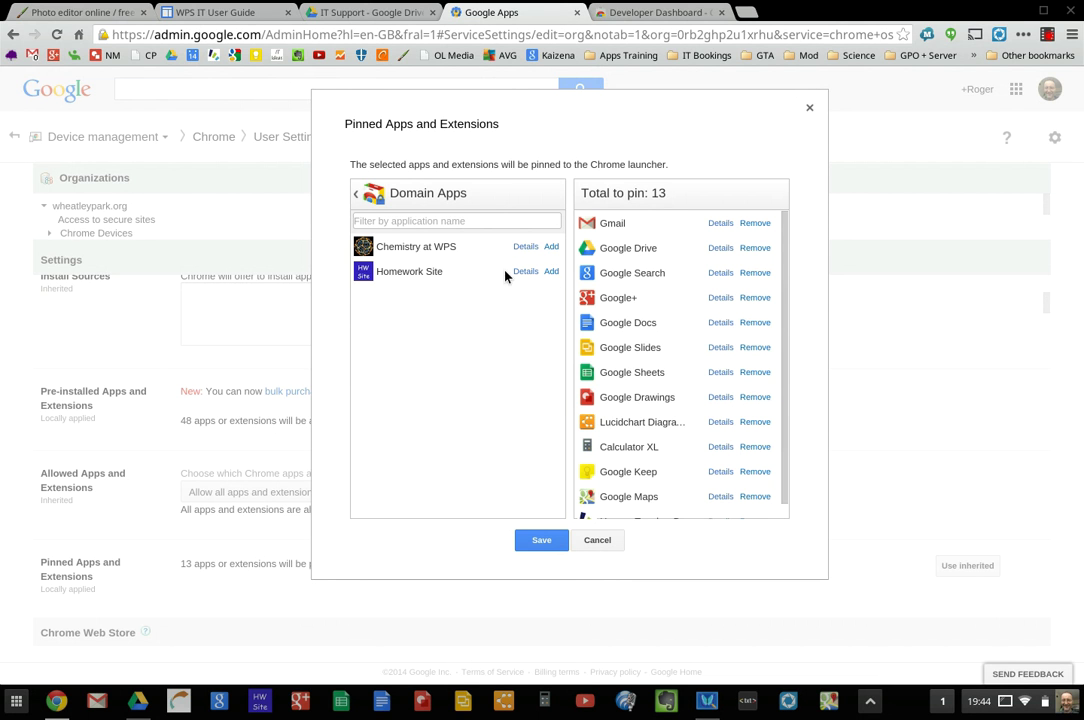
click(597, 545)
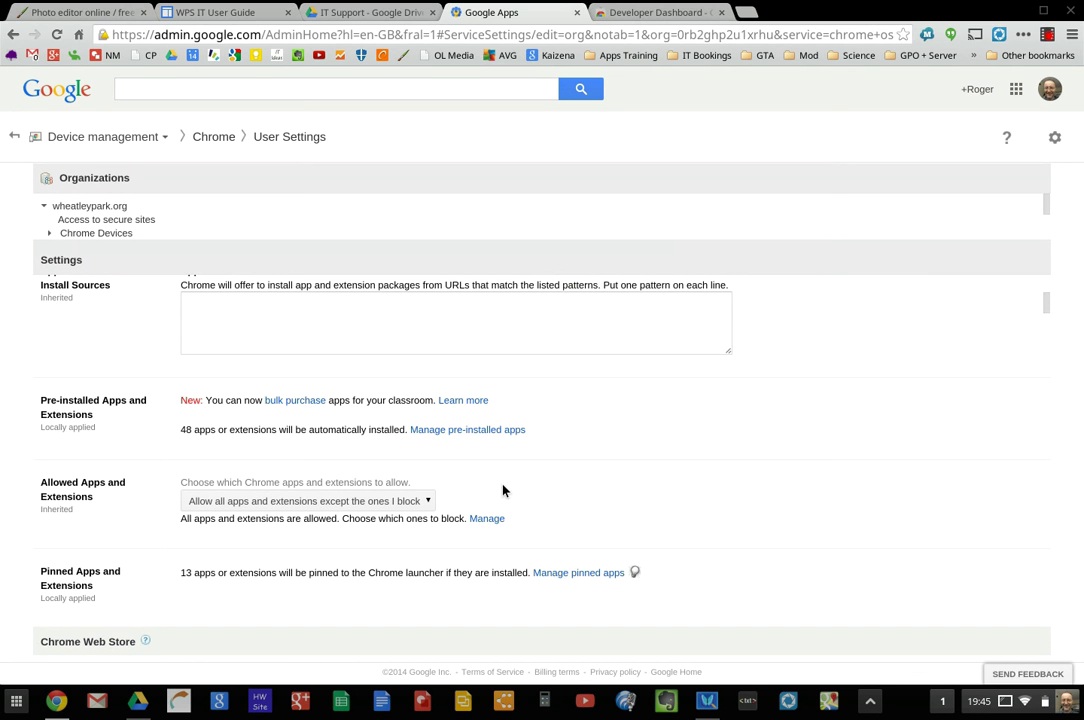
Check which domain apps are available for automatic pre-installation, and close the list without saving.
click(476, 431)
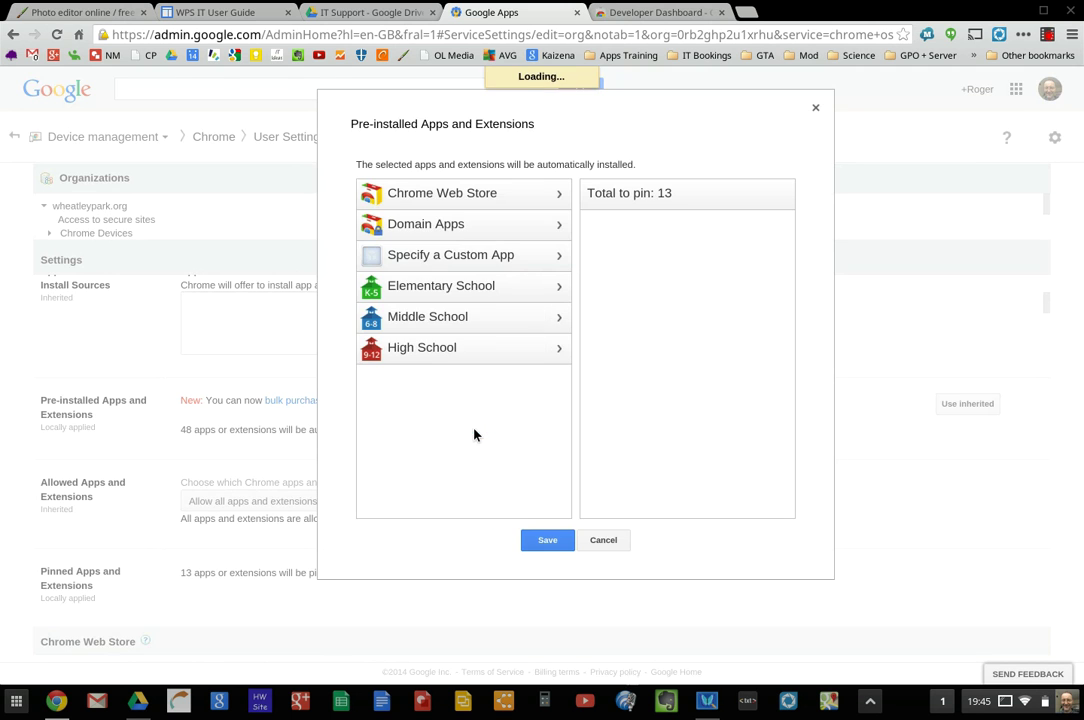
click(490, 227)
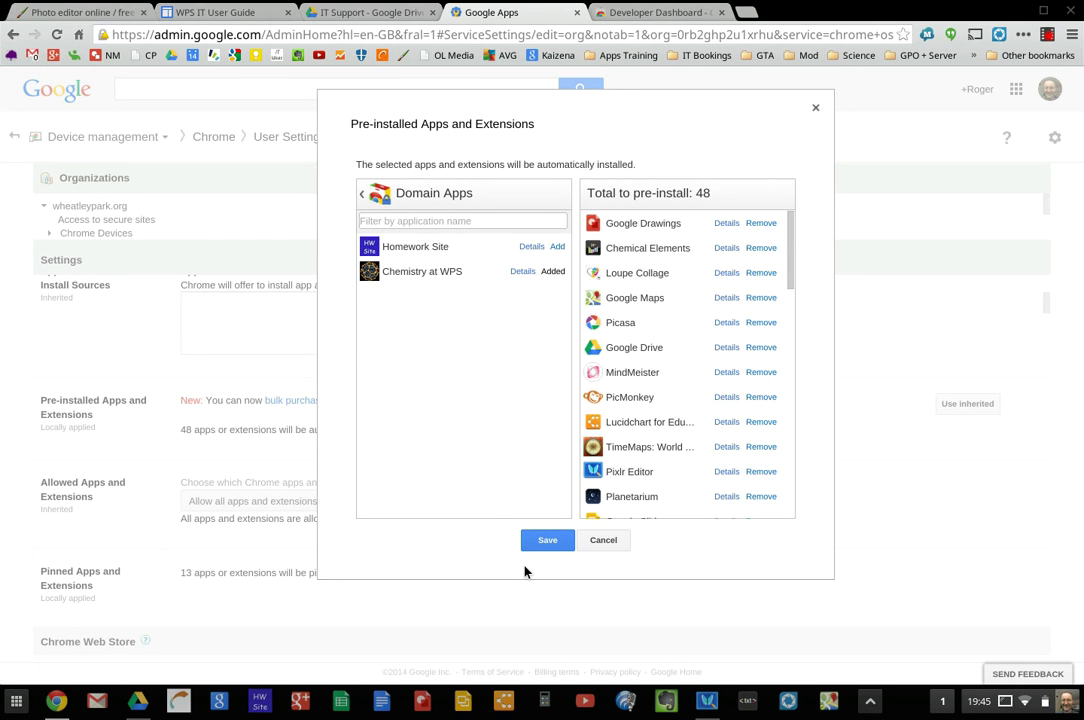
click(604, 545)
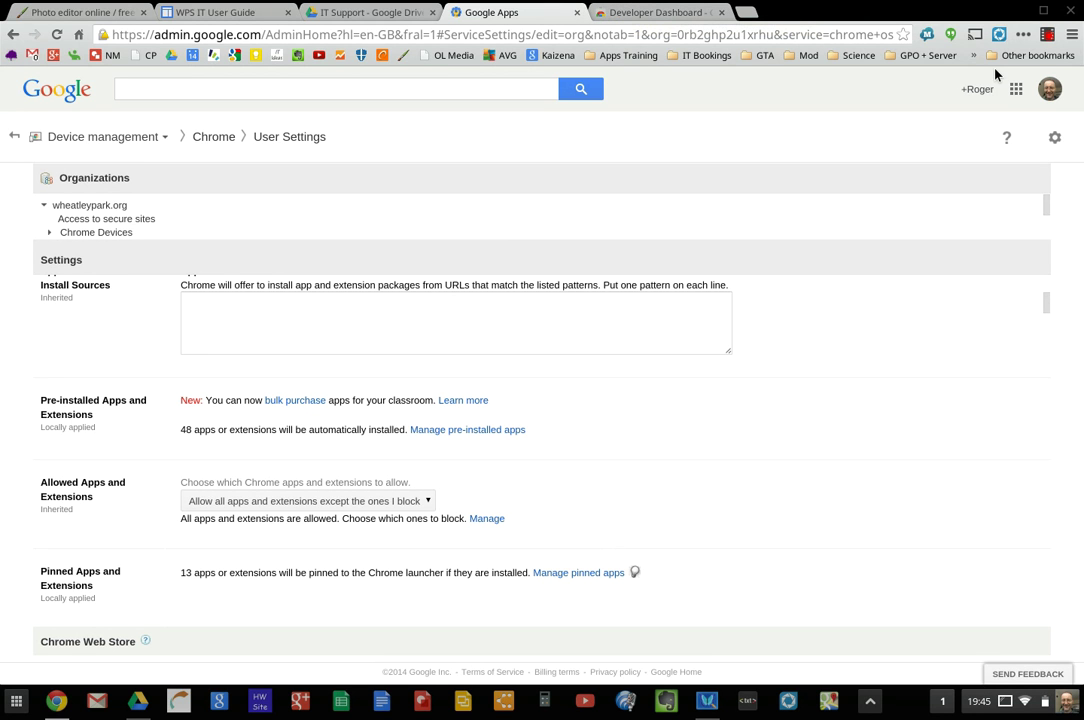
Switch to the Chrome Web Store developer dashboard and reload it to check the WPS IT User Guide's publishing status.
click(625, 14)
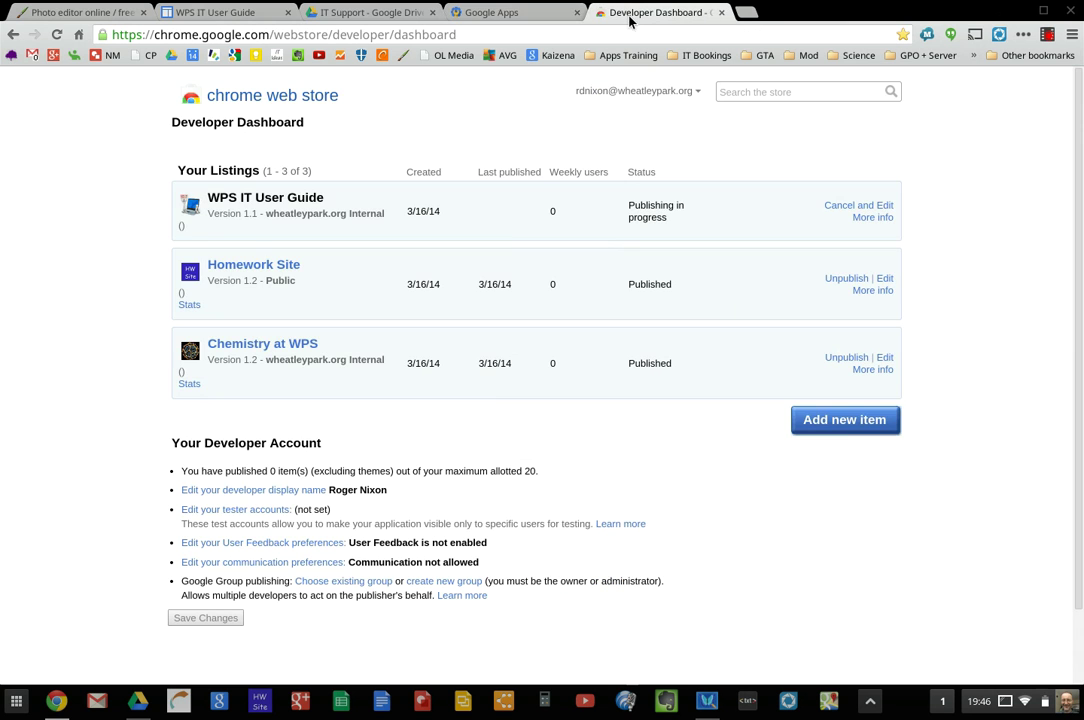
click(57, 34)
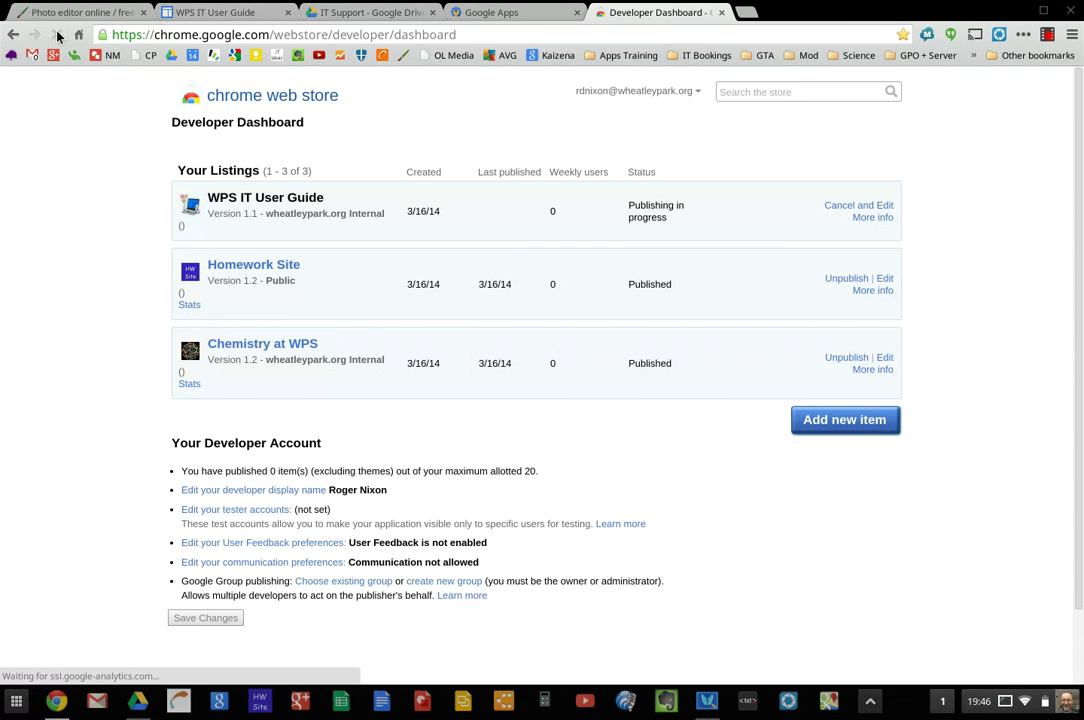